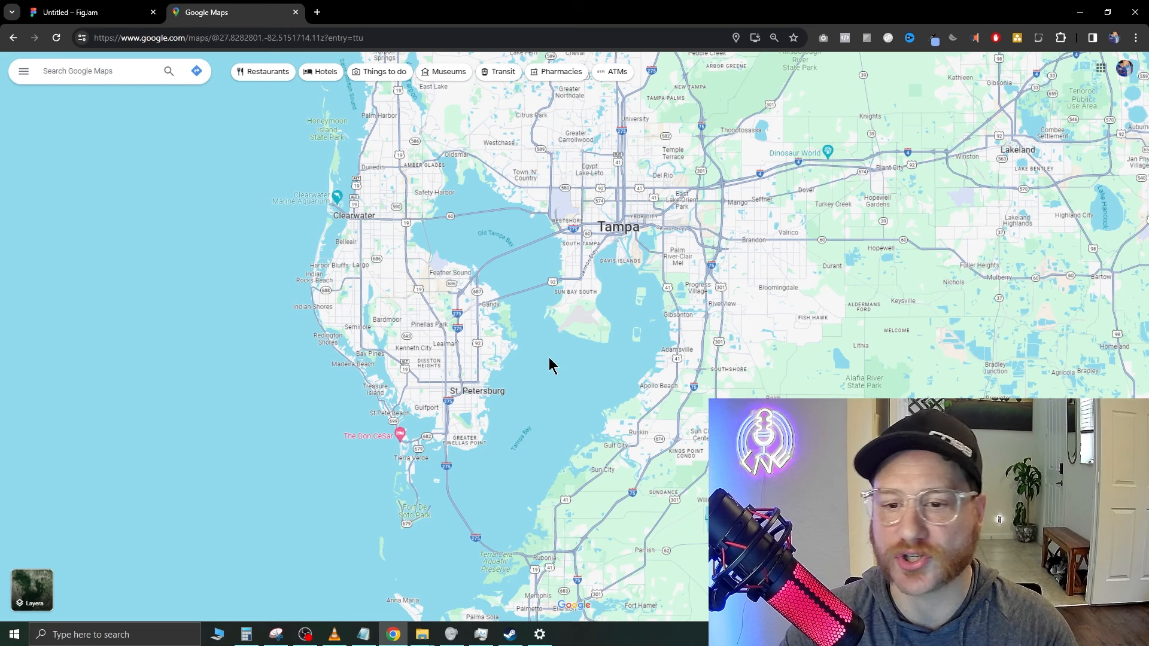
- Search the map area around Tampa and Clearwater for "hvac contractor"
left_click_drag(573, 343, 534, 404)
left_click(77, 73)
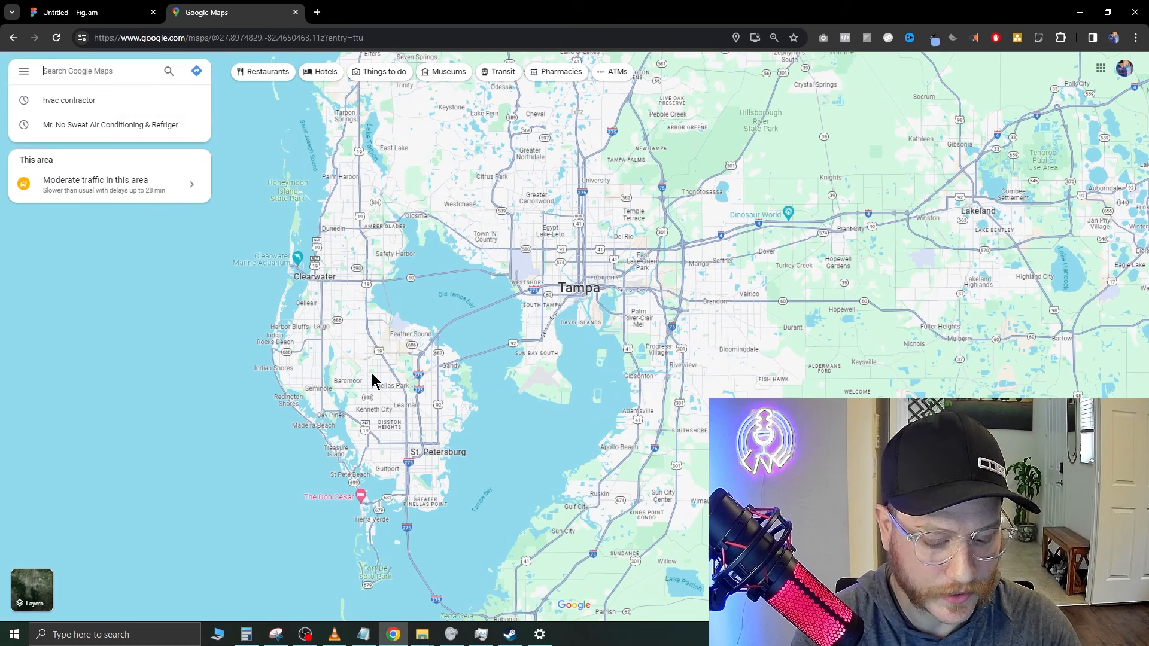
type("Hvac c")
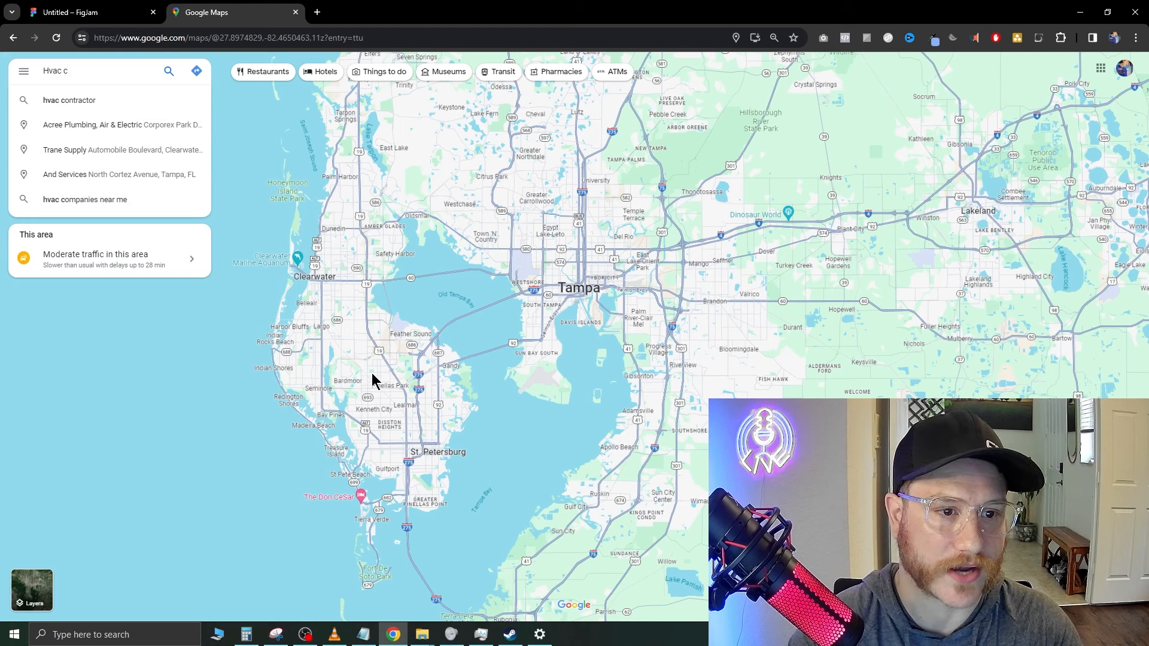
key("Down")
key("Return")
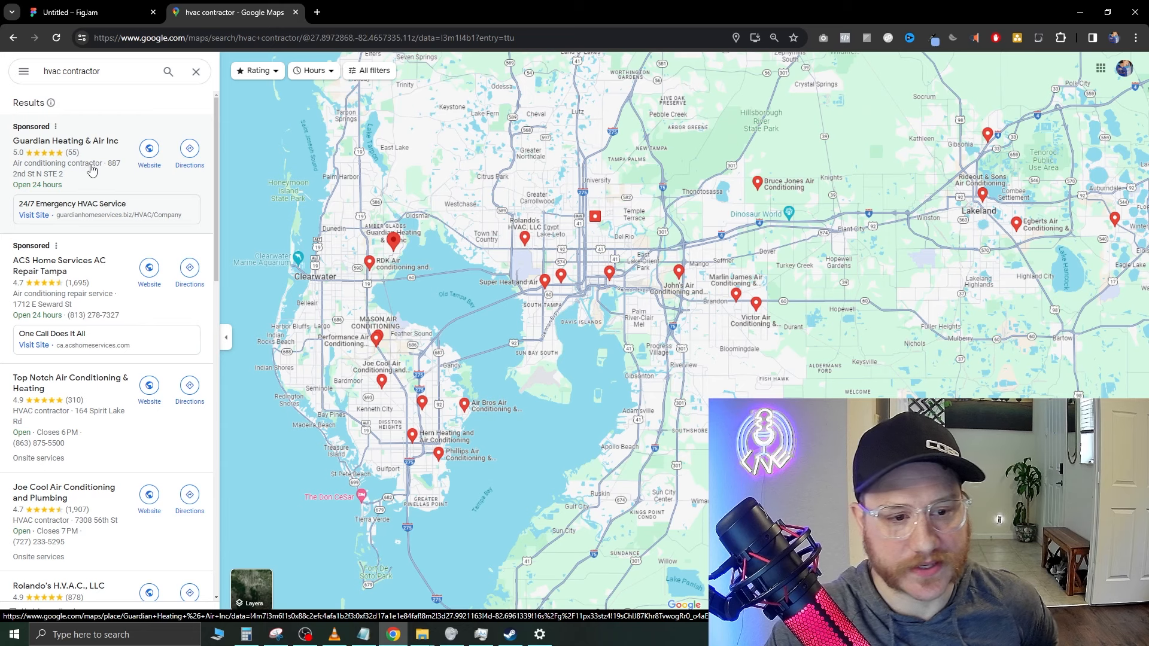
- Open the Len's Air Conditioning listing from the results and review its contact details, missing information, photos and questions
scroll(184, 322, "down", 15)
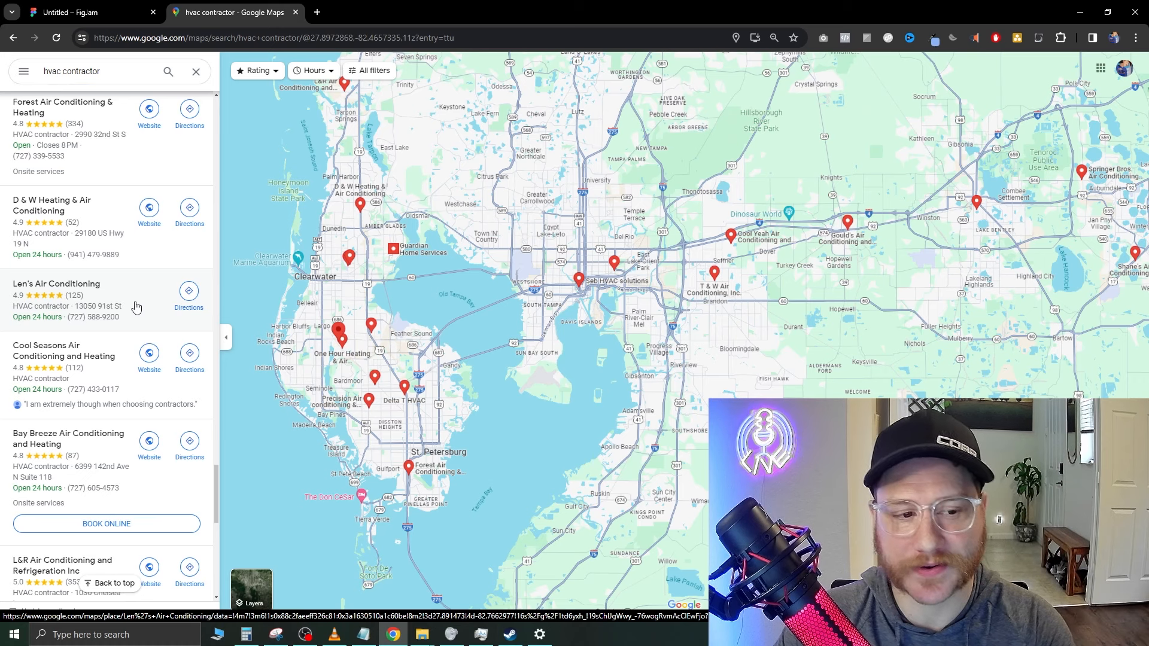
left_click(138, 304)
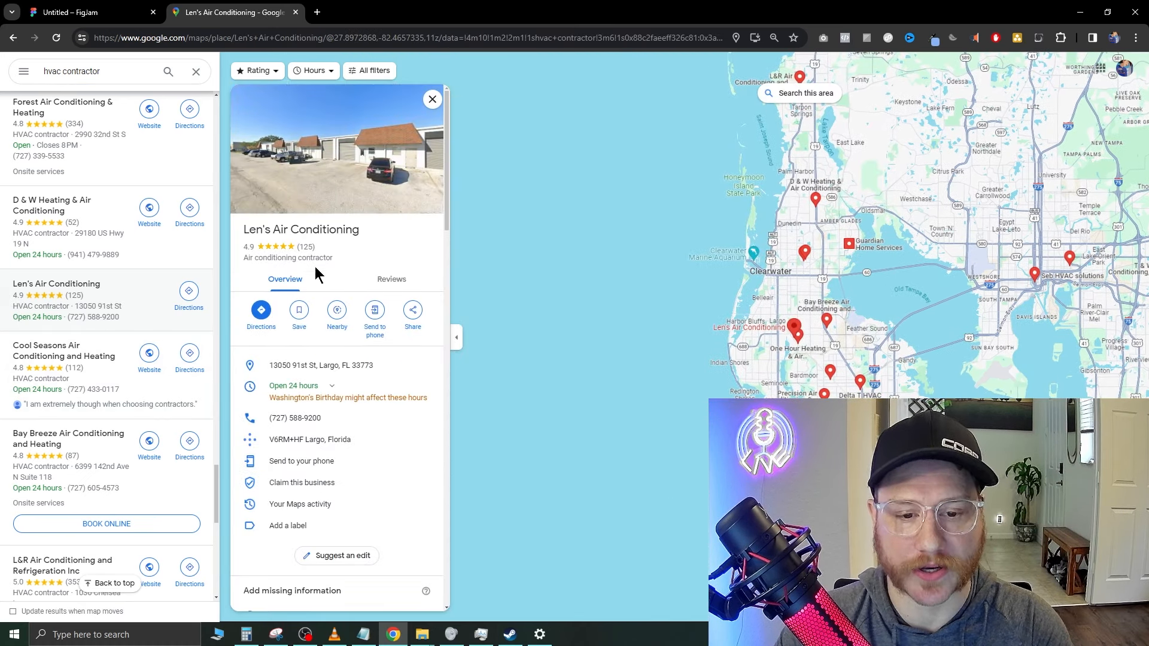
scroll(337, 335, "down", 7)
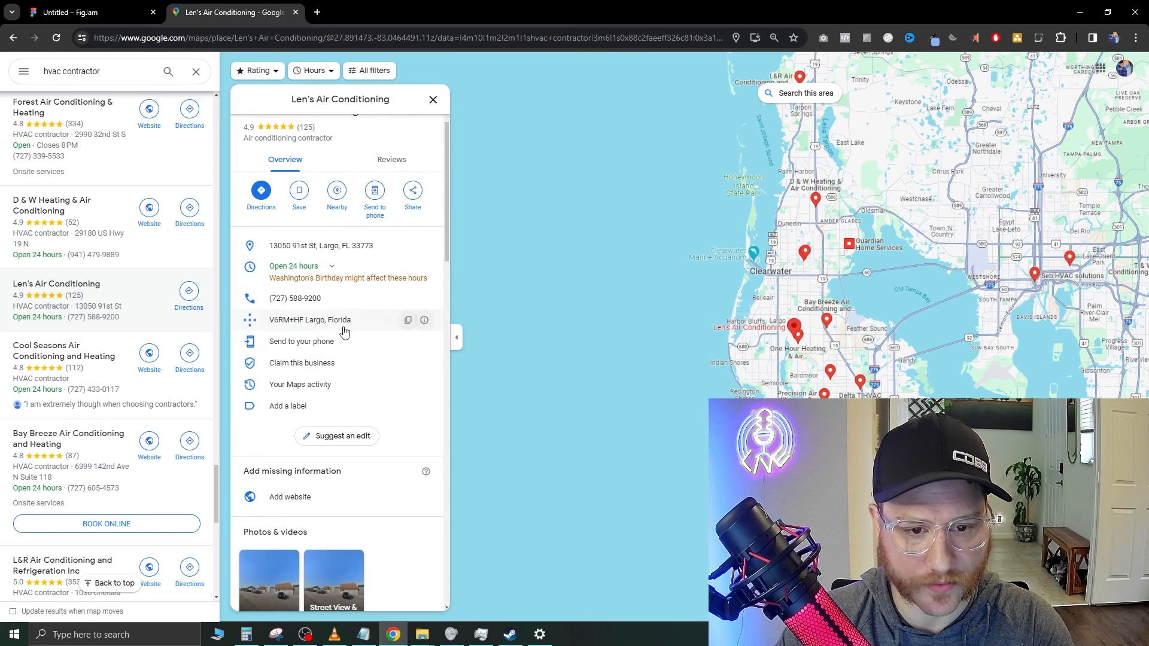
scroll(337, 366, "down", 1)
scroll(300, 443, "up", 2)
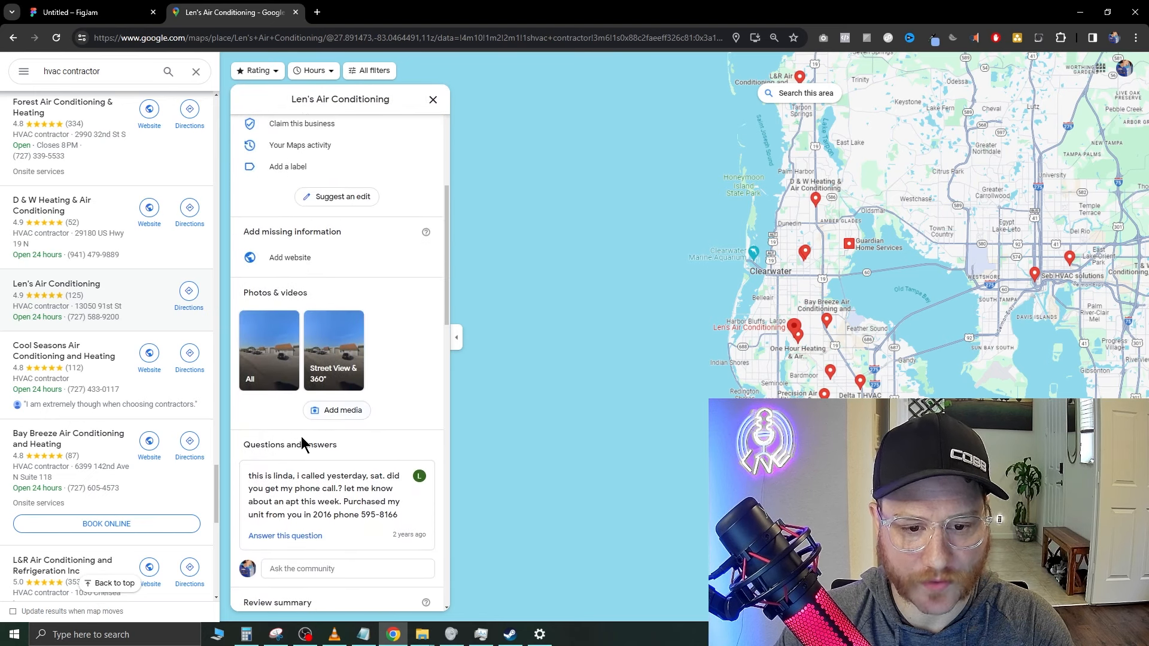
scroll(276, 312, "up", 1)
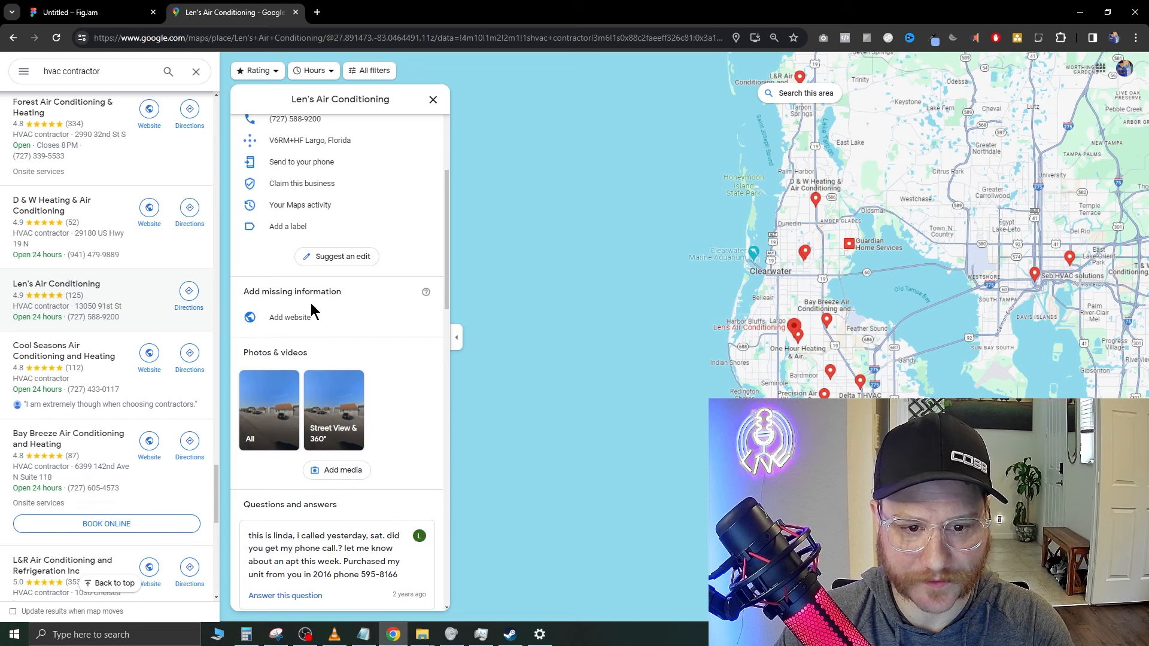
scroll(378, 359, "up", 2)
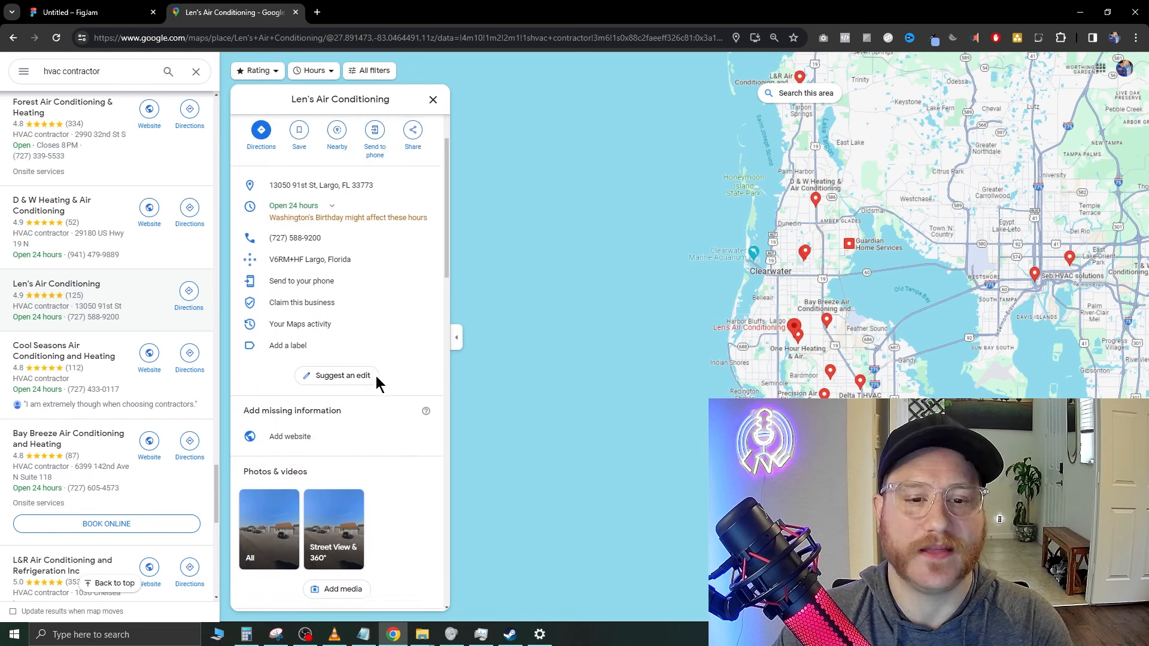
scroll(371, 379, "up", 3)
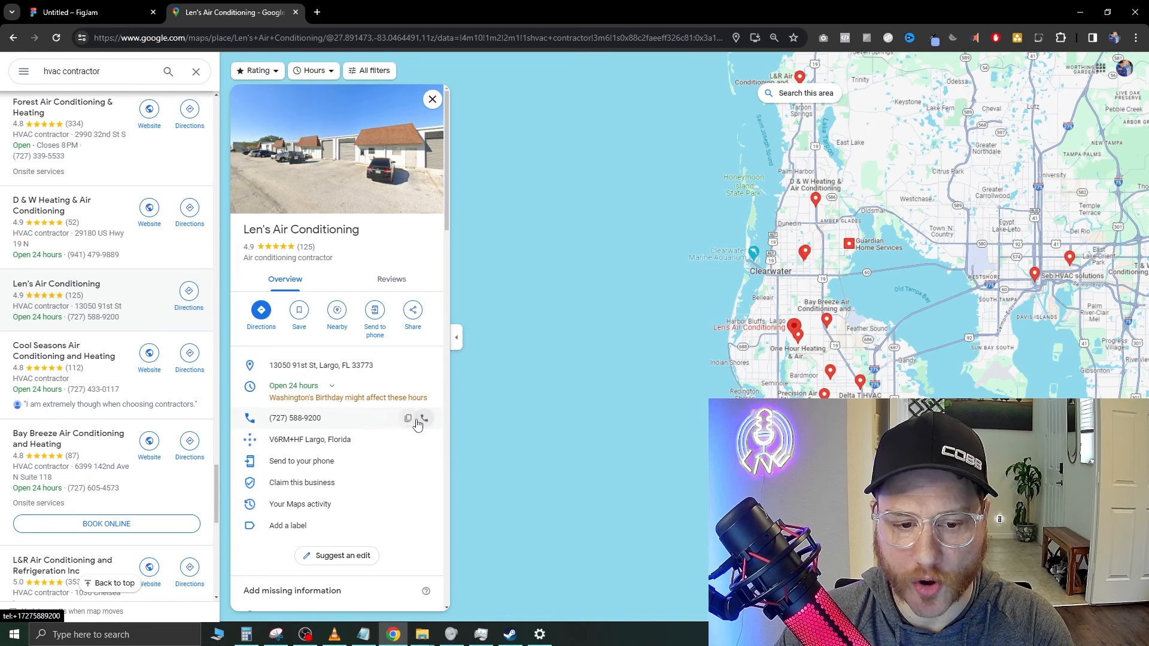
- Open the page for claiming the Len's Air Conditioning business profile and return to its map listing
scroll(413, 419, "down", 3)
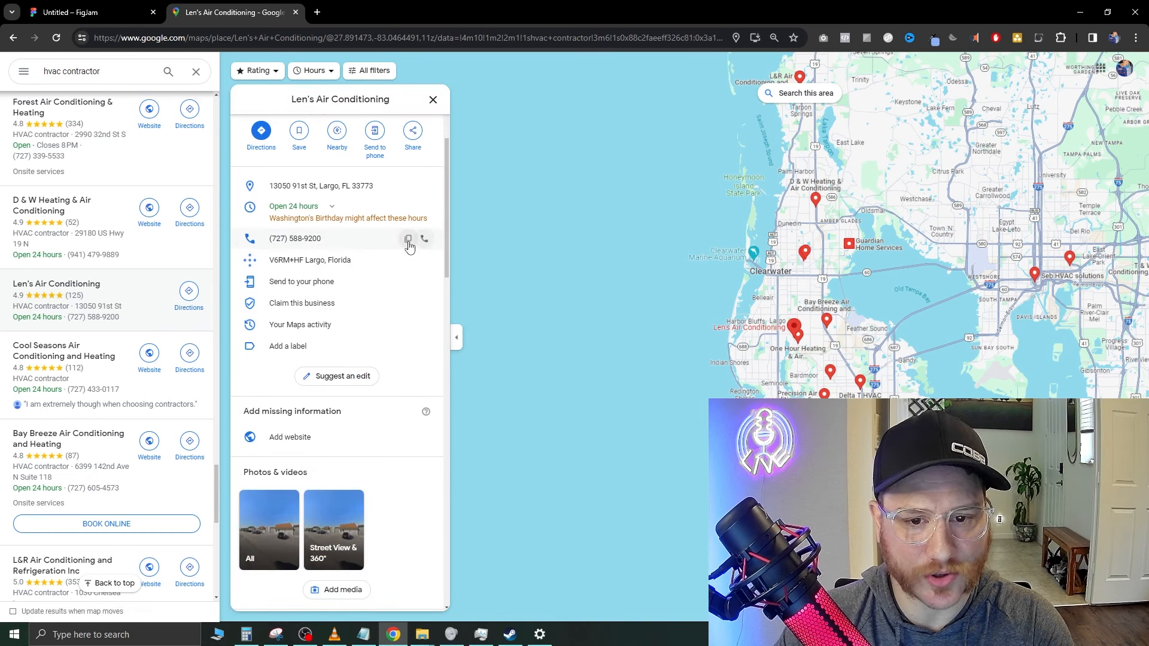
scroll(371, 242, "down", 1)
scroll(359, 311, "up", 1)
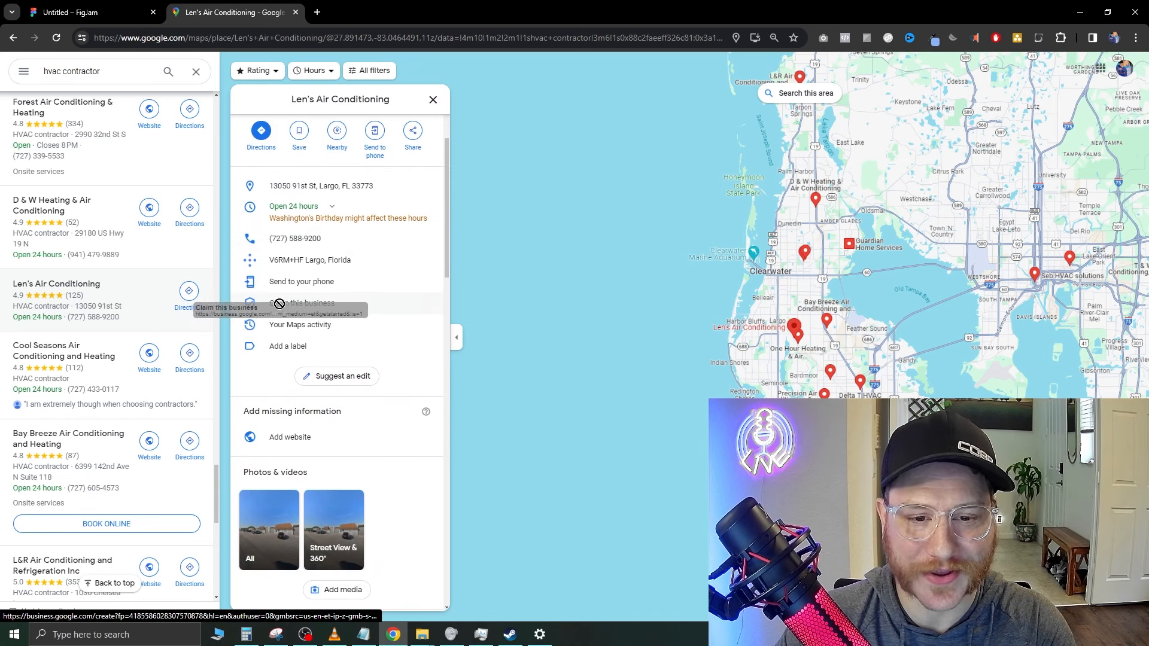
left_click(333, 305)
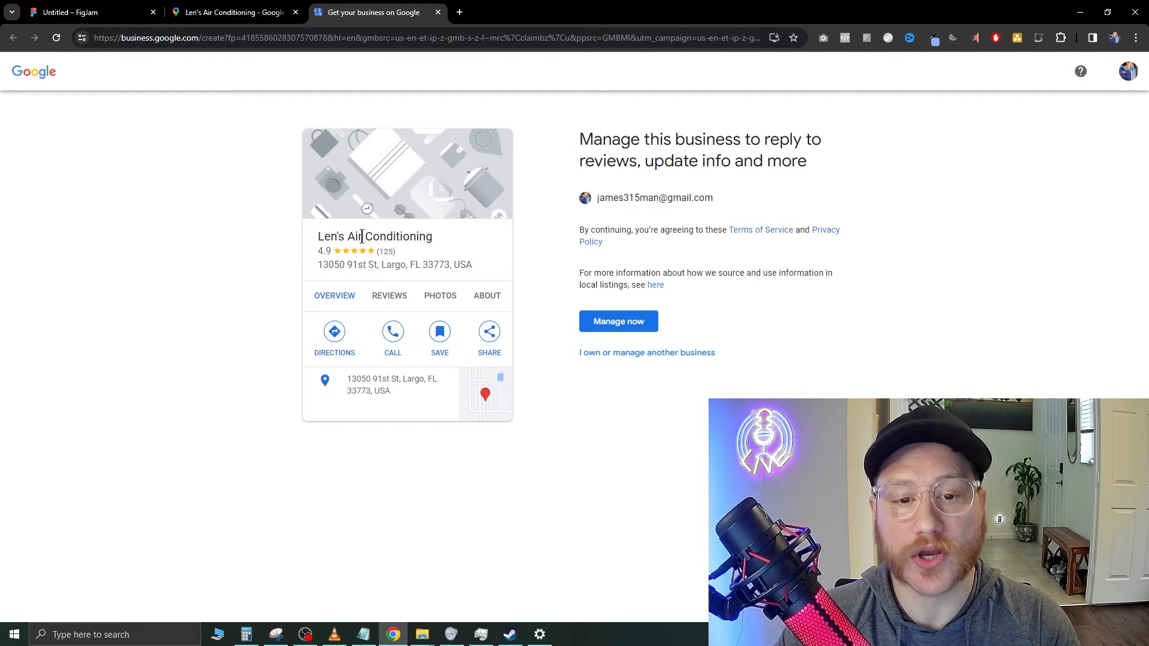
left_click(252, 12)
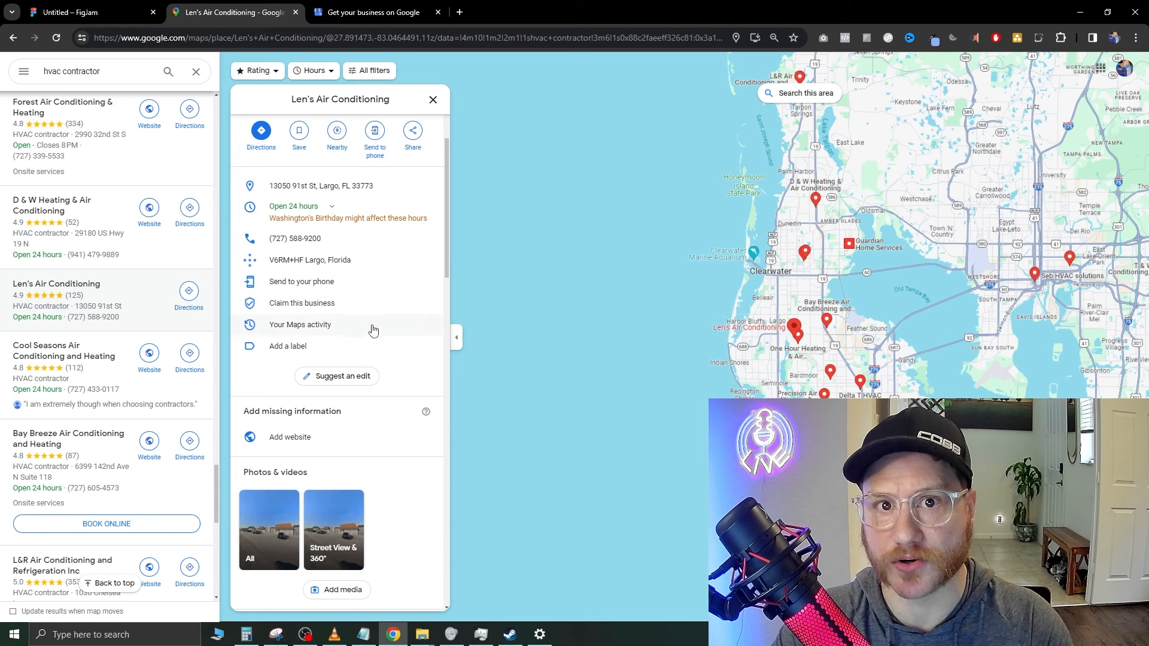
- Examine the Len's Air Conditioning listing's business details, claim option, rating, photos and videos, customer questions and review summary
scroll(278, 372, "down", 2)
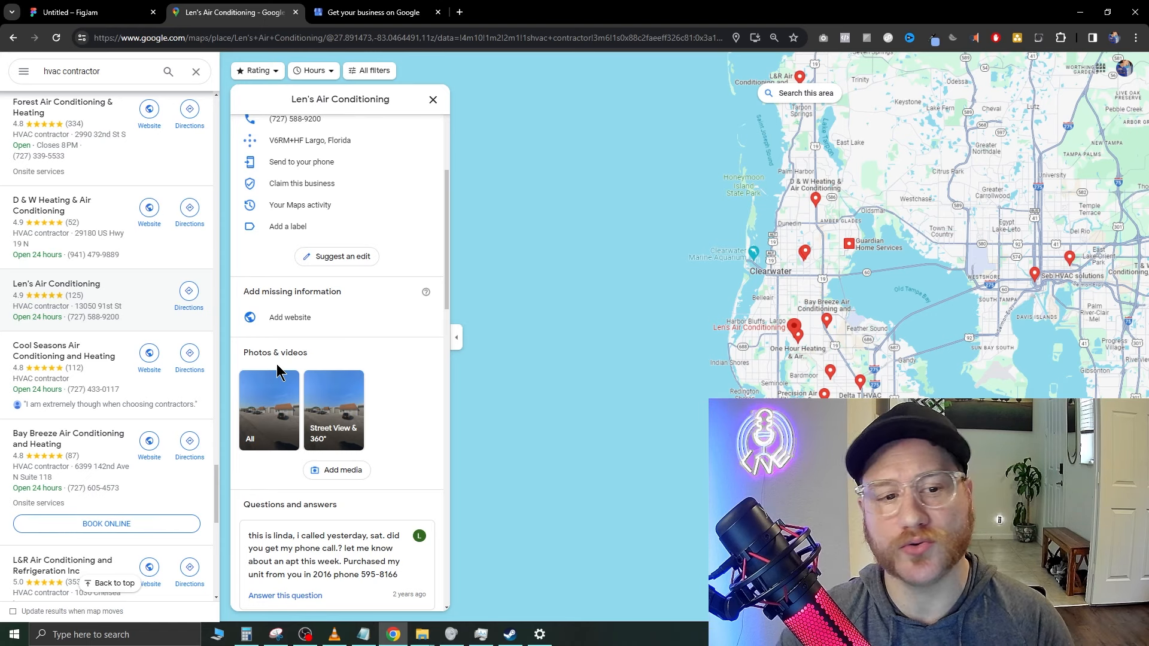
scroll(281, 383, "up", 4)
scroll(322, 532, "down", 1)
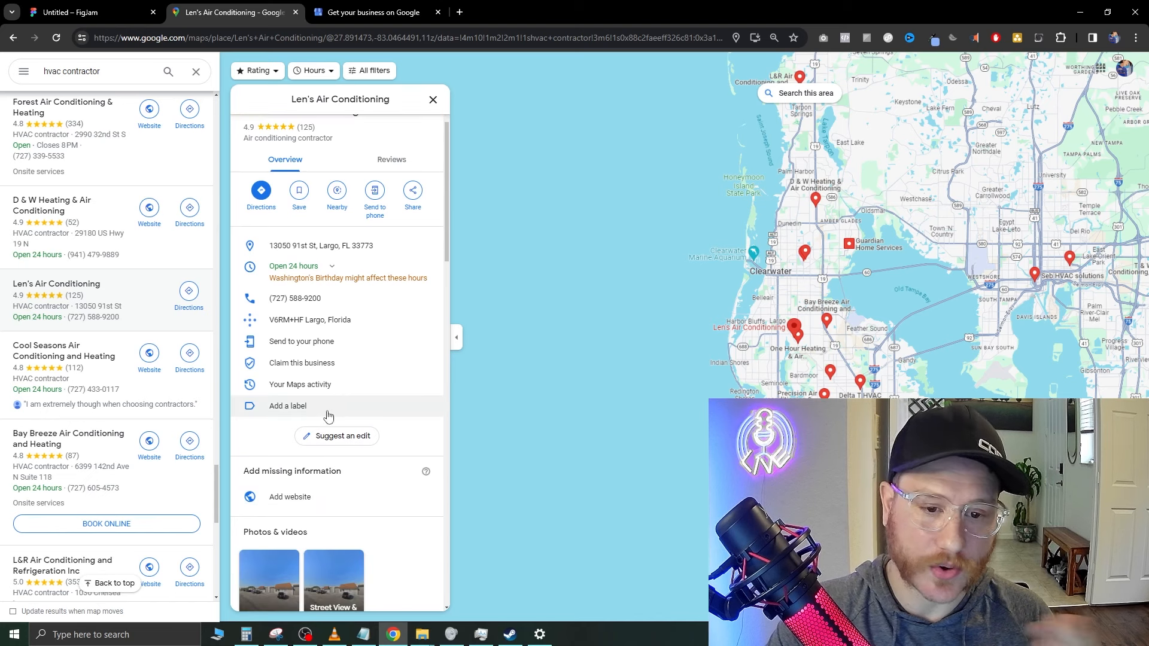
scroll(331, 406, "down", 1)
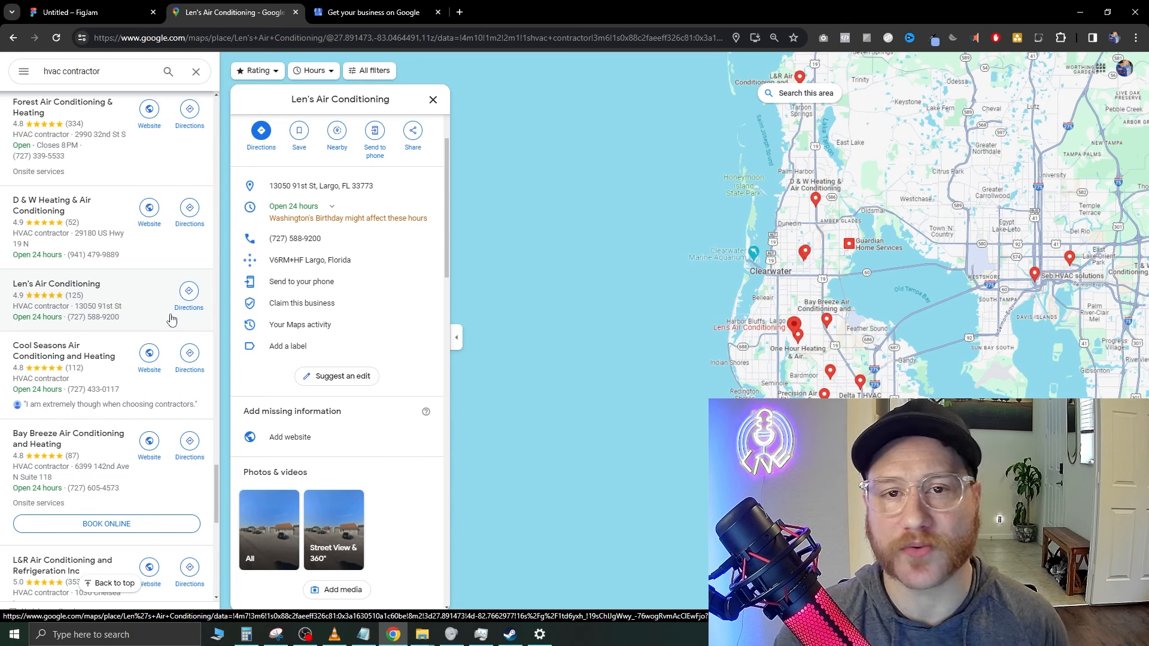
scroll(324, 302, "up", 3)
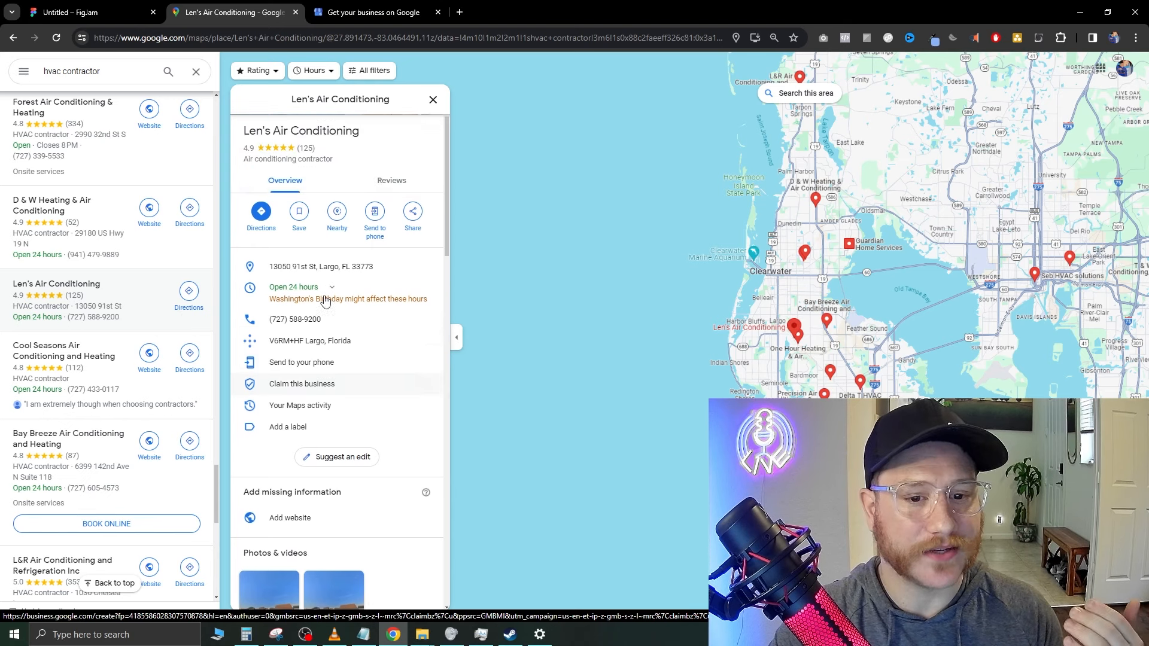
left_click_drag(319, 250, 242, 233)
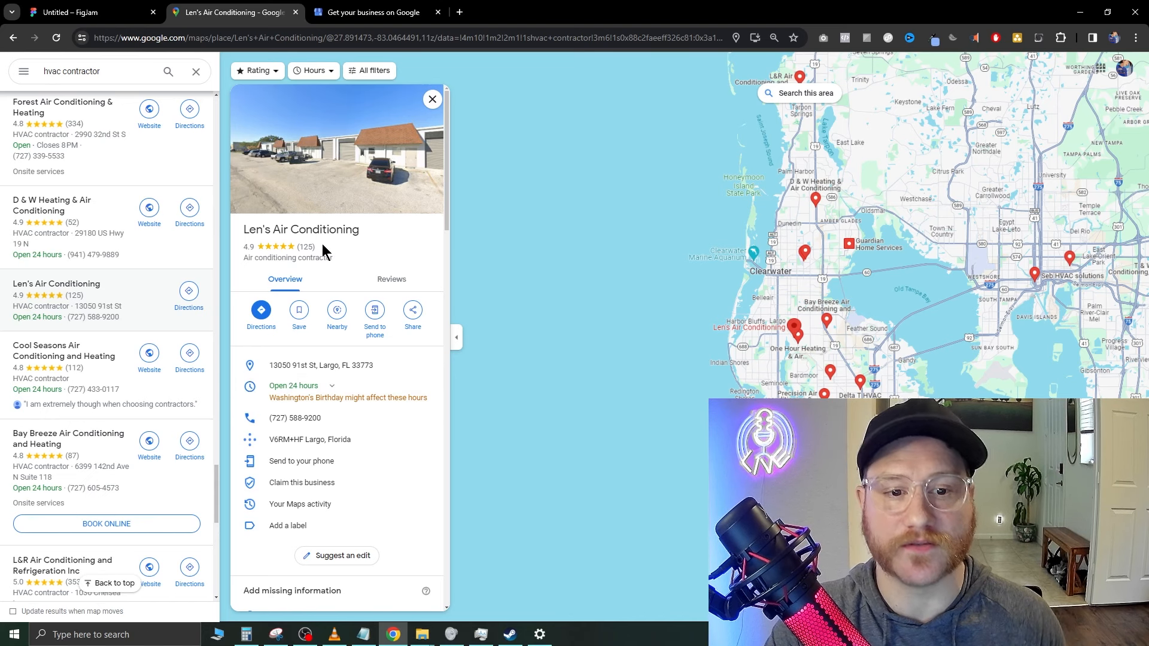
scroll(312, 244, "down", 7)
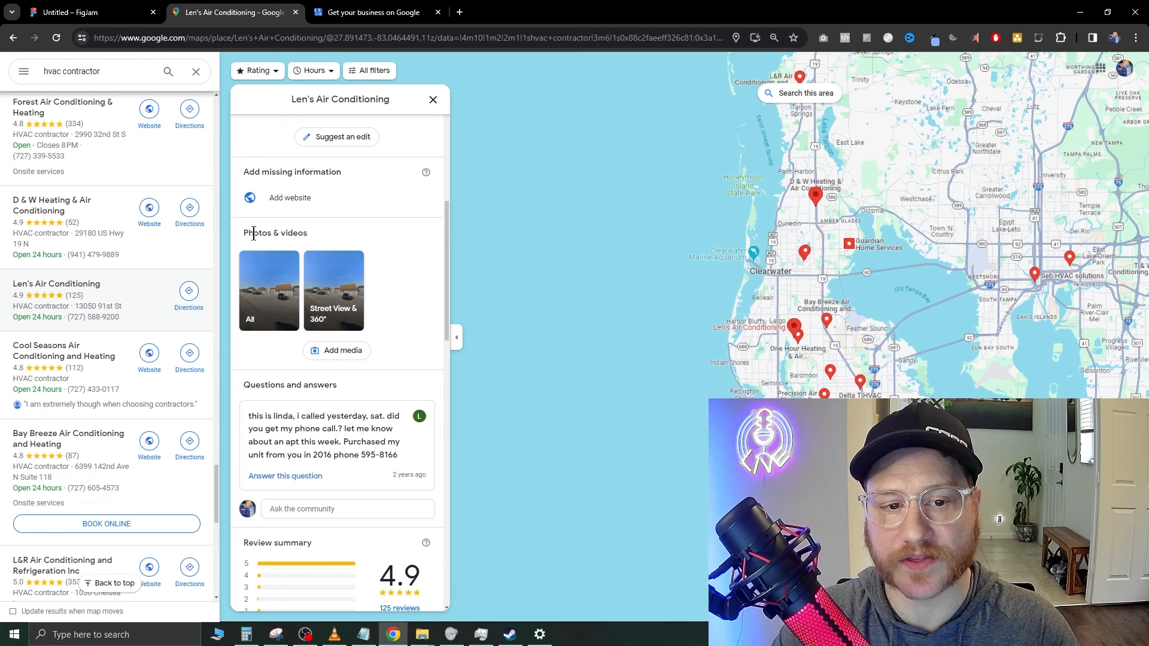
left_click_drag(258, 234, 338, 243)
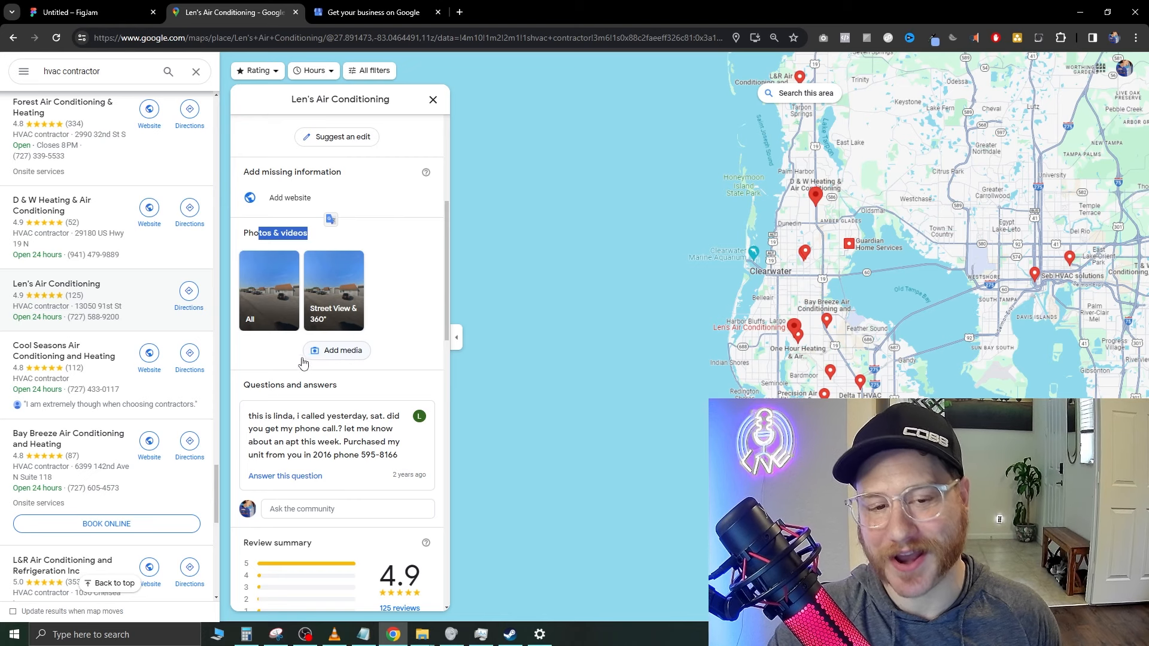
scroll(314, 322, "down", 1)
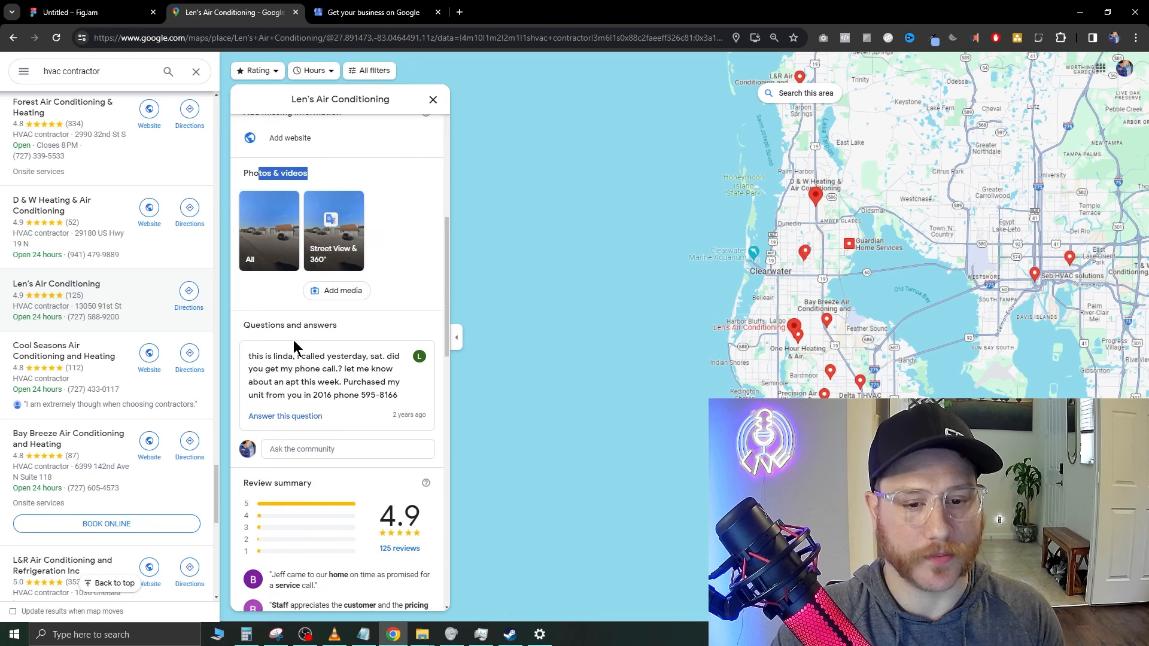
scroll(296, 426, "up", 8)
- Close the Len's Air Conditioning listing and open Shane's Air Conditioning & Heating, Inc. from the results
scroll(157, 206, "down", 5)
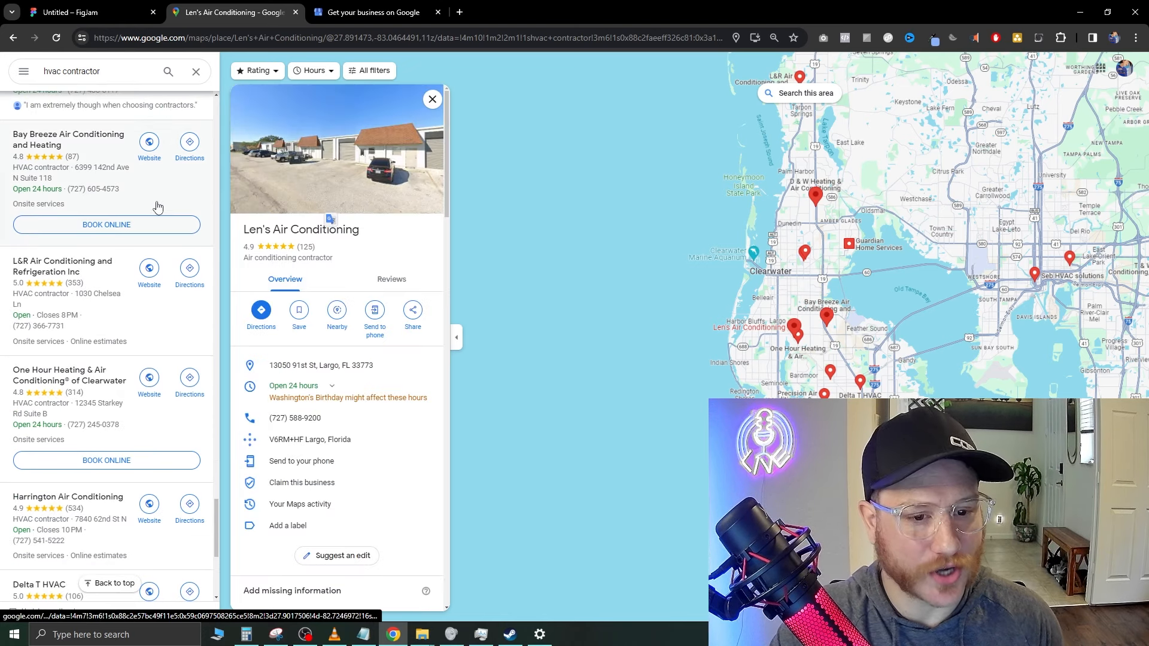
left_click(432, 99)
scroll(149, 329, "down", 5)
left_click(108, 389)
scroll(123, 377, "down", 2)
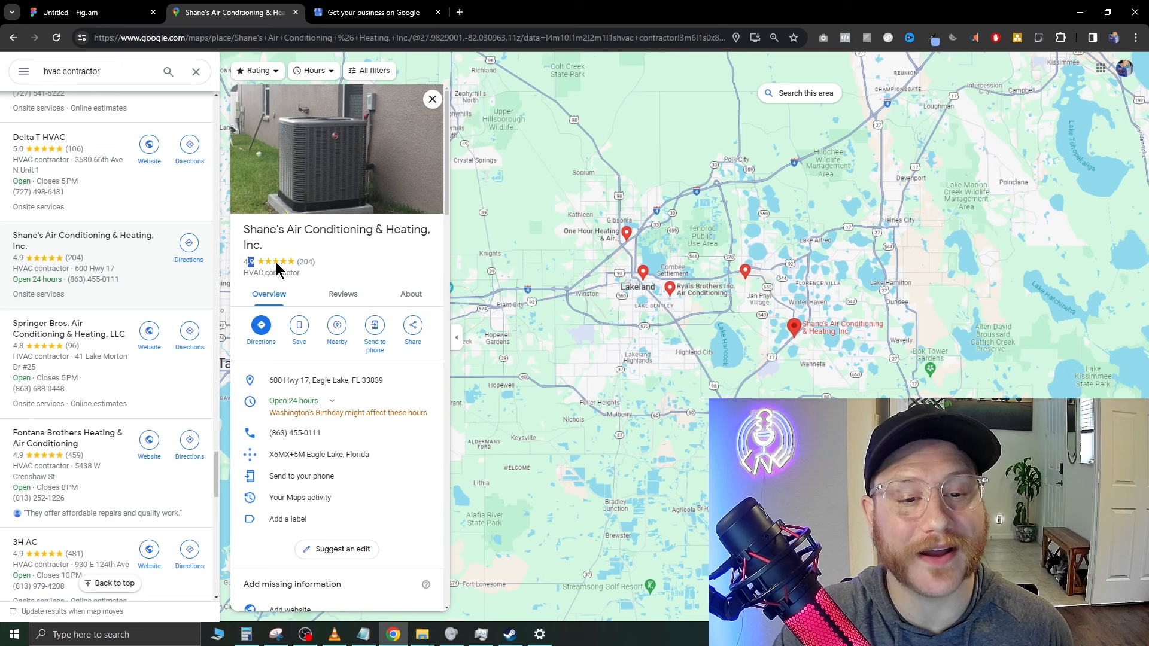
- Examine the Shane's Air Conditioning & Heating listing for website information, business details, photos, review summary and customer reviews
scroll(349, 332, "down", 3)
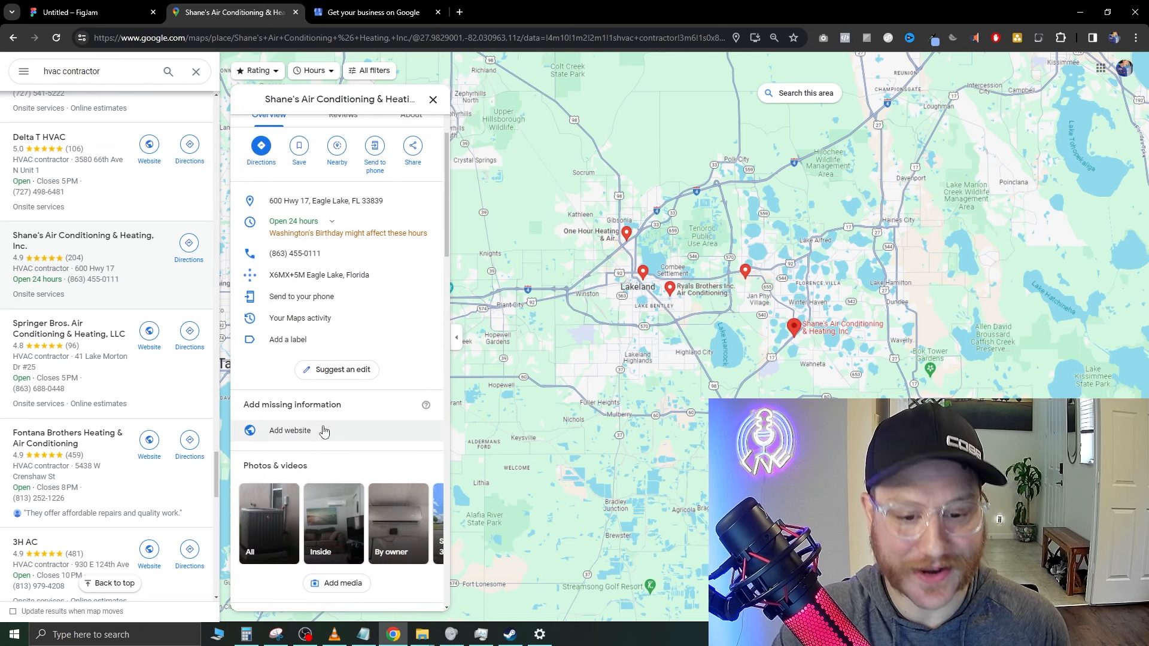
scroll(344, 371, "up", 1)
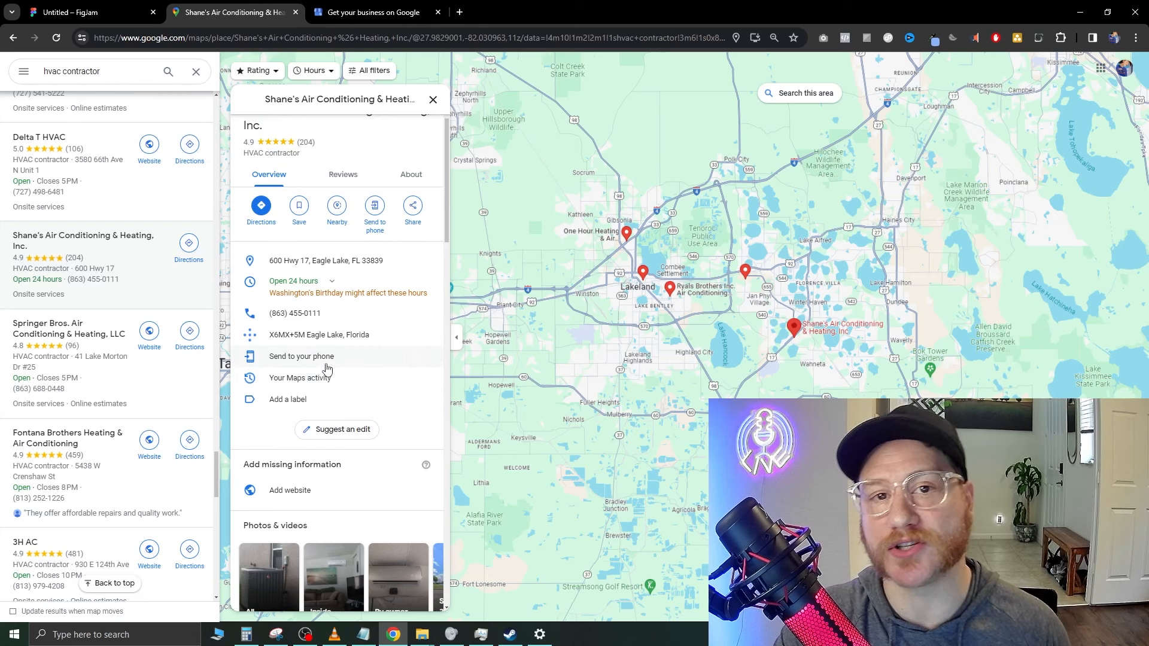
scroll(332, 359, "down", 10)
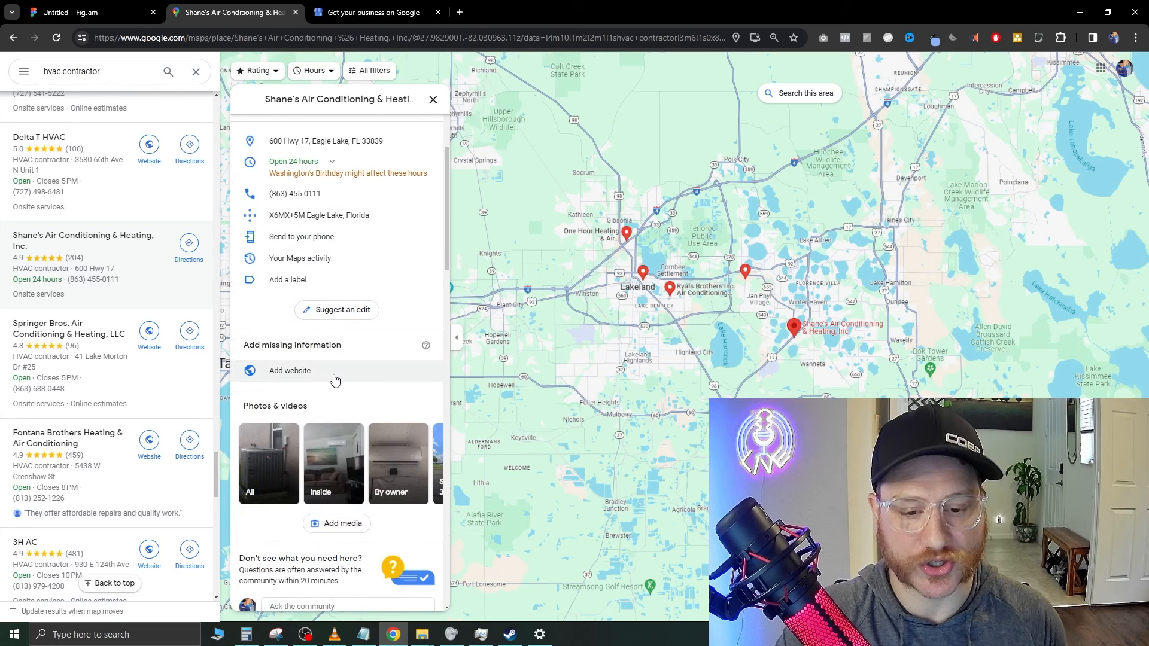
scroll(329, 395, "up", 7)
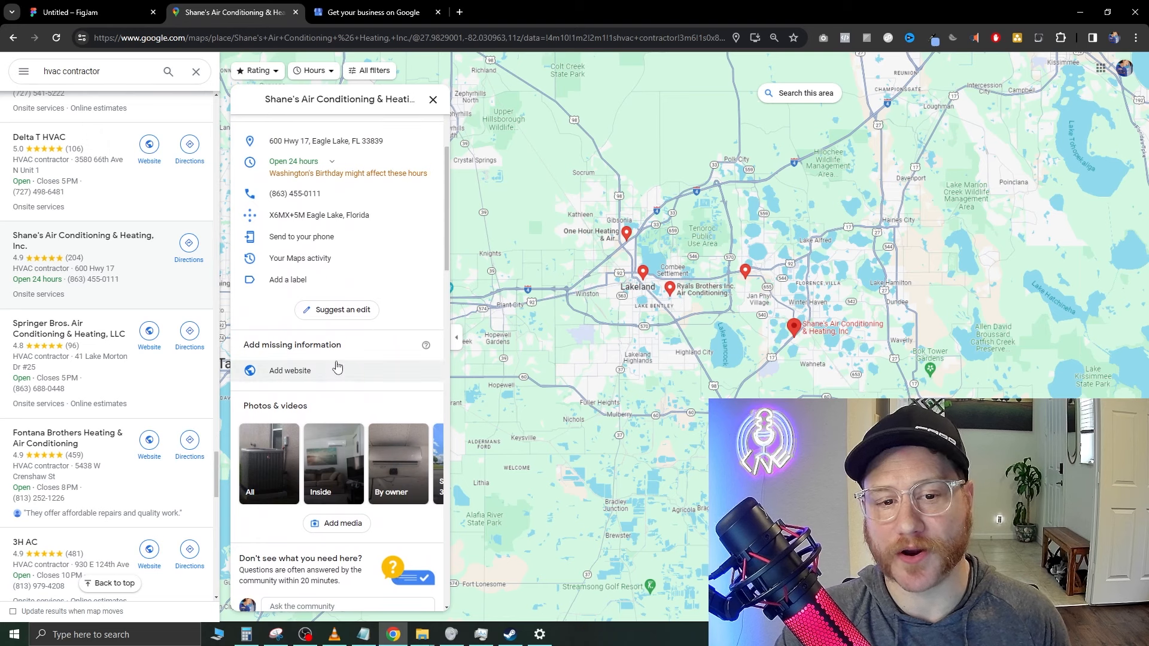
scroll(333, 389, "up", 3)
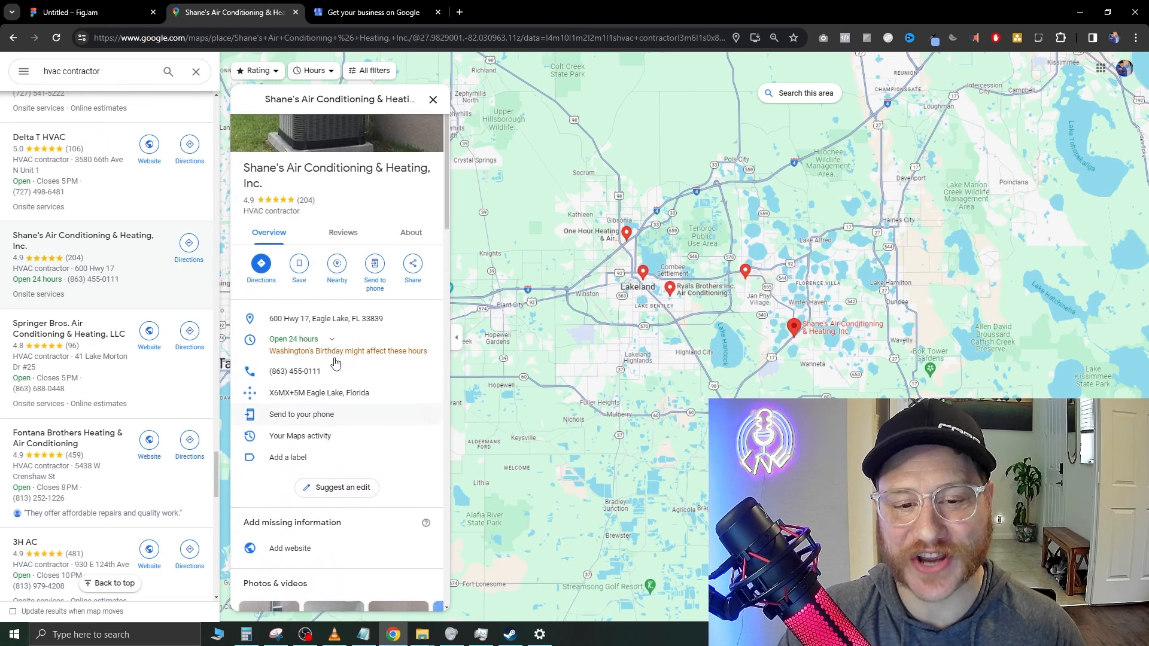
scroll(318, 432, "down", 10)
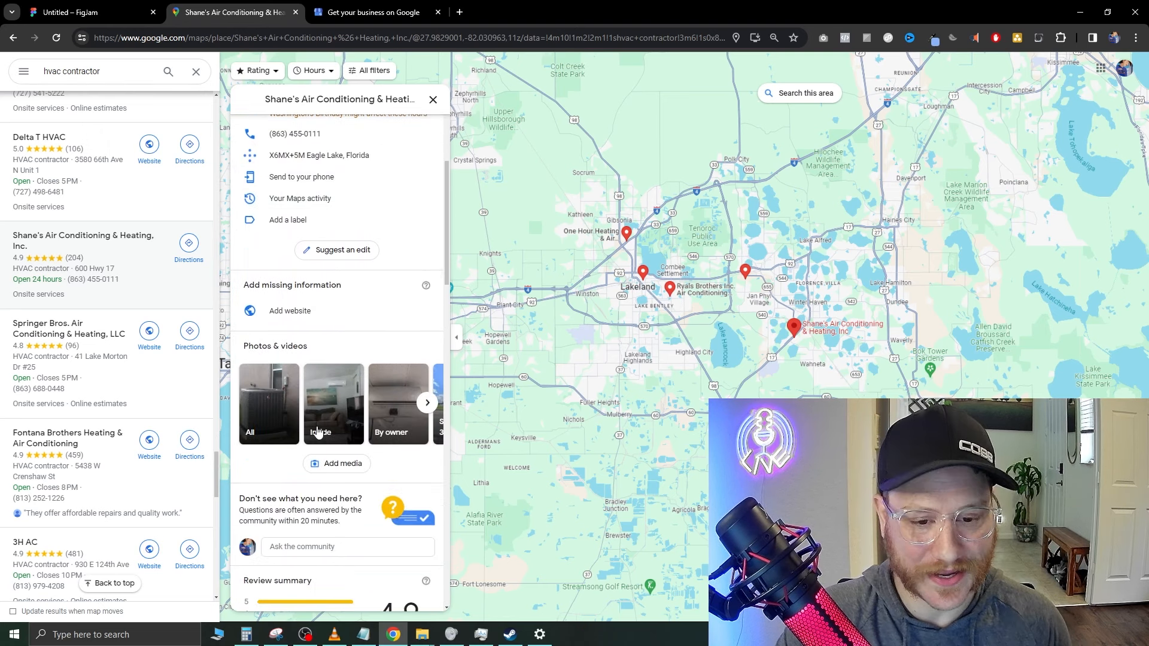
scroll(319, 432, "down", 5)
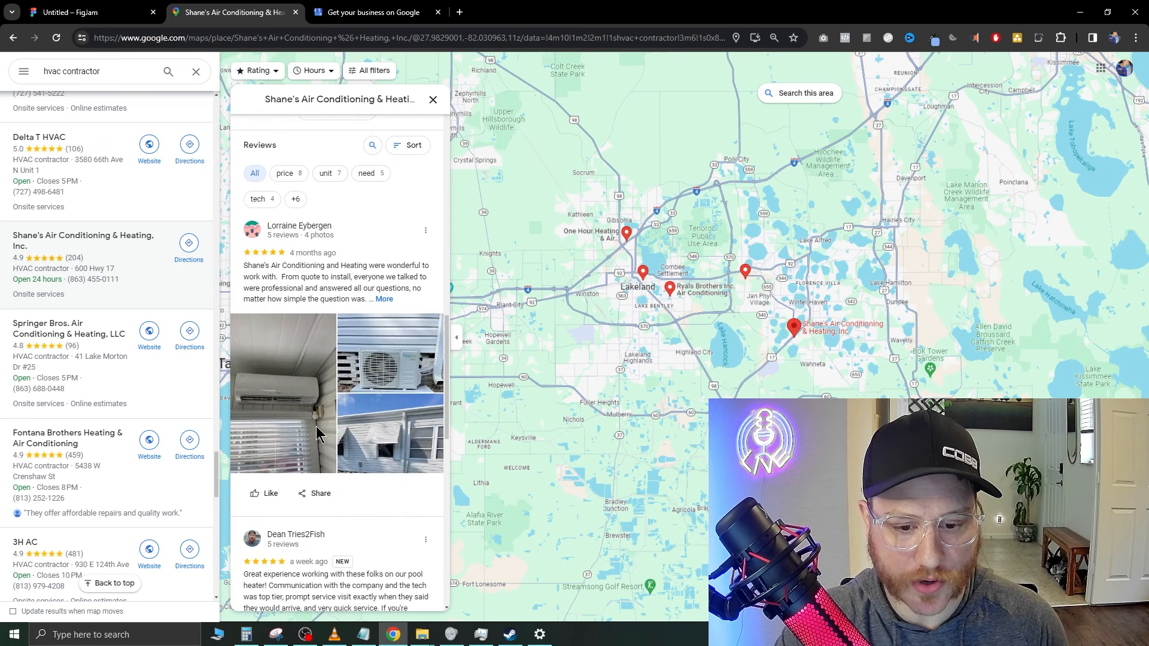
scroll(323, 398, "up", 9)
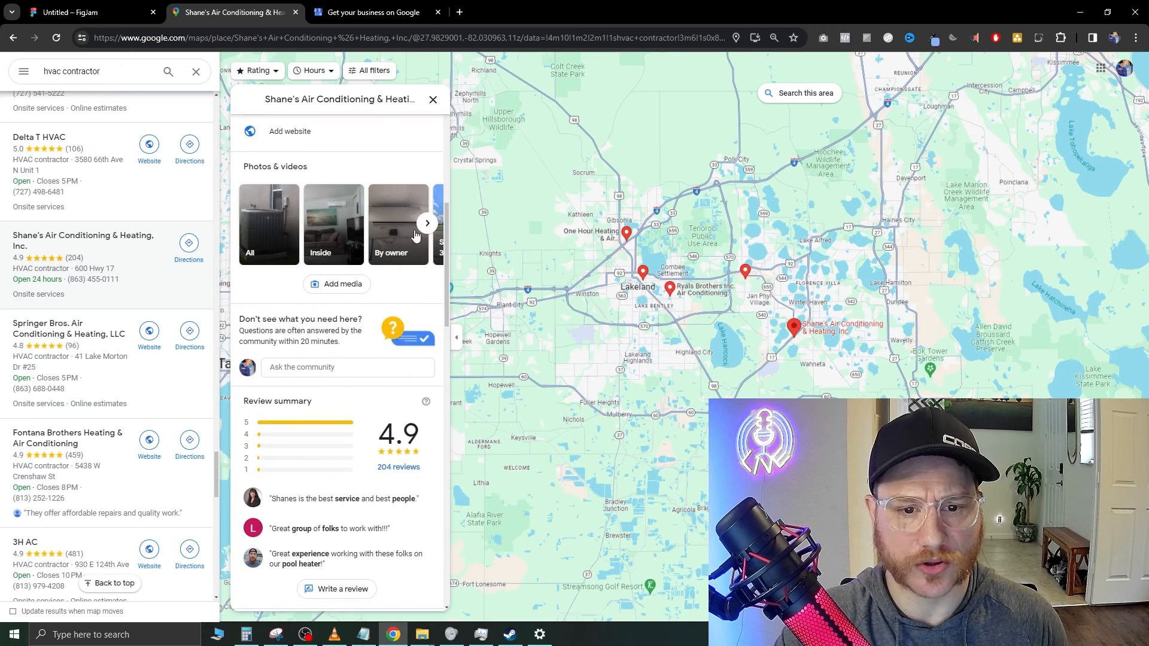
left_click(425, 224)
scroll(352, 258, "down", 10)
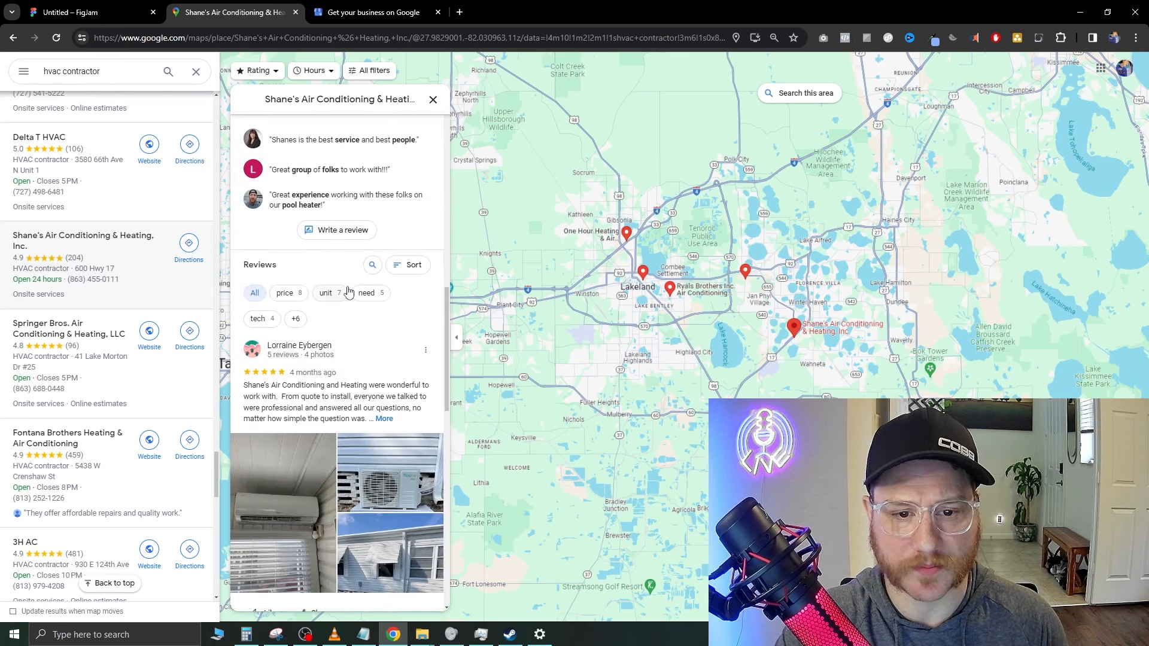
scroll(340, 419, "up", 20)
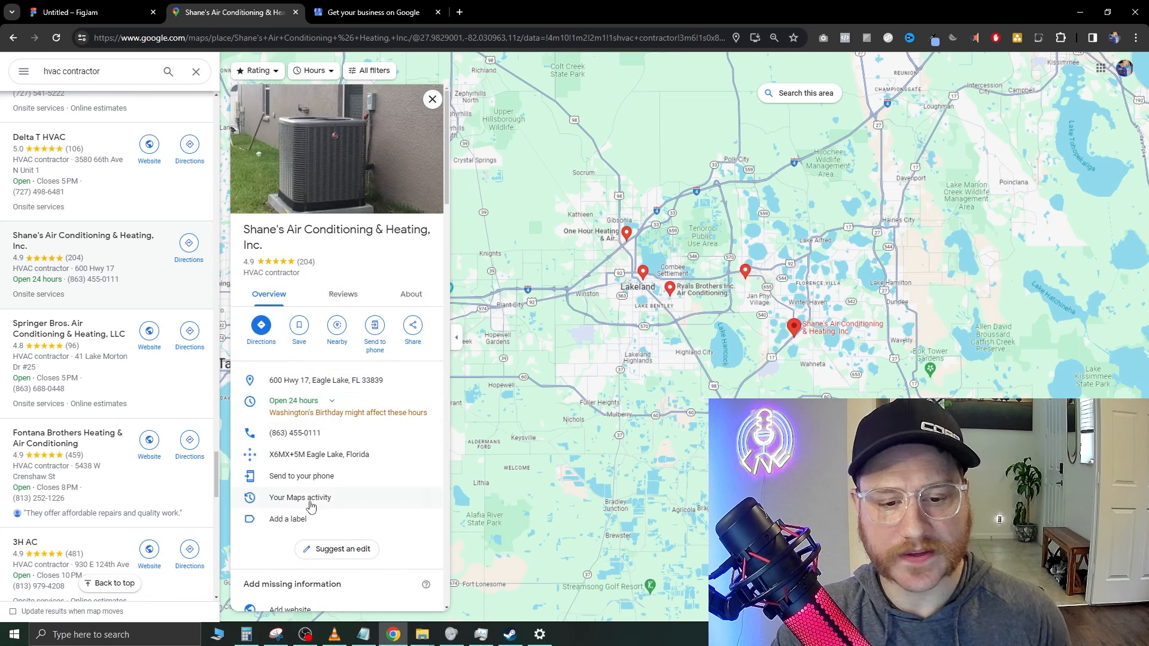
scroll(333, 479, "down", 3)
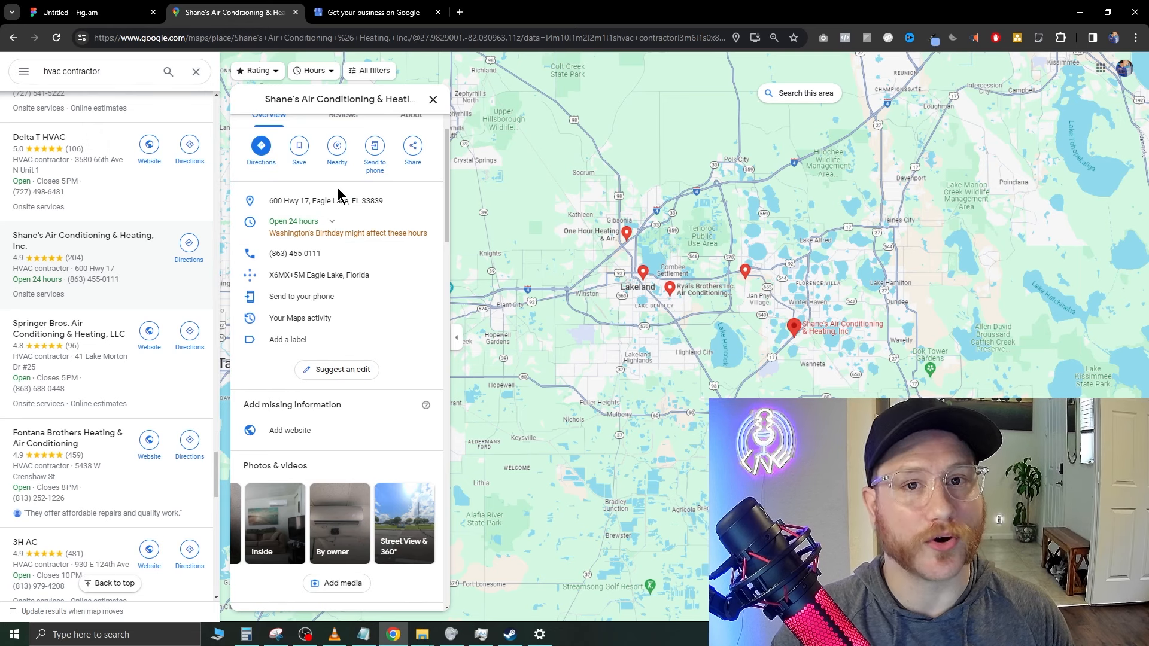
- Review the missing website entry, photos and rating breakdown on the Shane's Air Conditioning & Heating listing once more
scroll(316, 453, "down", 3)
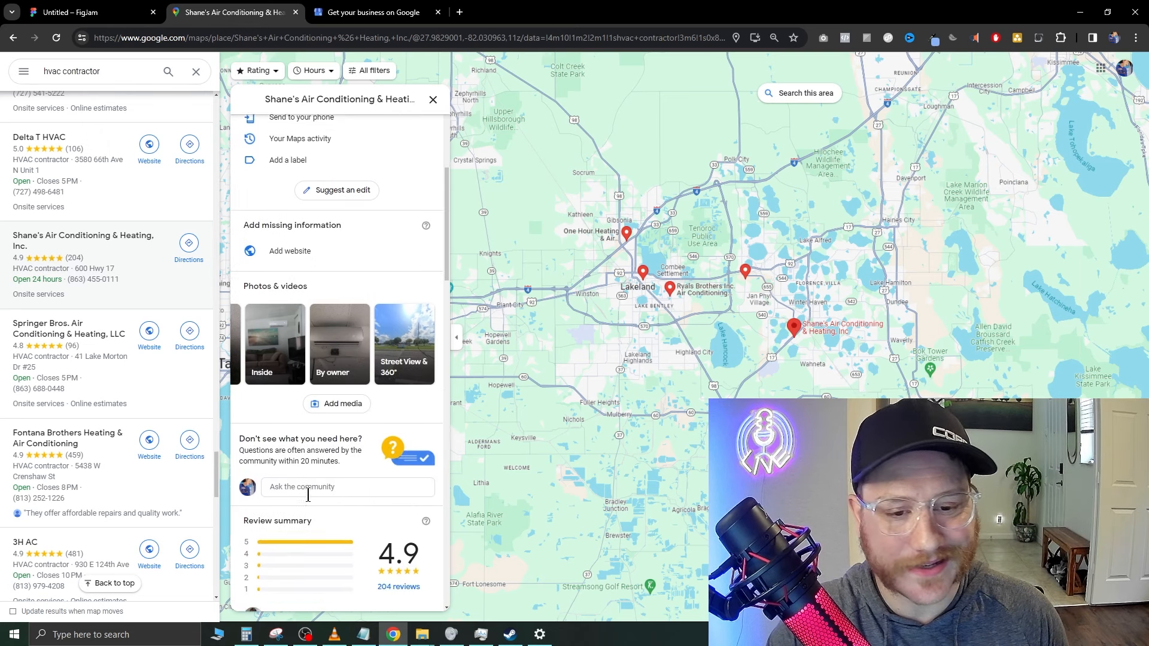
scroll(318, 479, "up", 2)
scroll(316, 461, "down", 2)
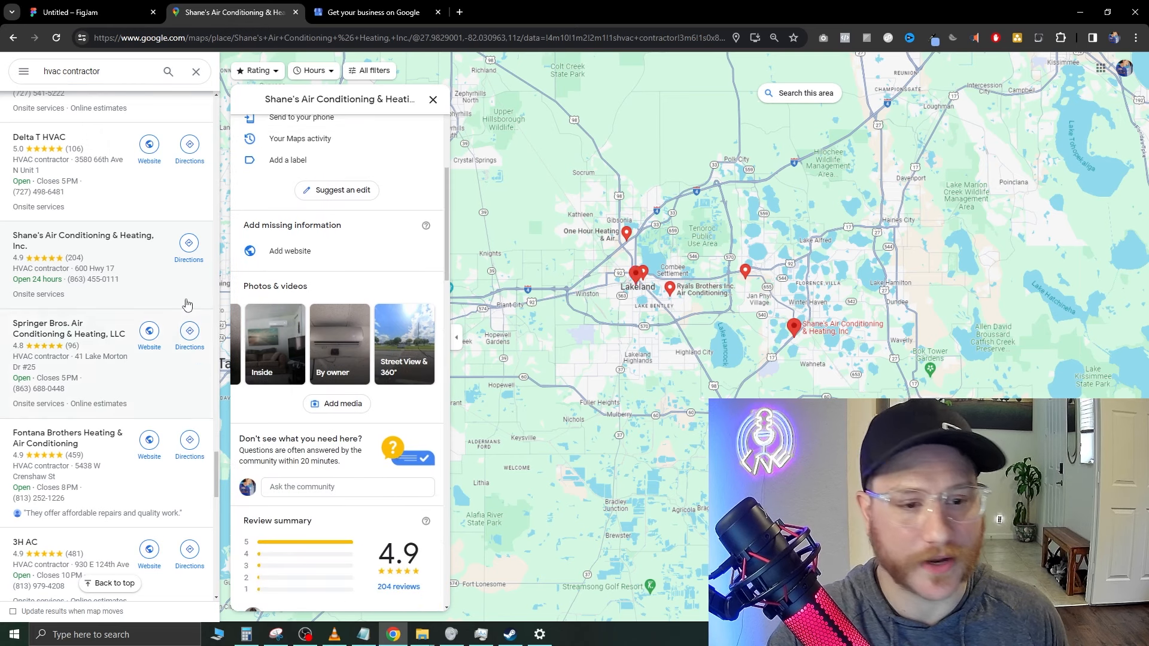
- Close the Shane's listing, browse further through the HVAC contractor results and open Winter Haven Air Conditioning, Inc
scroll(140, 350, "down", 7)
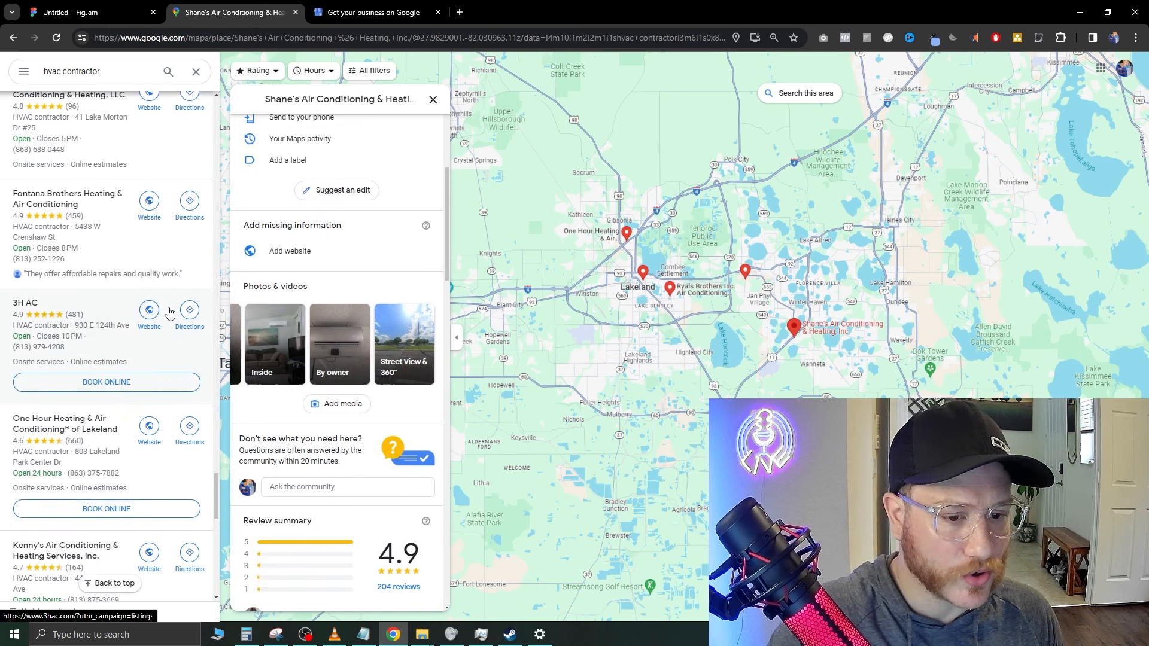
left_click(433, 100)
scroll(101, 300, "down", 4)
scroll(113, 308, "down", 15)
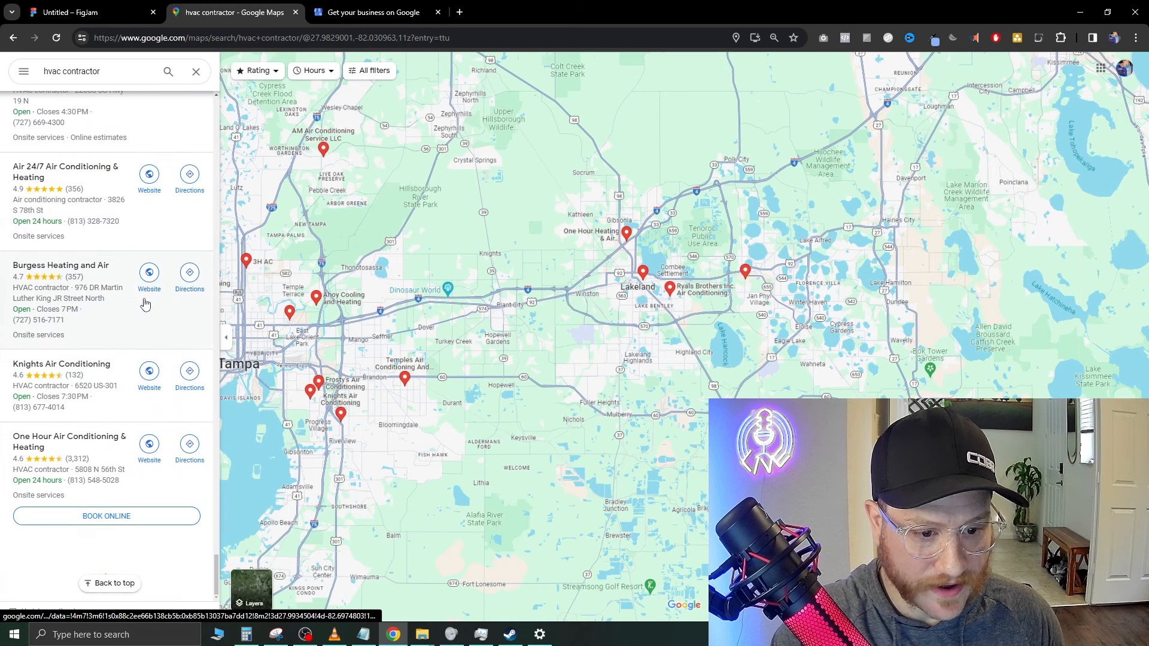
scroll(123, 478, "down", 6)
scroll(125, 368, "down", 15)
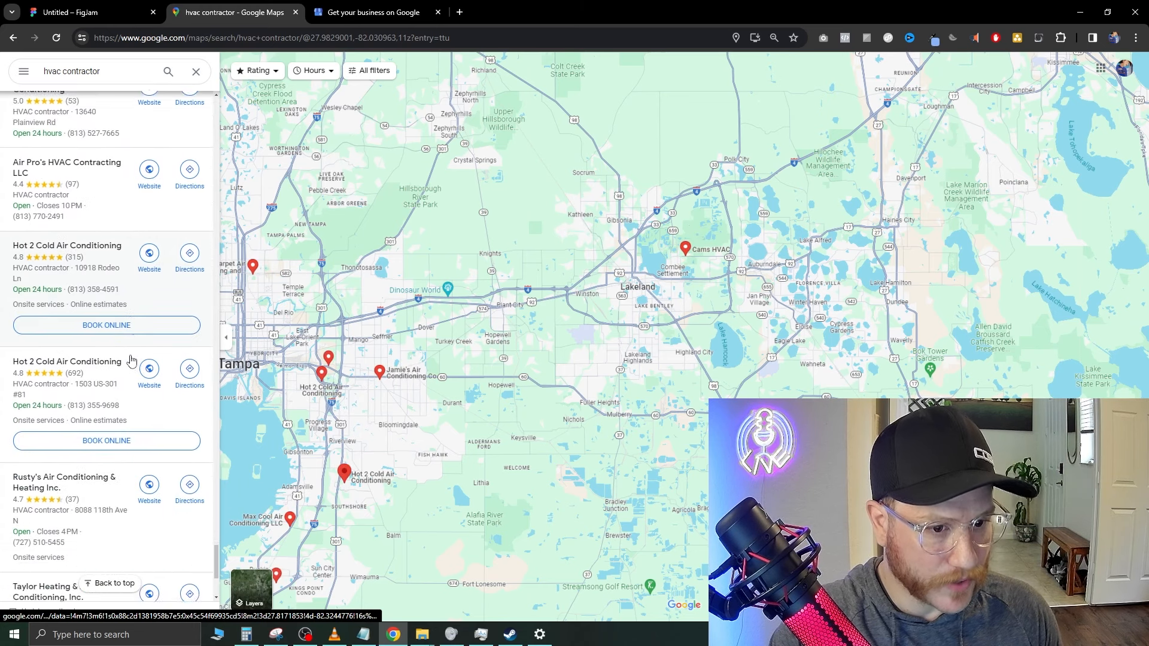
scroll(128, 353, "down", 15)
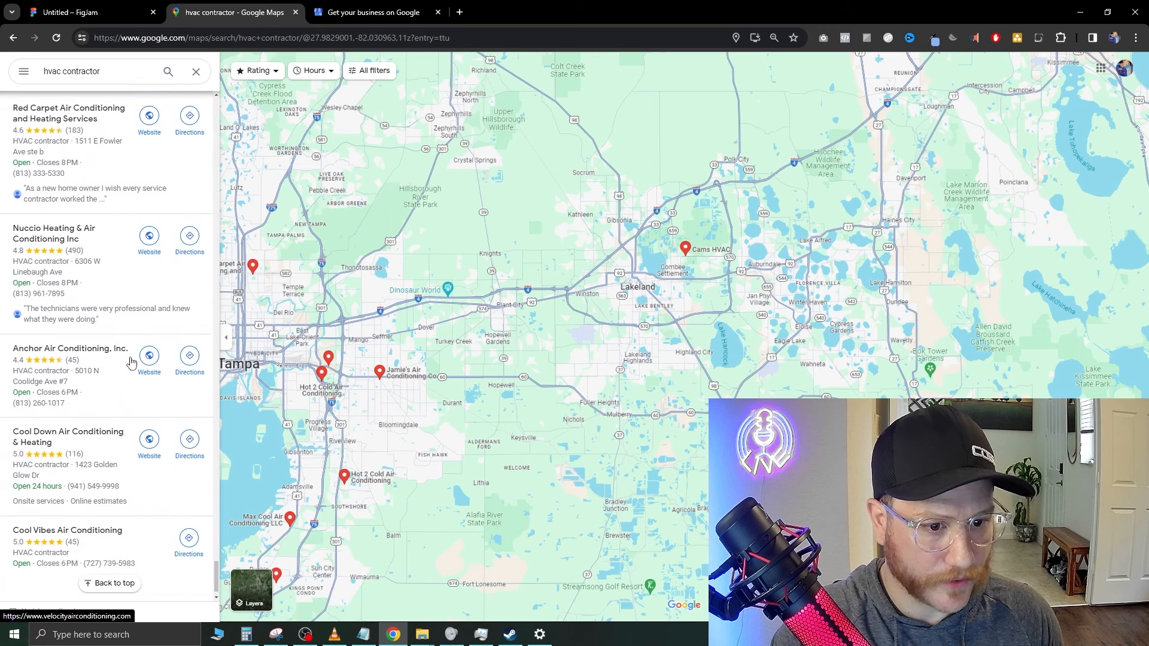
left_click(120, 334)
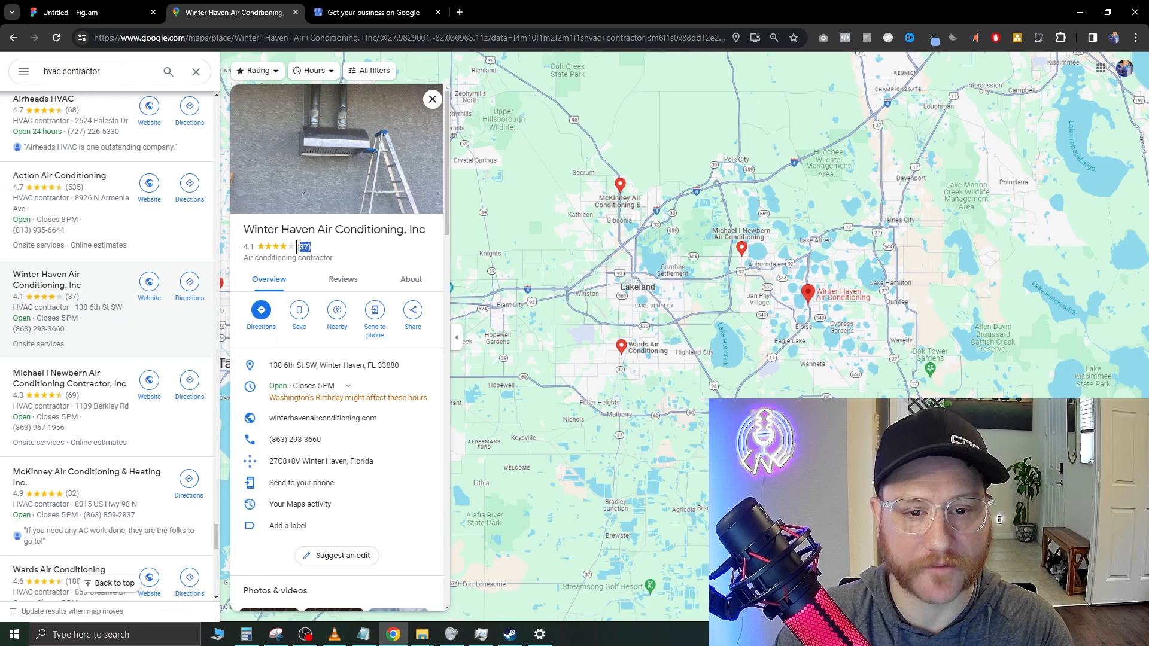
- Examine the Winter Haven Air Conditioning listing's contact details, photos, unanswered question, review summary and customer reviews
left_click(386, 247)
scroll(335, 359, "down", 2)
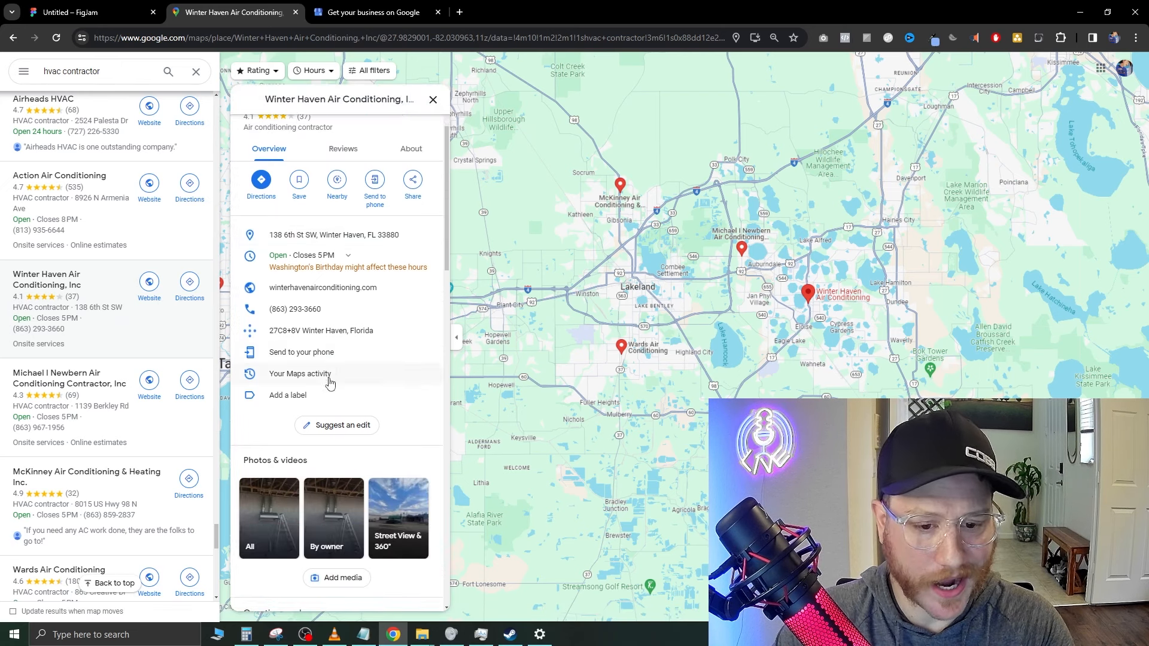
scroll(331, 384, "down", 5)
scroll(344, 413, "down", 6)
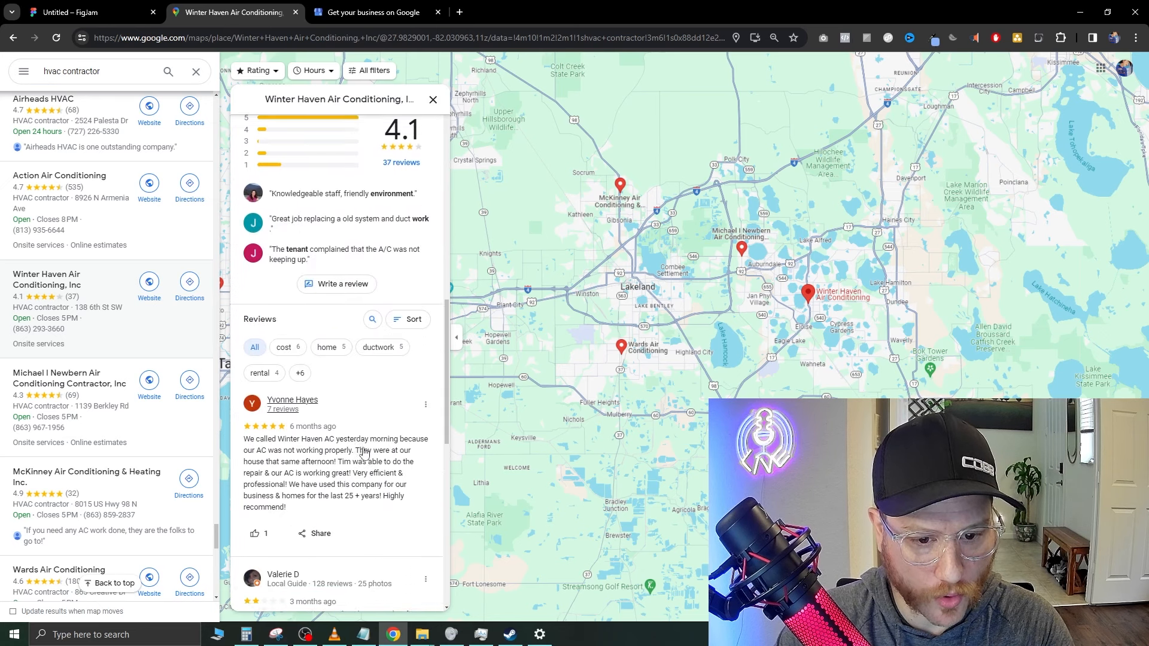
scroll(323, 376, "down", 8)
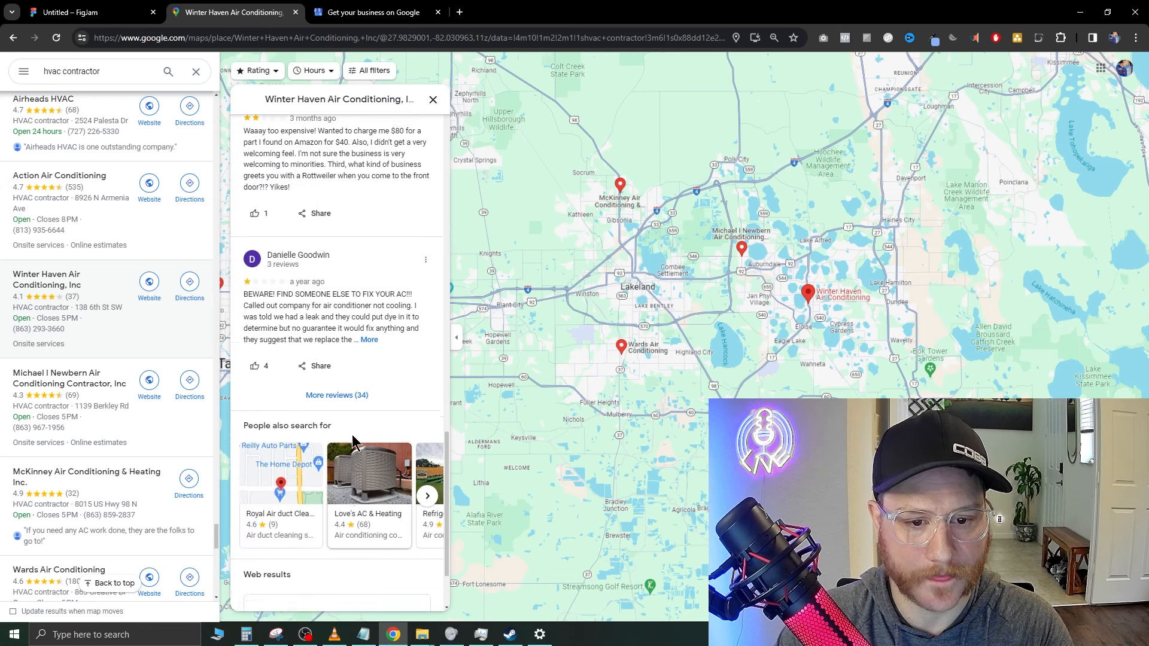
scroll(331, 539, "up", 7)
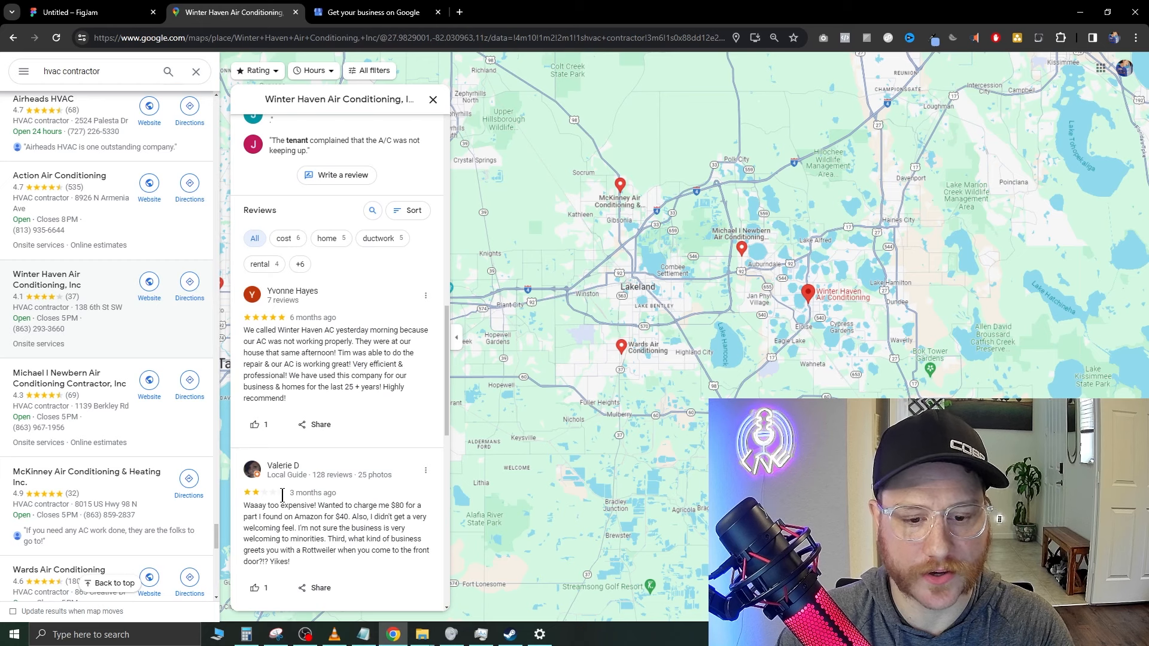
scroll(340, 496, "up", 8)
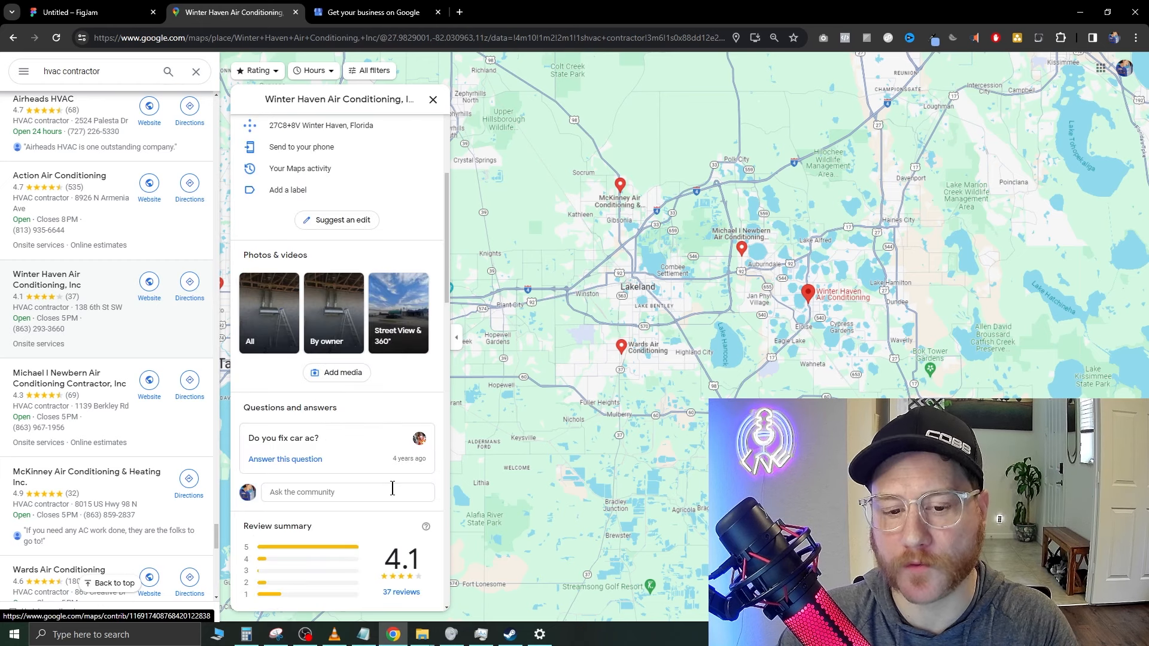
scroll(368, 491, "up", 5)
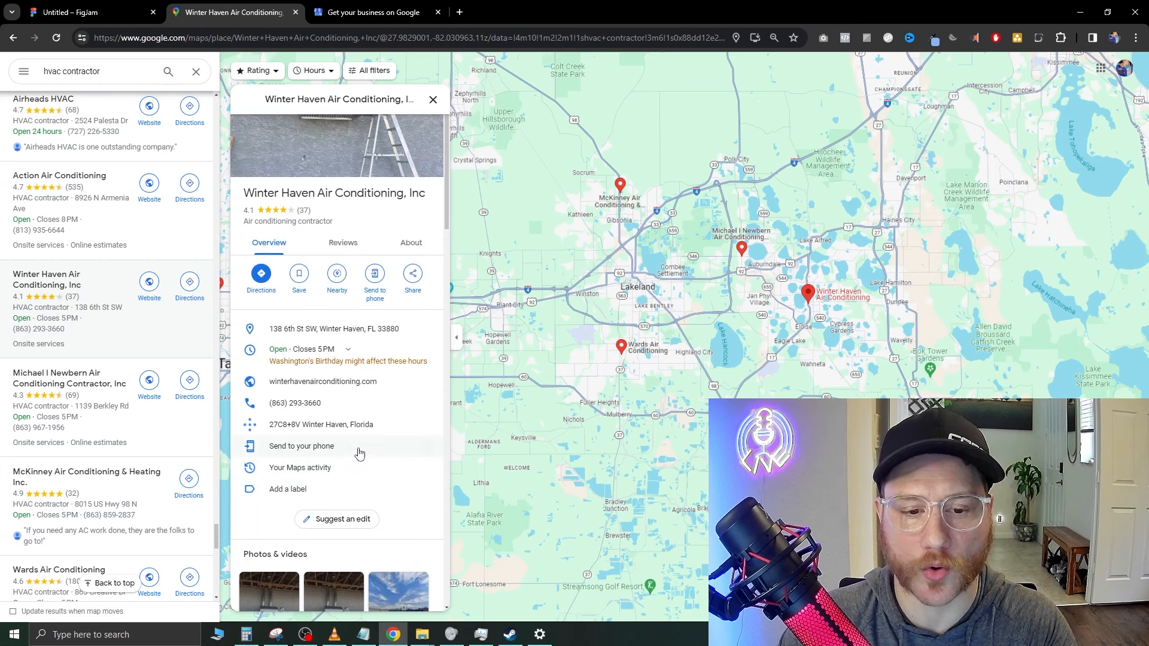
scroll(335, 384, "up", 1)
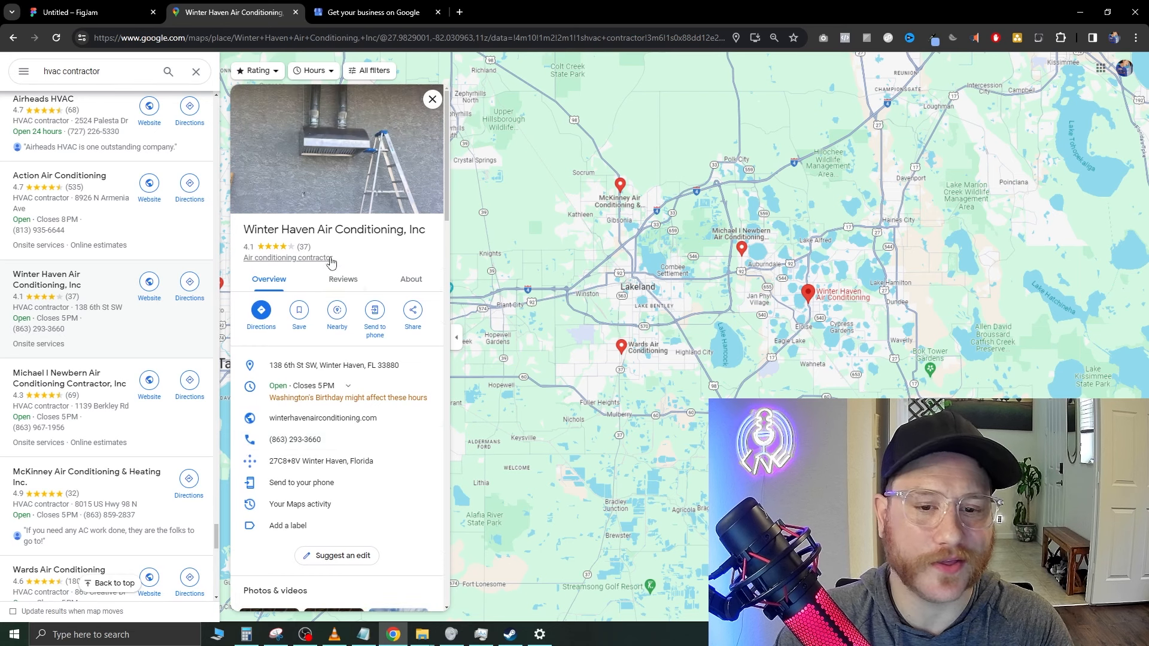
left_click(400, 257)
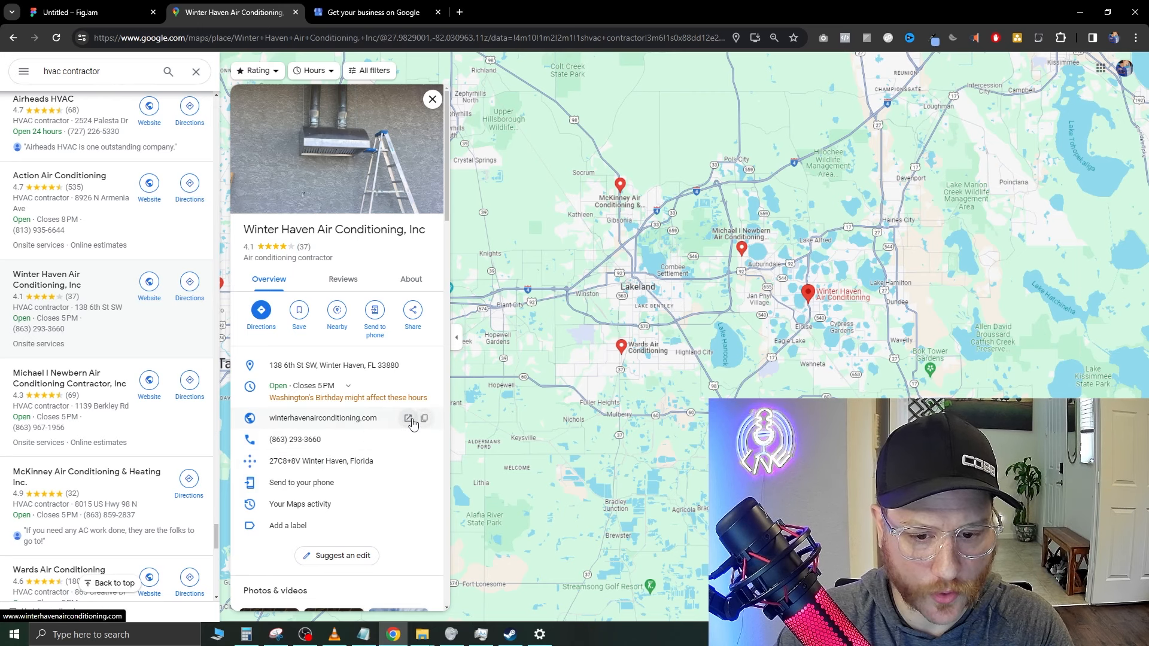
- Open the Winter Haven Air Conditioning website from its listing and look over the homepage banner, navigation and service sections
left_click(408, 419)
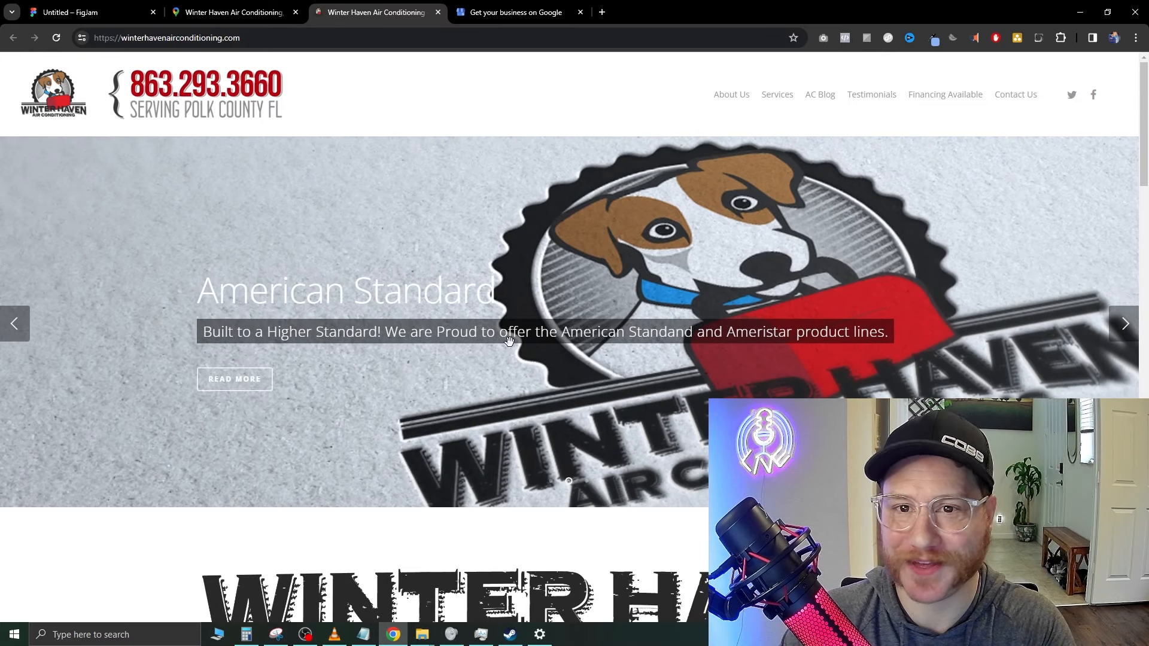
scroll(510, 341, "down", 1)
scroll(513, 345, "down", 9)
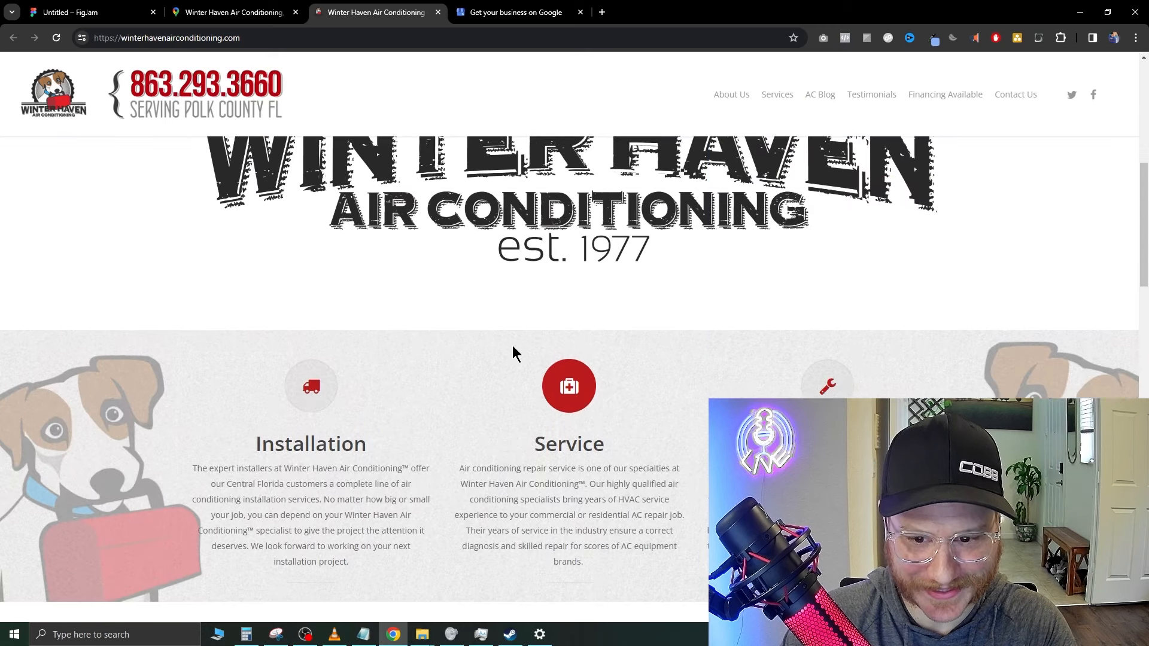
scroll(513, 345, "up", 7)
scroll(512, 344, "up", 3)
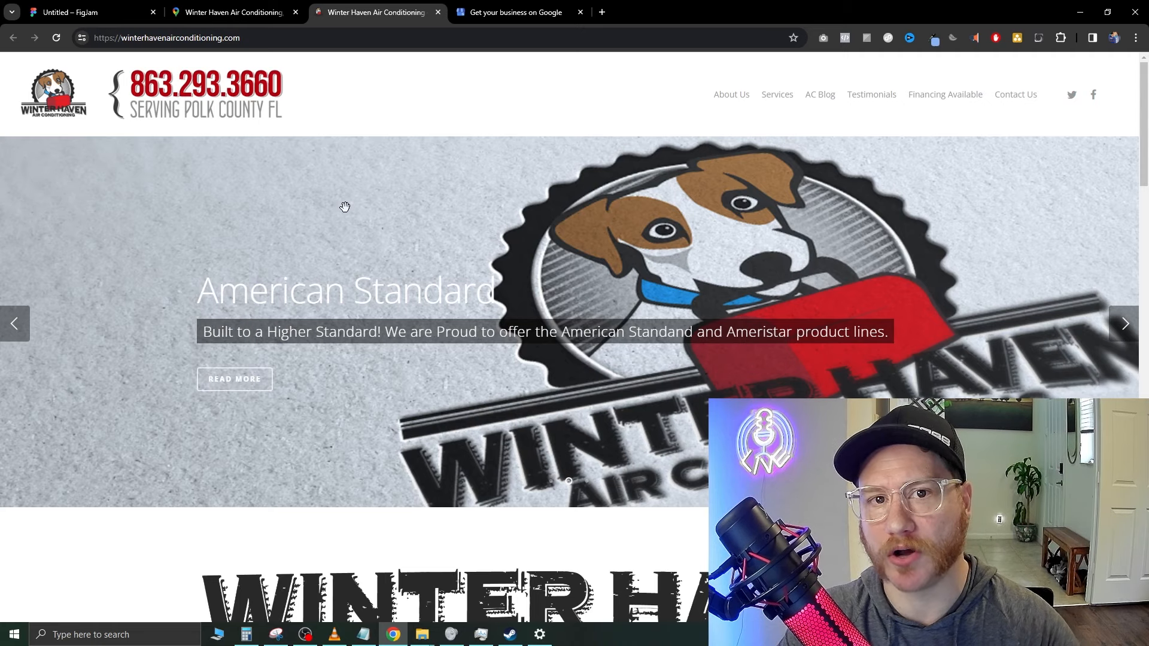
scroll(359, 339, "down", 1)
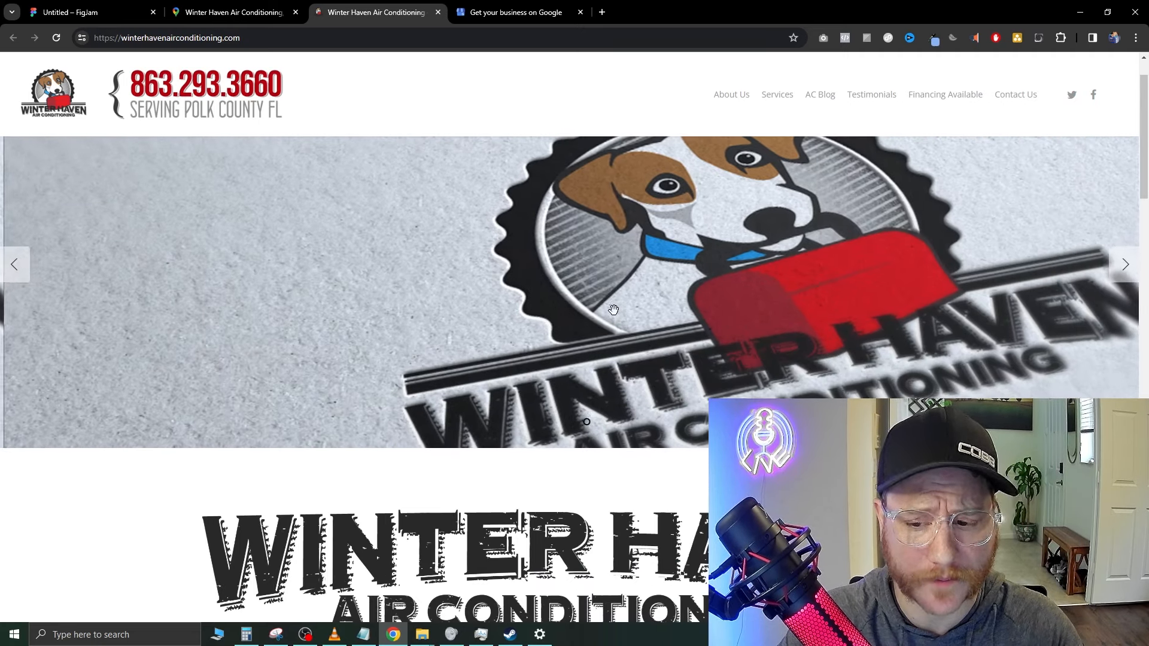
scroll(389, 315, "up", 1)
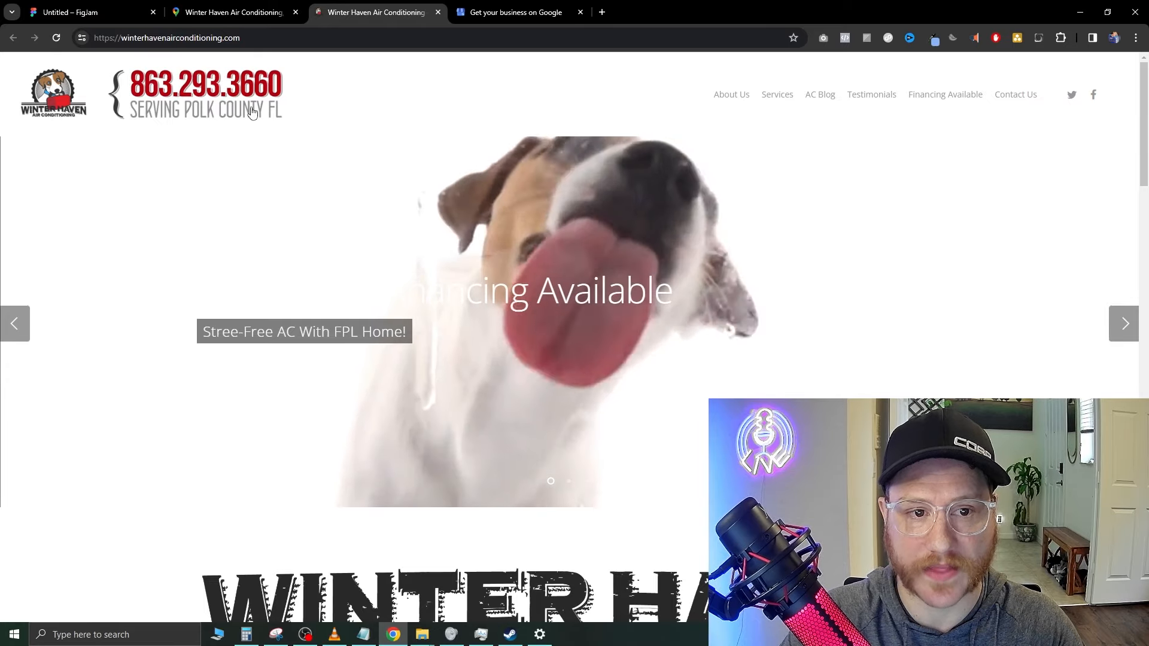
mouse_move(778, 94)
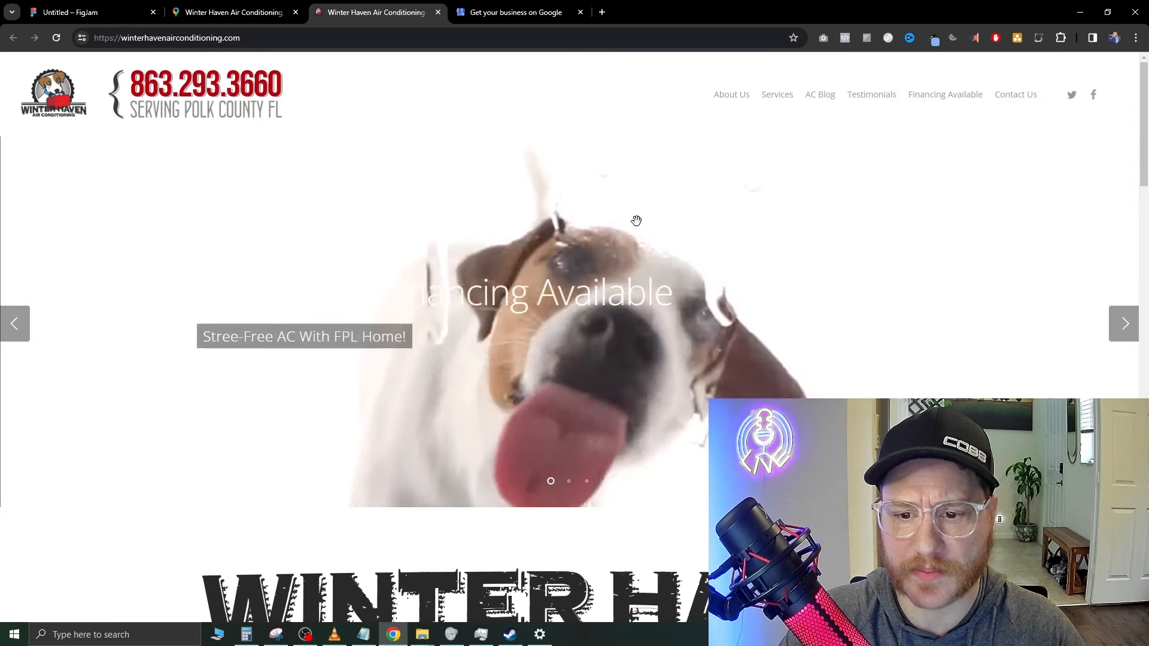
scroll(630, 228, "down", 7)
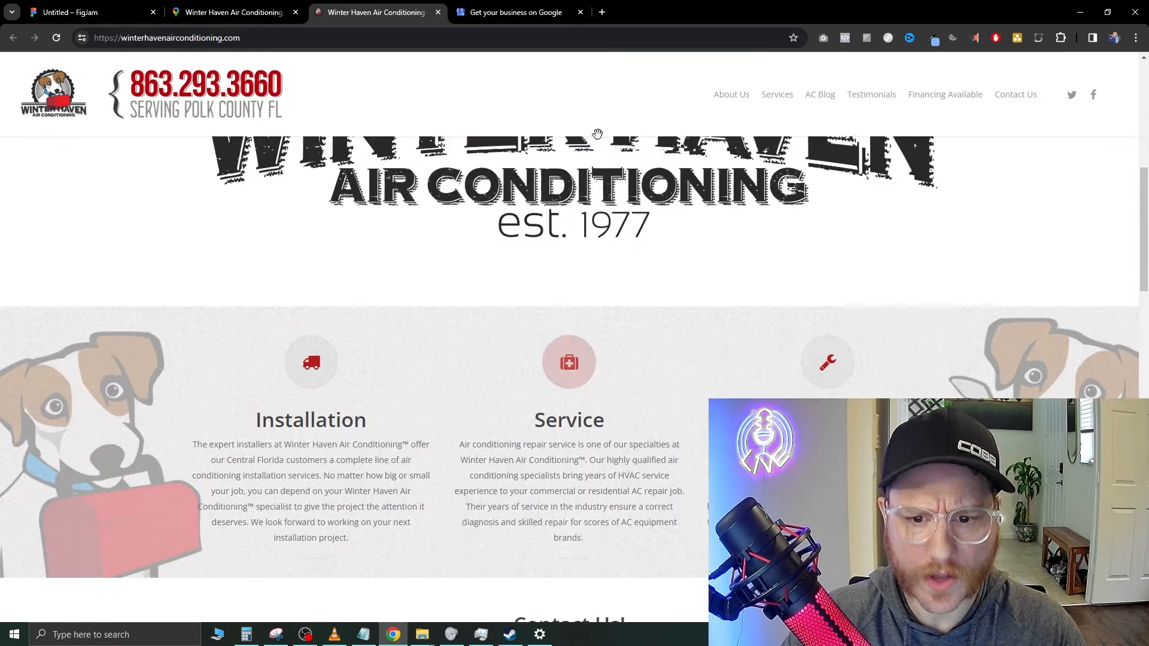
scroll(584, 336, "up", 7)
- Examine the homepage's Contact Us form, including the unit age selector and the preferred day, email and address fields
scroll(622, 359, "down", 10)
scroll(605, 397, "up", 5)
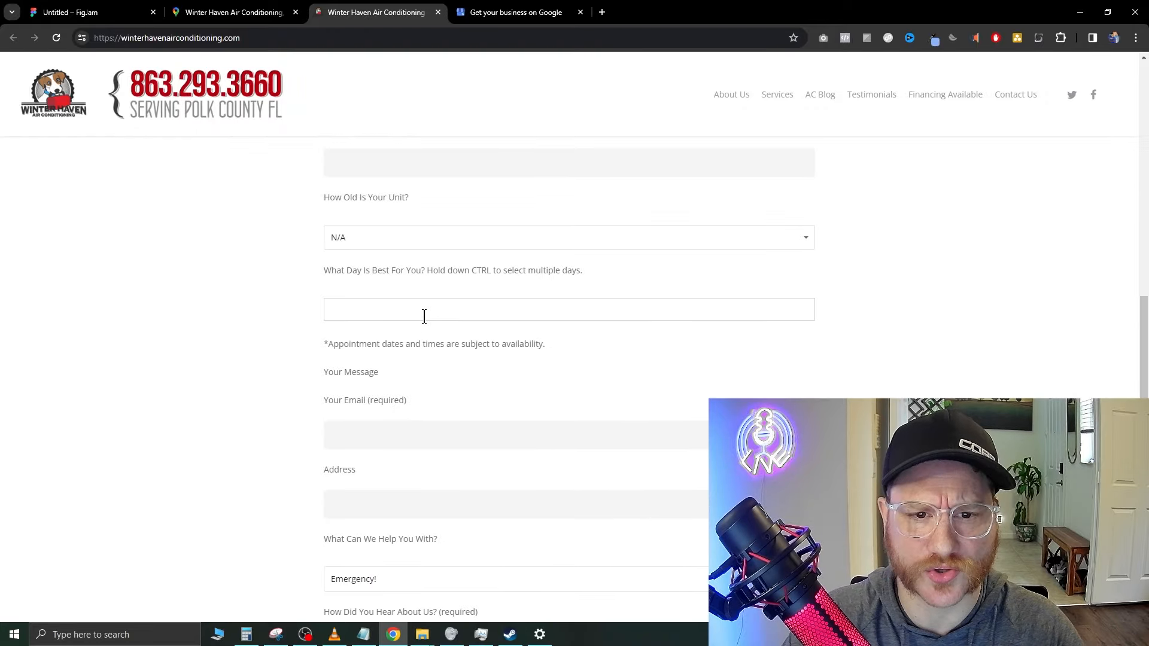
scroll(340, 342, "down", 2)
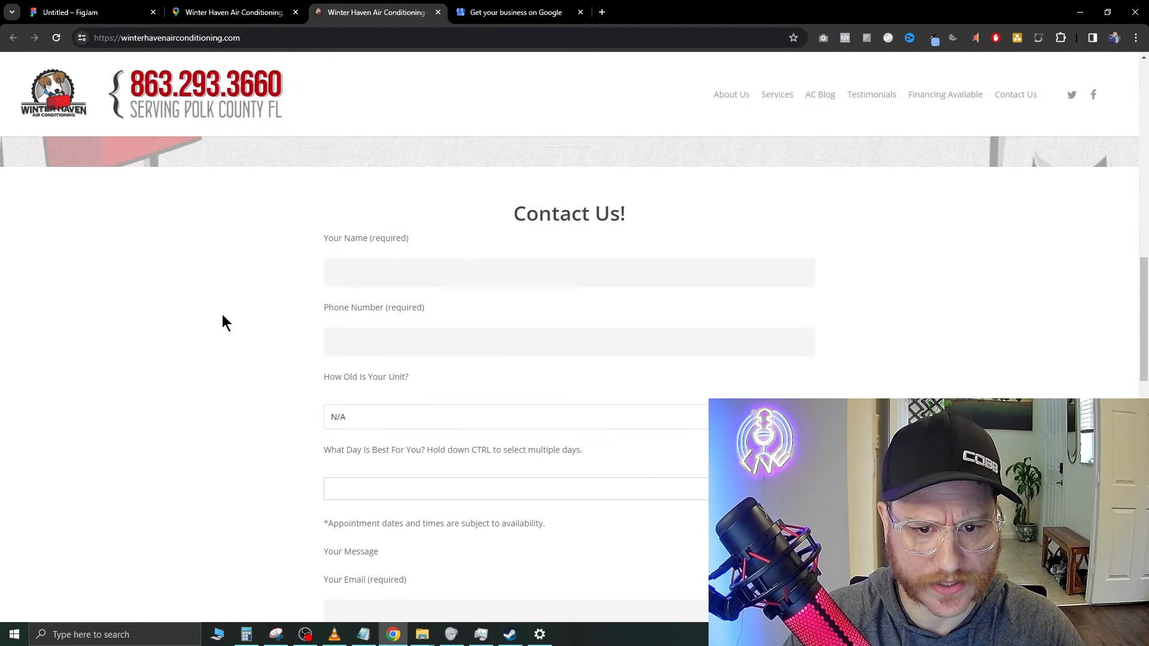
scroll(286, 330, "down", 3)
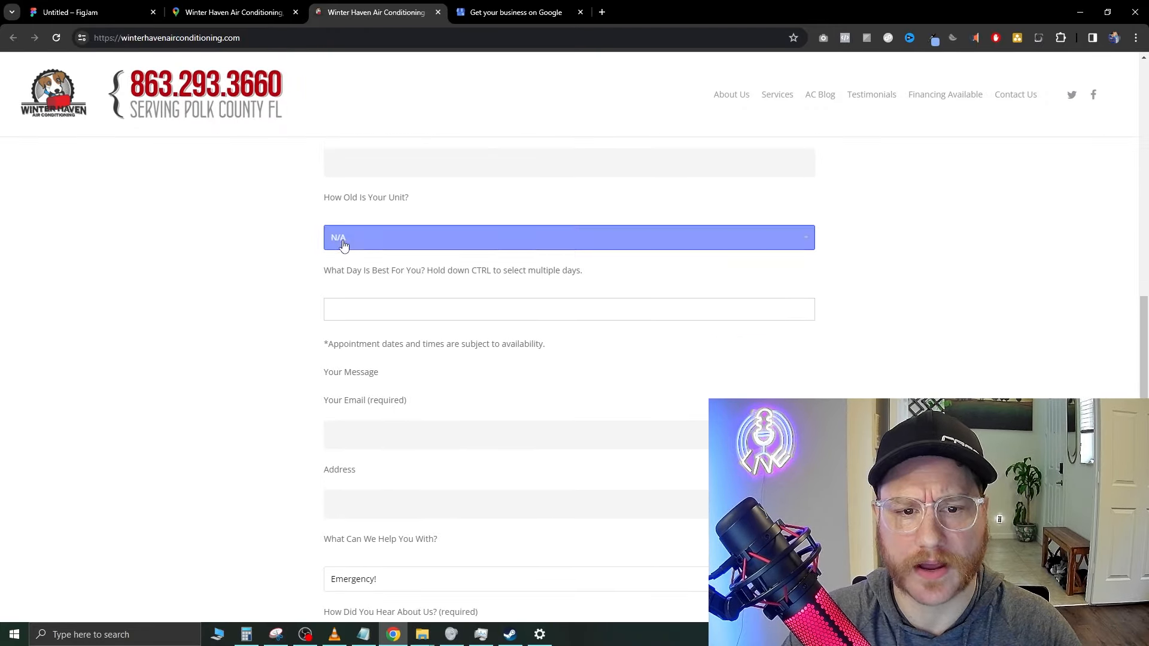
left_click(346, 245)
left_click(245, 258)
scroll(264, 301, "down", 1)
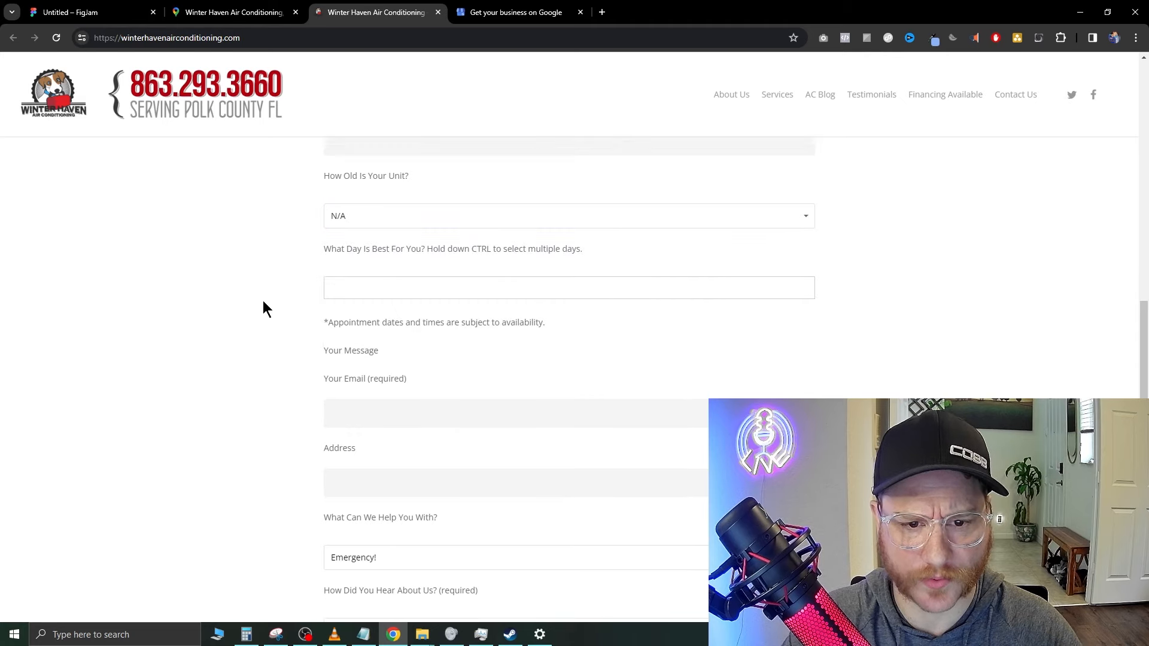
- Go back to the beginning of the Contact Us form and highlight the "How Old Is Your Unit?" question
scroll(264, 301, "up", 2)
scroll(252, 340, "up", 2)
scroll(277, 369, "down", 1)
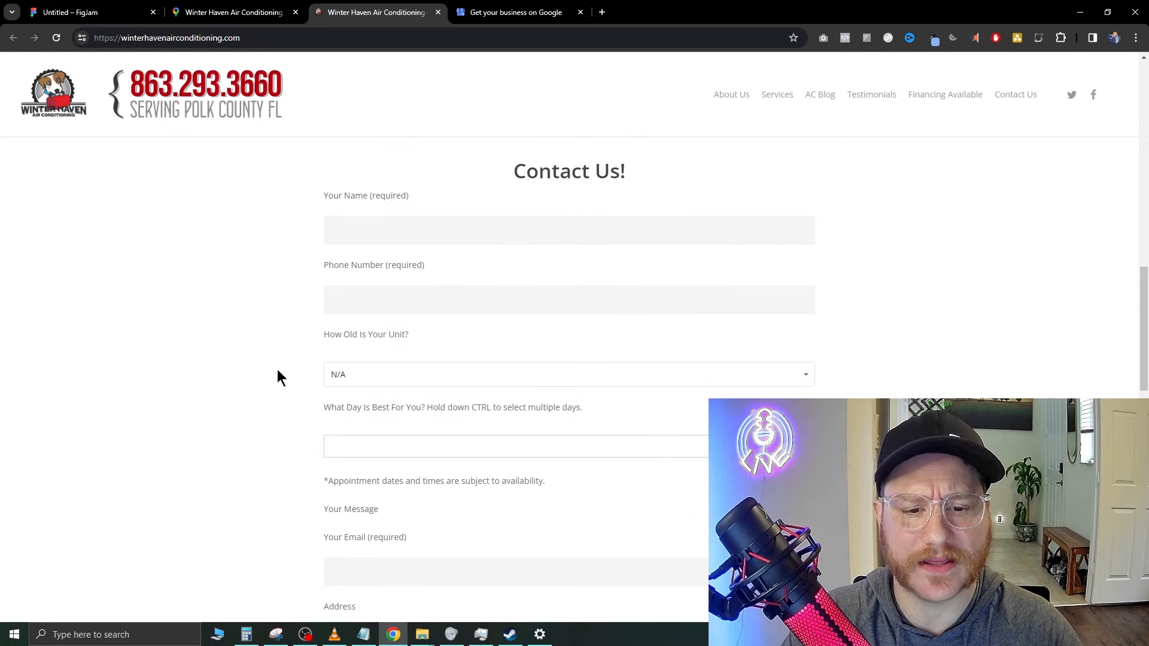
left_click(365, 358)
left_click_drag(322, 318, 400, 322)
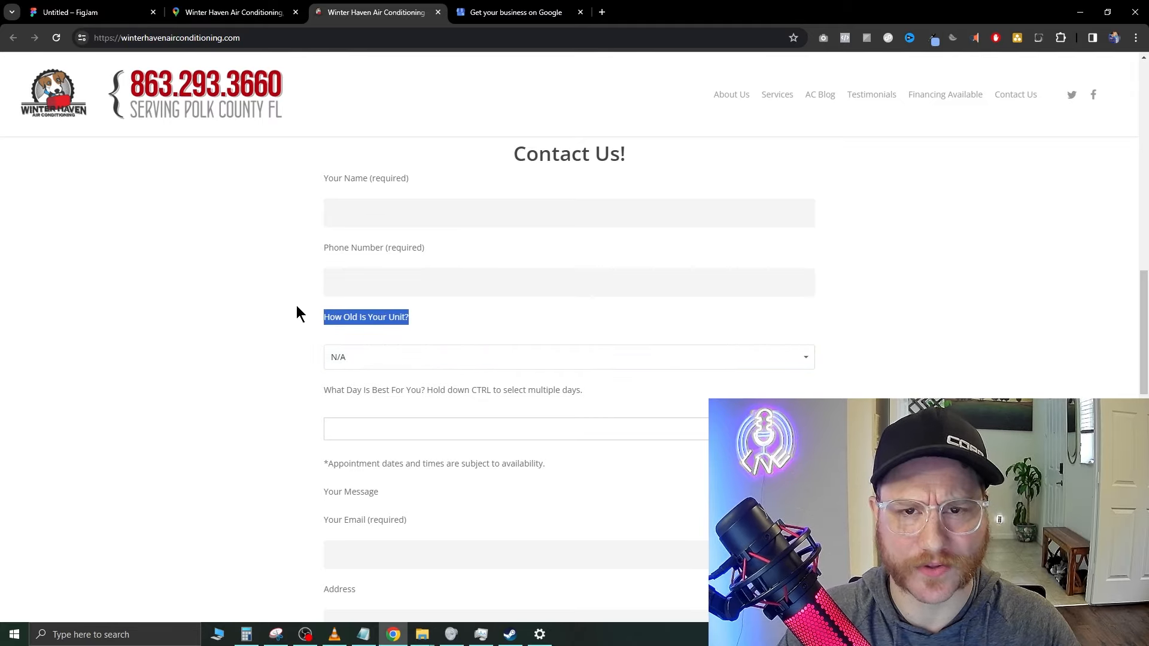
- Test the Contact Us form's name field and step through the fields after it without filling them in
left_click(341, 206)
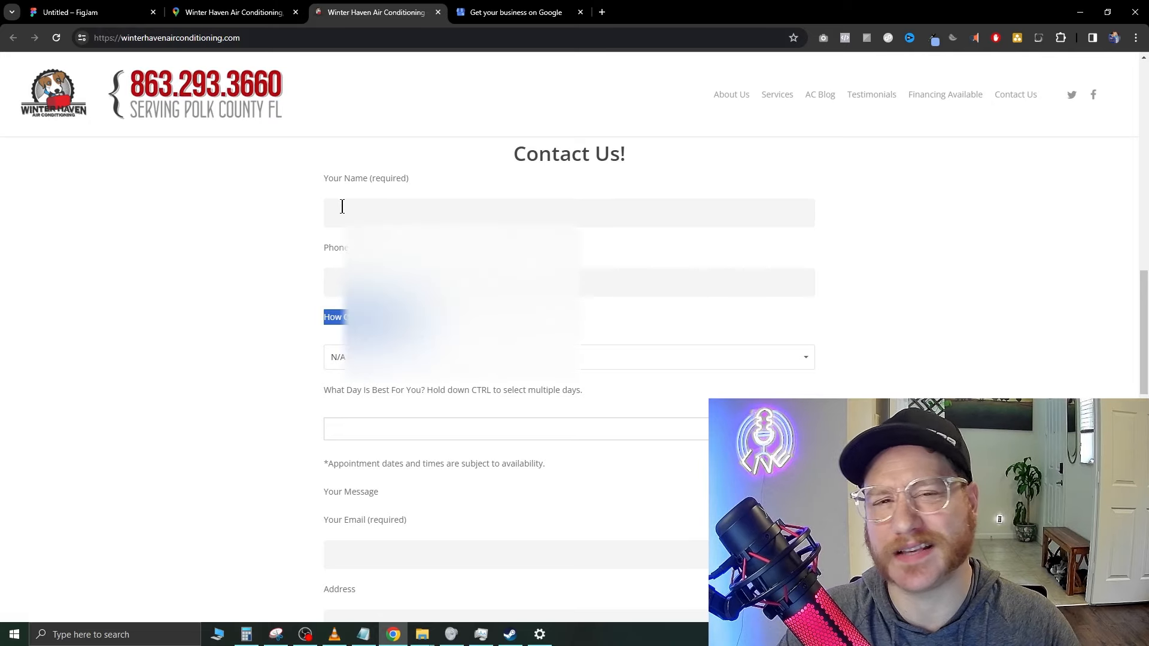
left_click(345, 209)
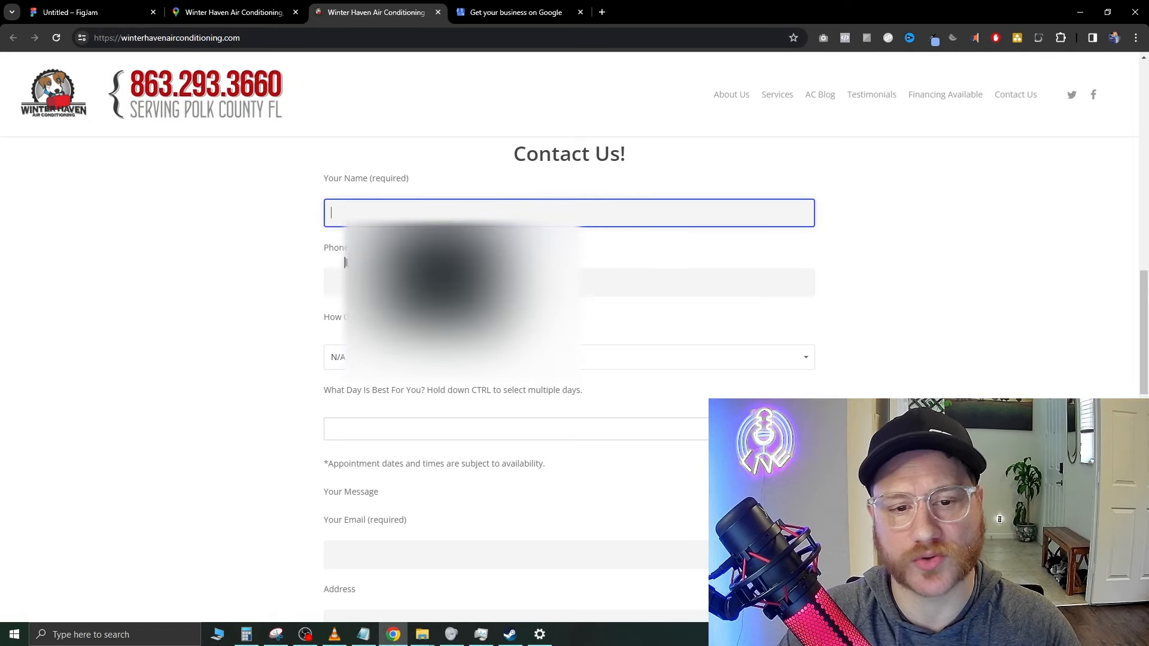
key("Tab")
key("Tab")
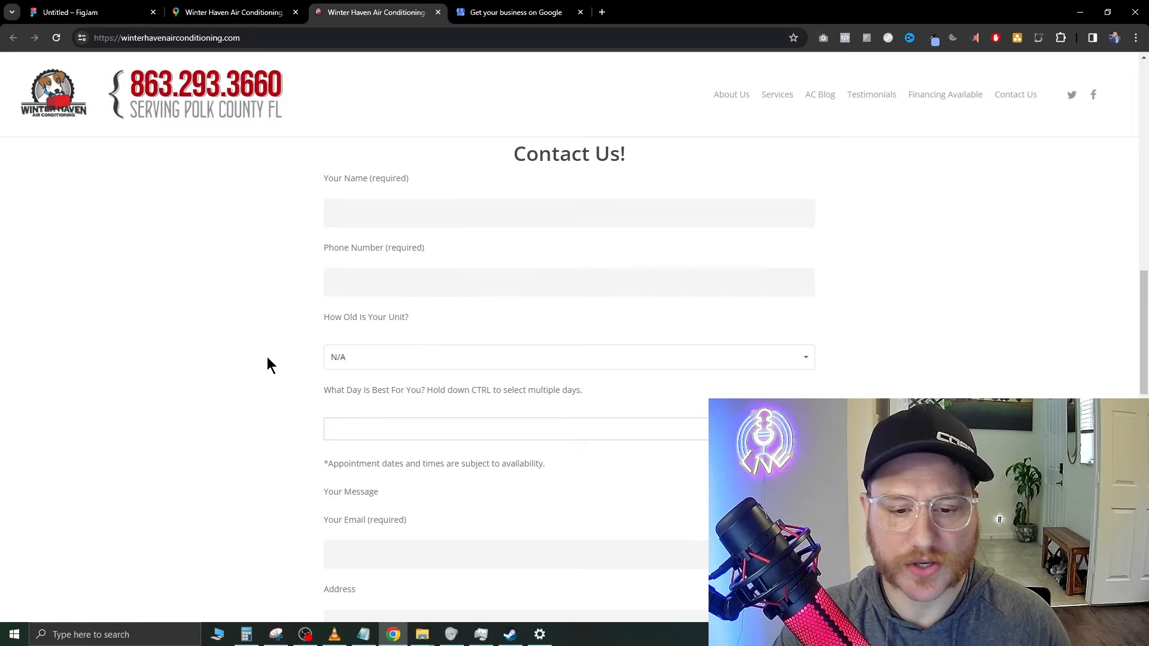
- Send the Contact Us form empty as a test and check its required fields and the area around the submit control
scroll(350, 290, "down", 2)
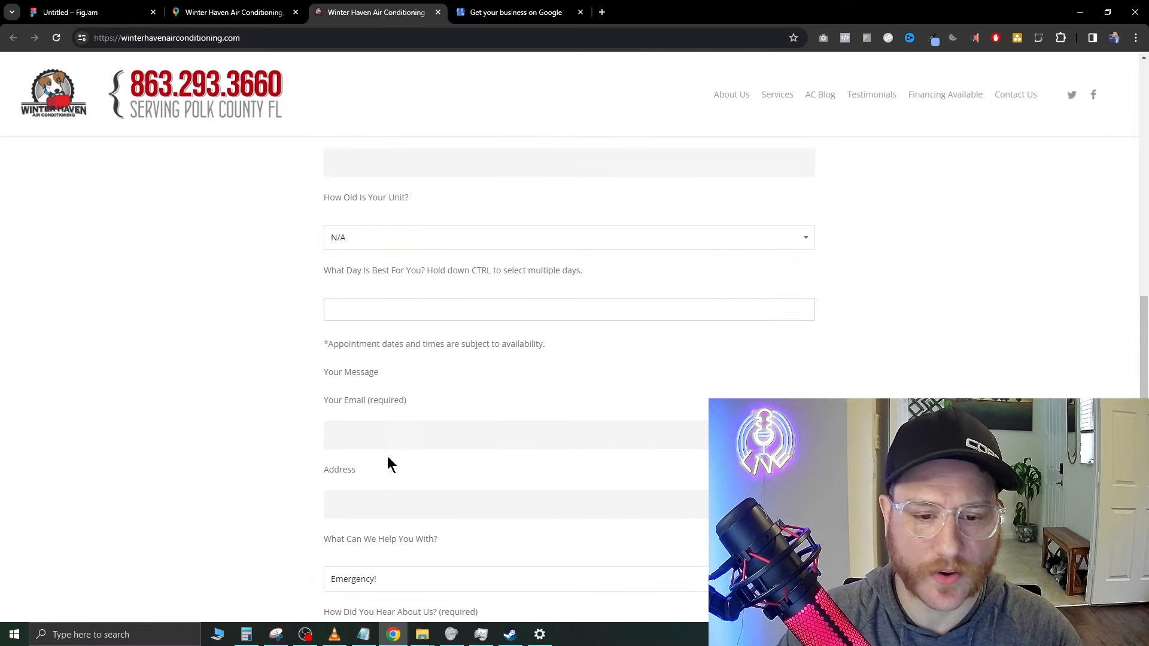
scroll(359, 471, "down", 6)
scroll(264, 411, "up", 9)
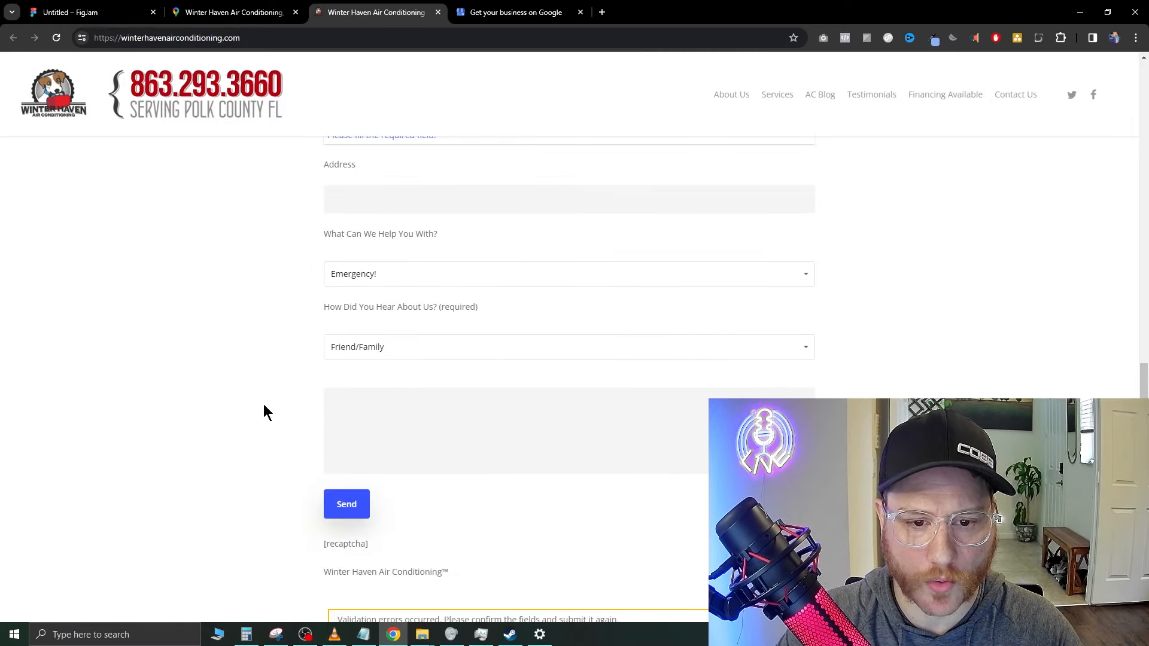
scroll(380, 349, "down", 7)
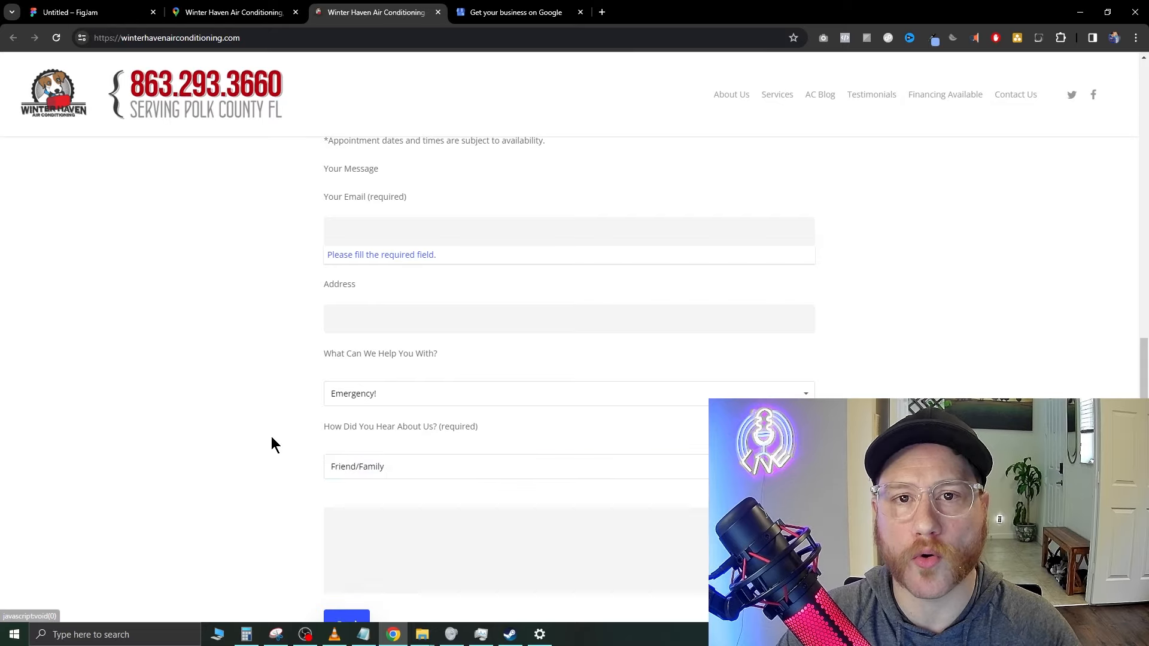
scroll(313, 468, "up", 5)
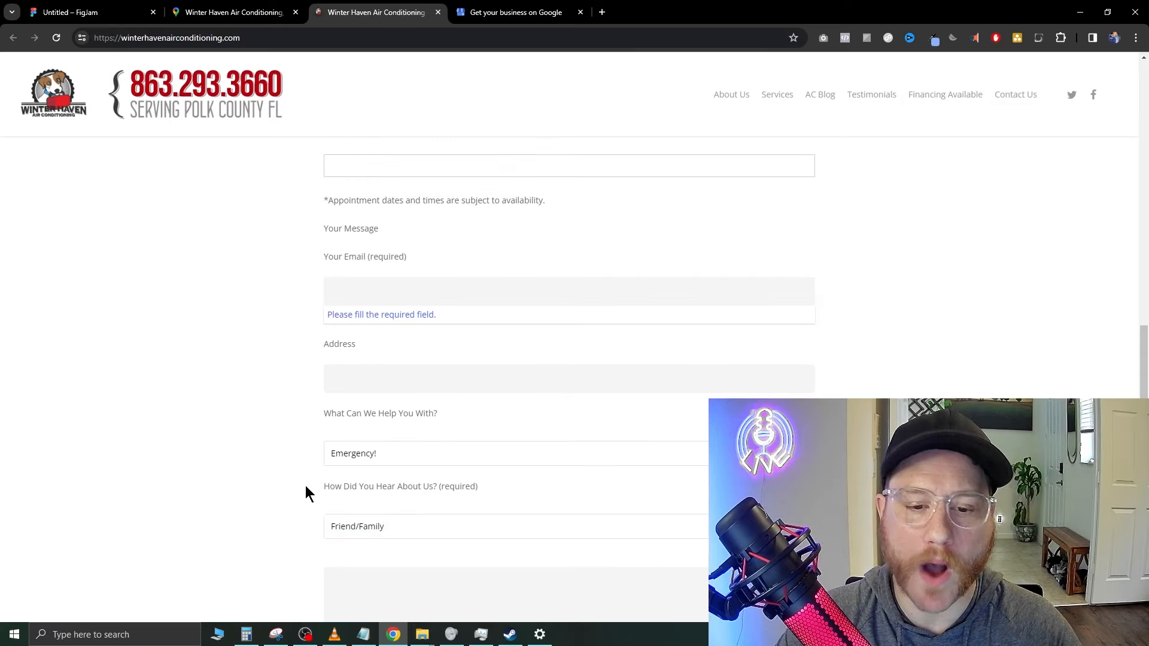
- Review the Contact Us form's required-field errors from the name field through the email, address and help selectors
scroll(341, 378, "up", 2)
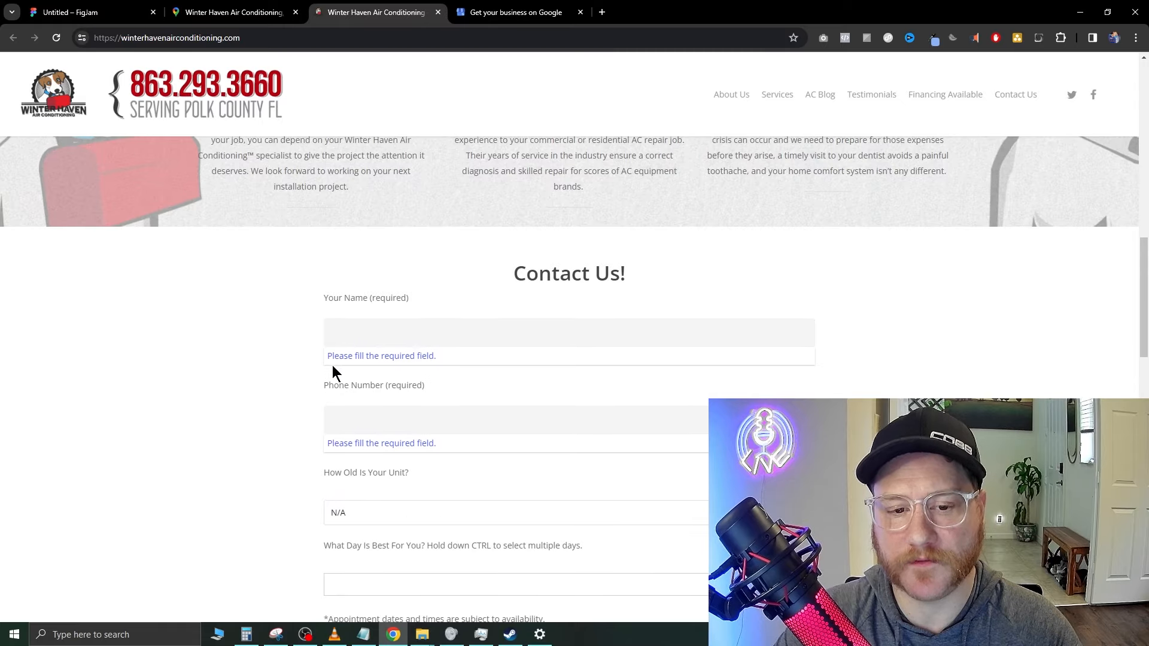
scroll(333, 372, "down", 2)
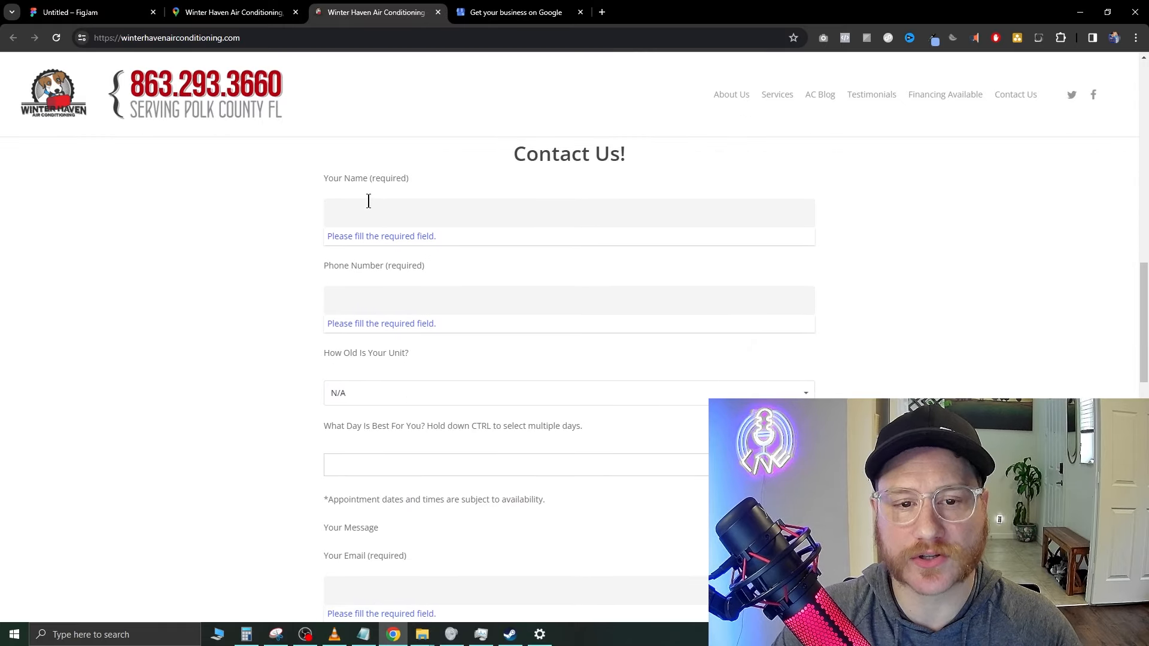
scroll(329, 355, "down", 1)
scroll(347, 324, "down", 3)
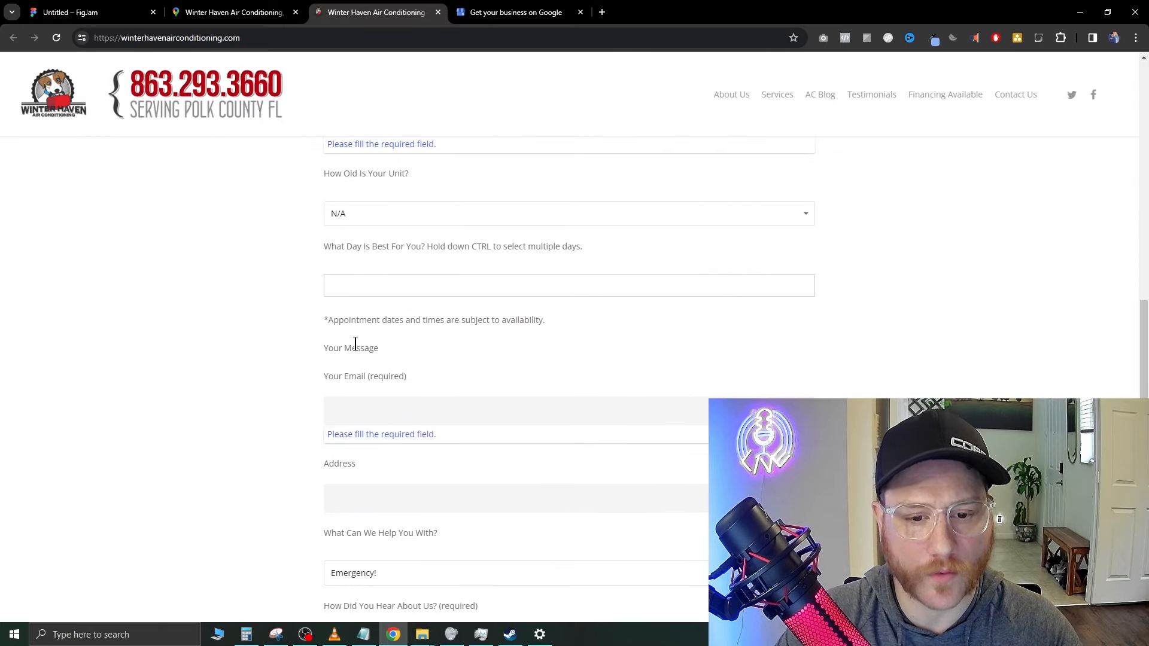
scroll(350, 359, "down", 2)
scroll(326, 383, "down", 3)
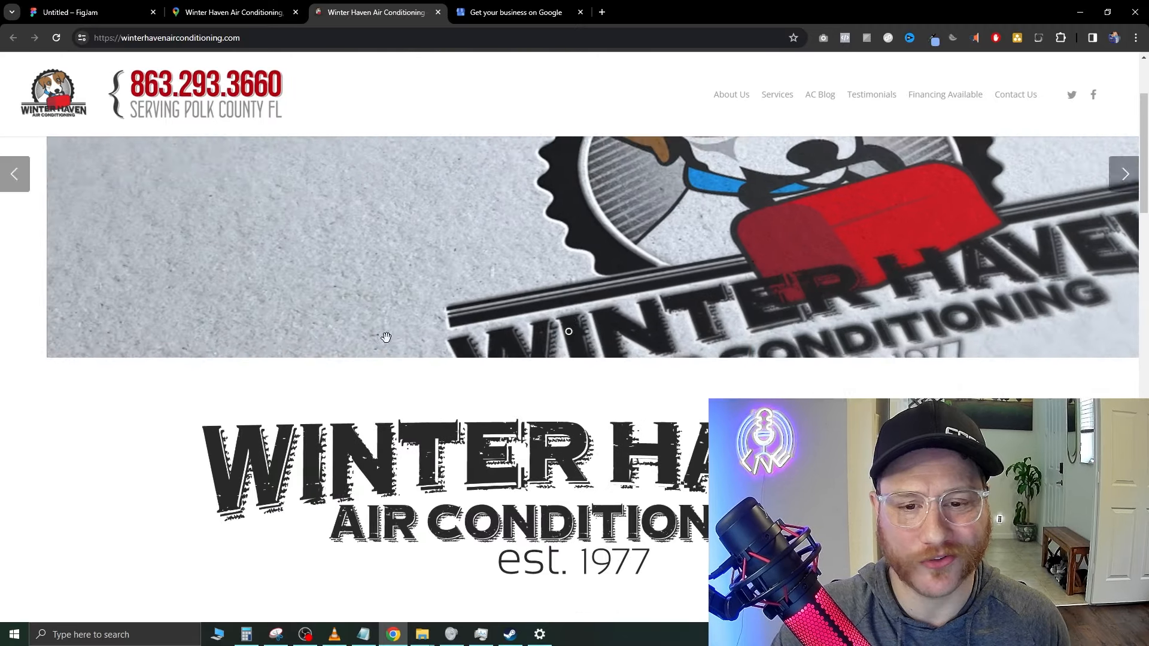
- Look through the homepage from the banner past the Contact Us form to the testimonial, client logos and footer
scroll(530, 242, "down", 10)
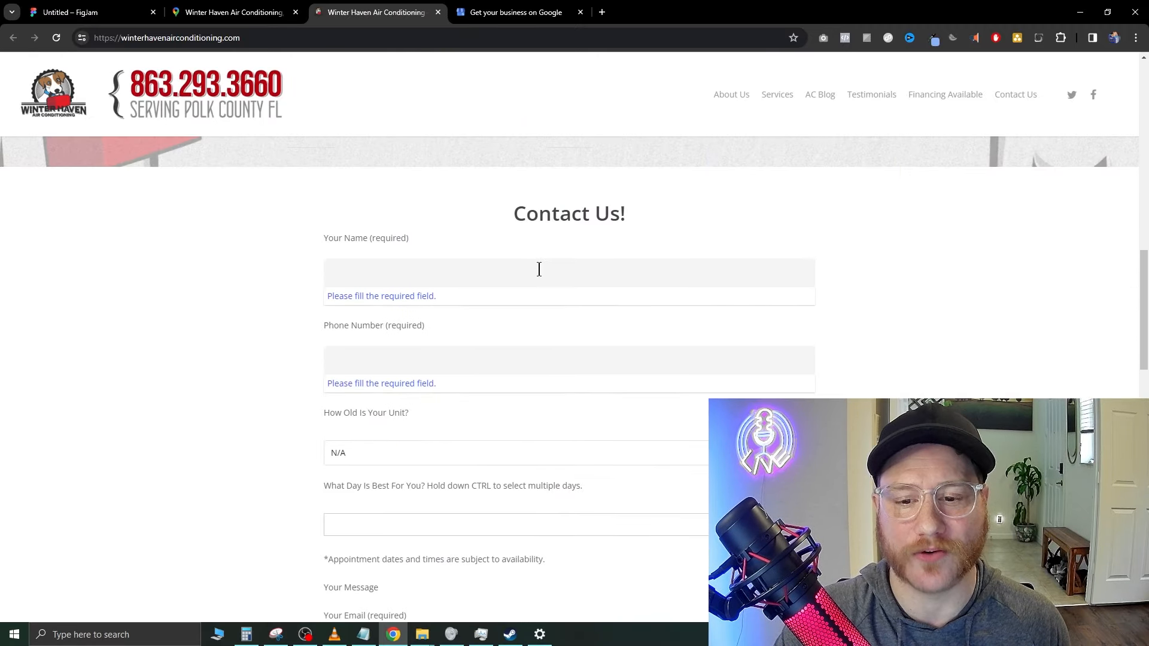
scroll(261, 318, "down", 10)
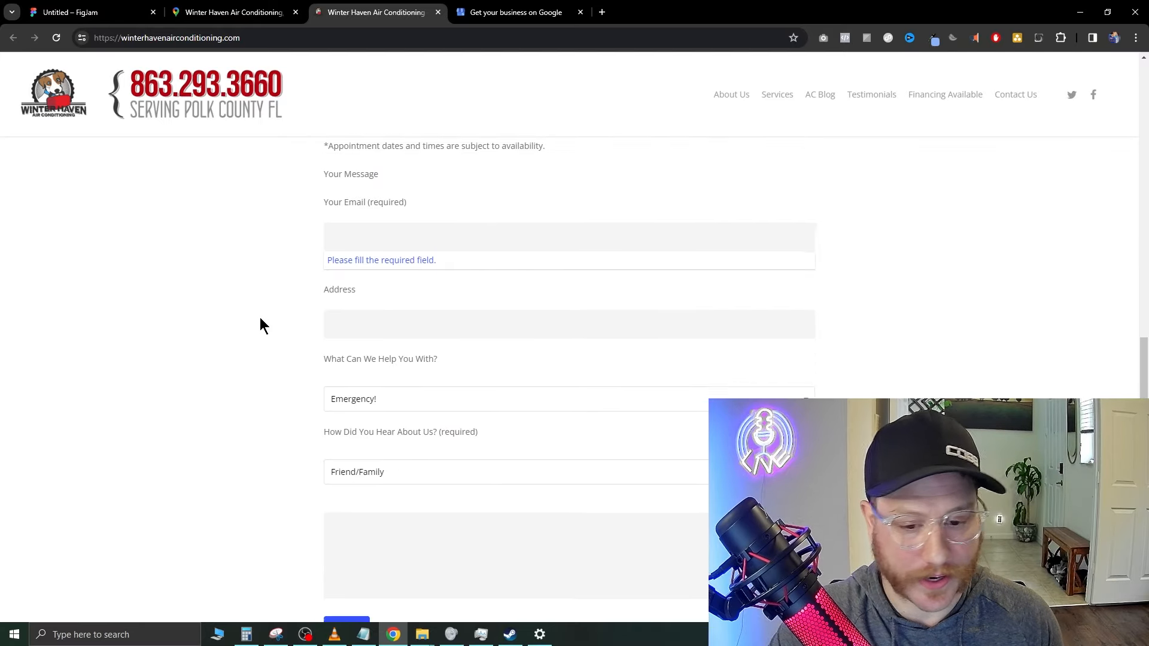
scroll(264, 327, "down", 3)
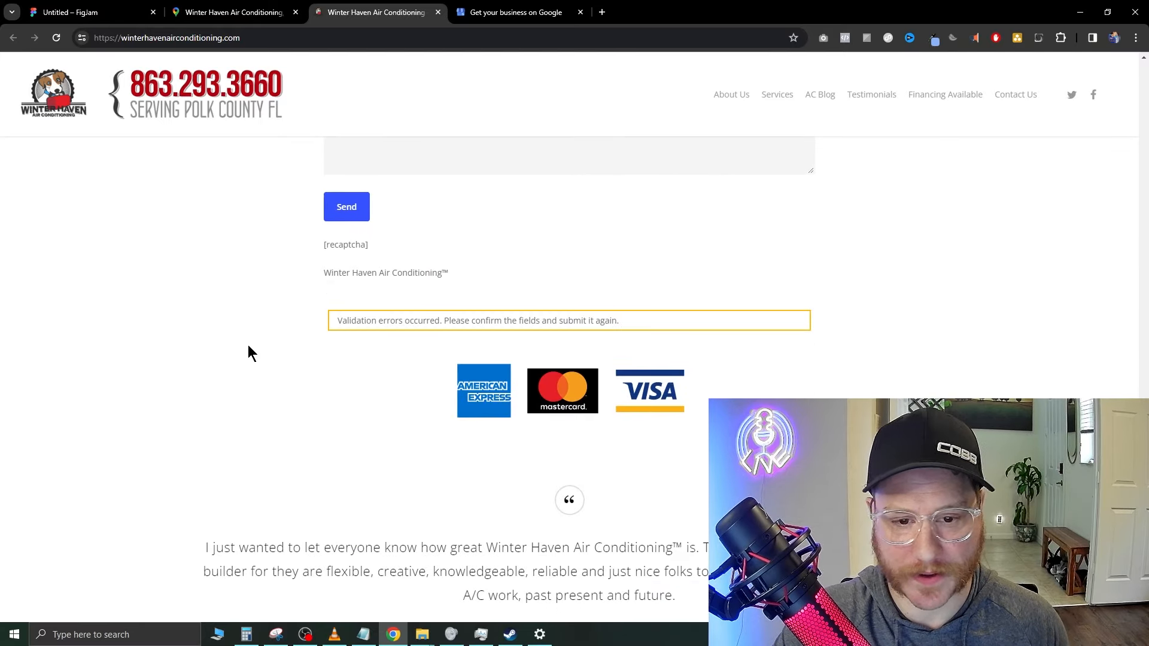
scroll(254, 347, "down", 5)
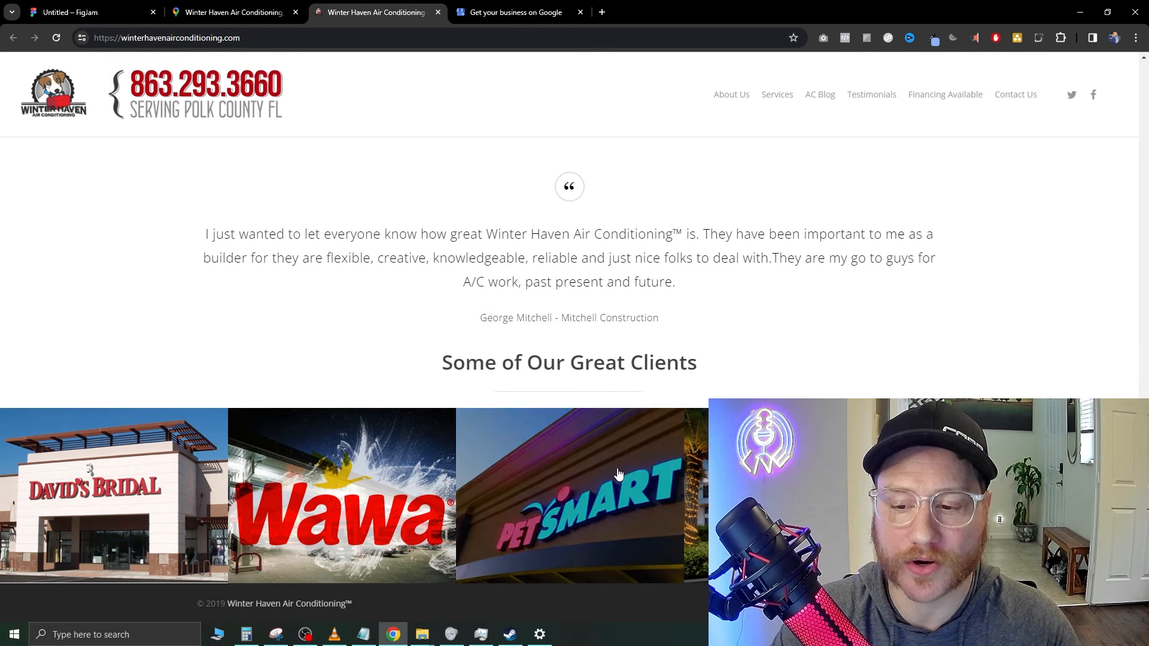
- Open the Financing Available page, view its No Money Down promotional image full size and return to the page
scroll(741, 307, "up", 7)
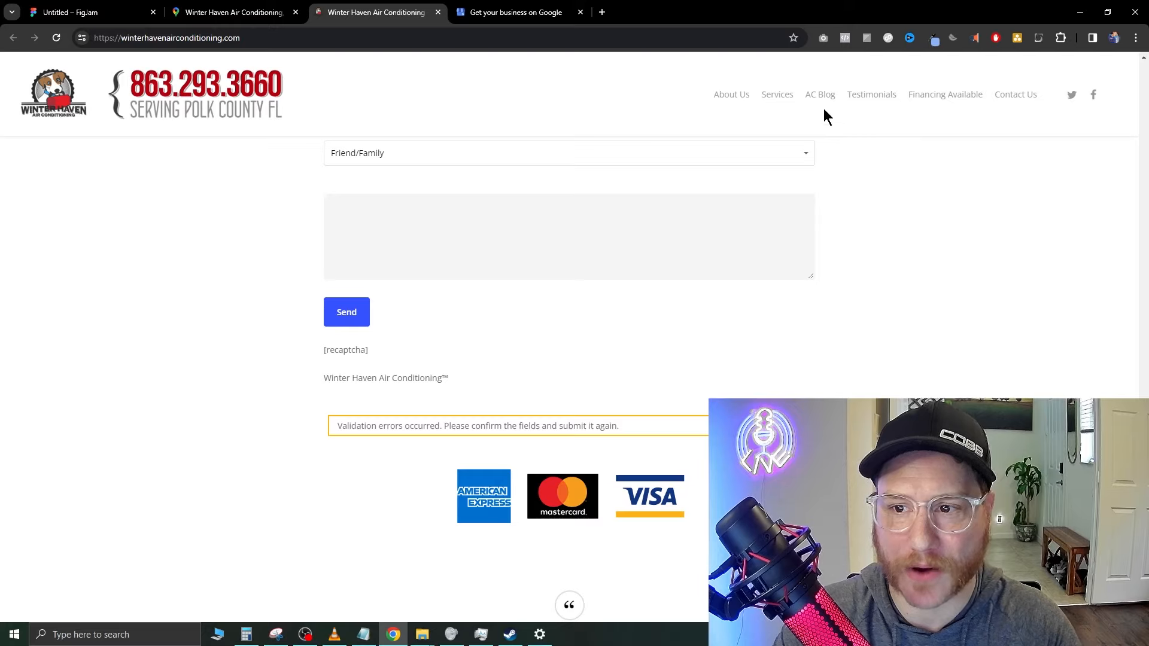
mouse_move(969, 99)
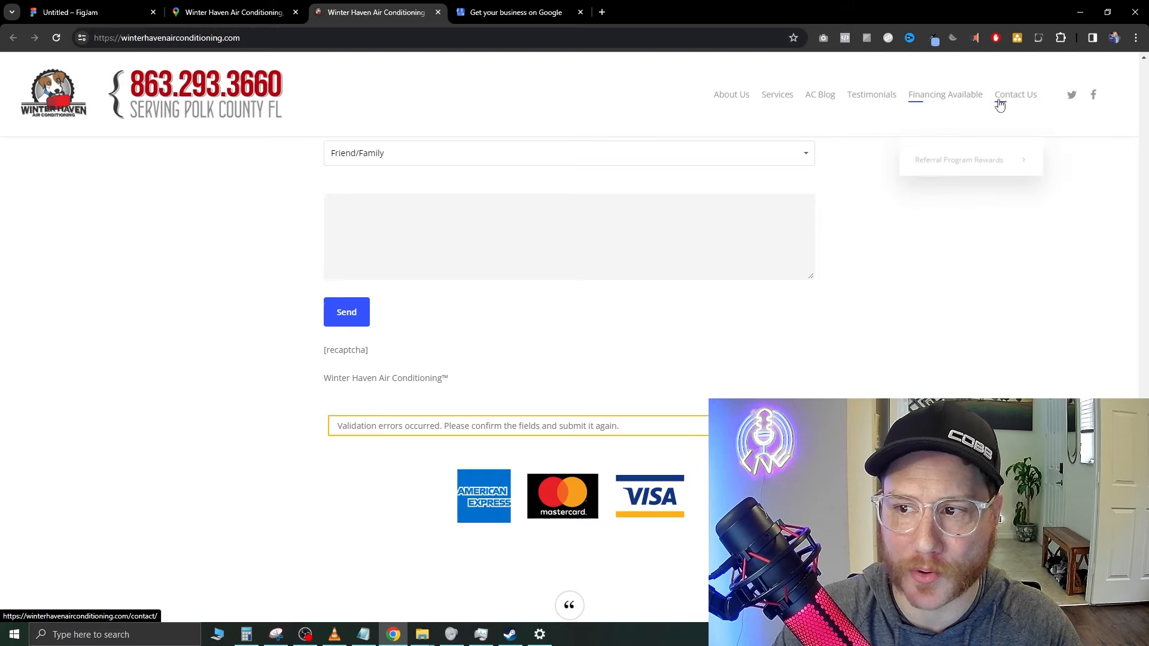
left_click(956, 96)
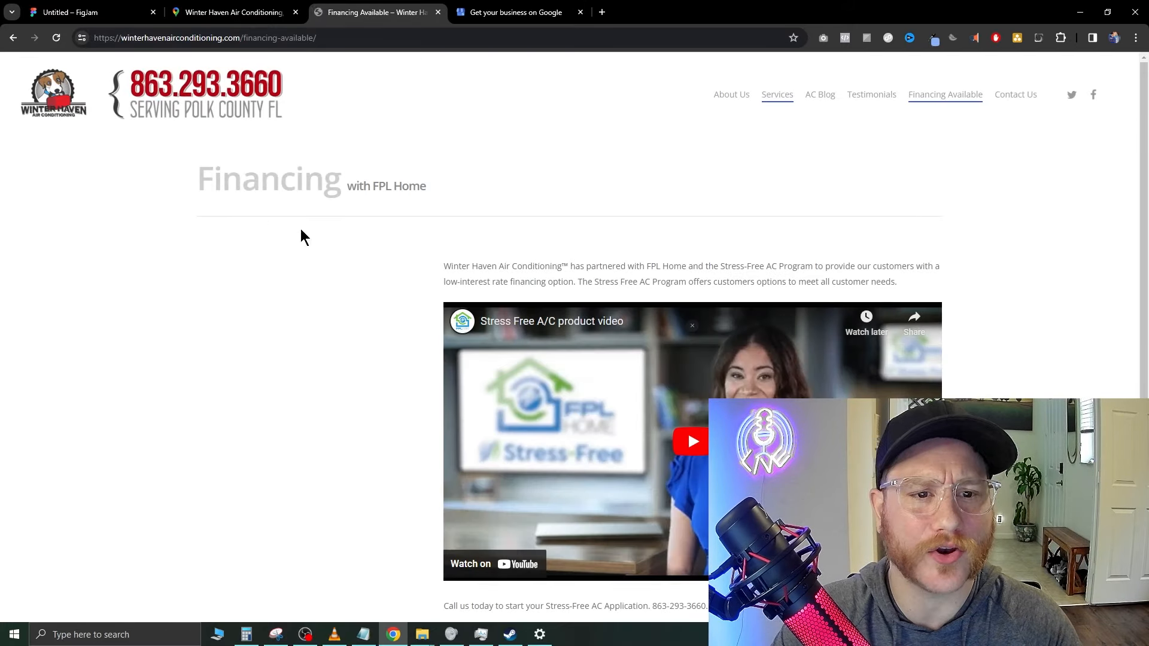
scroll(410, 392, "down", 2)
scroll(700, 473, "down", 1)
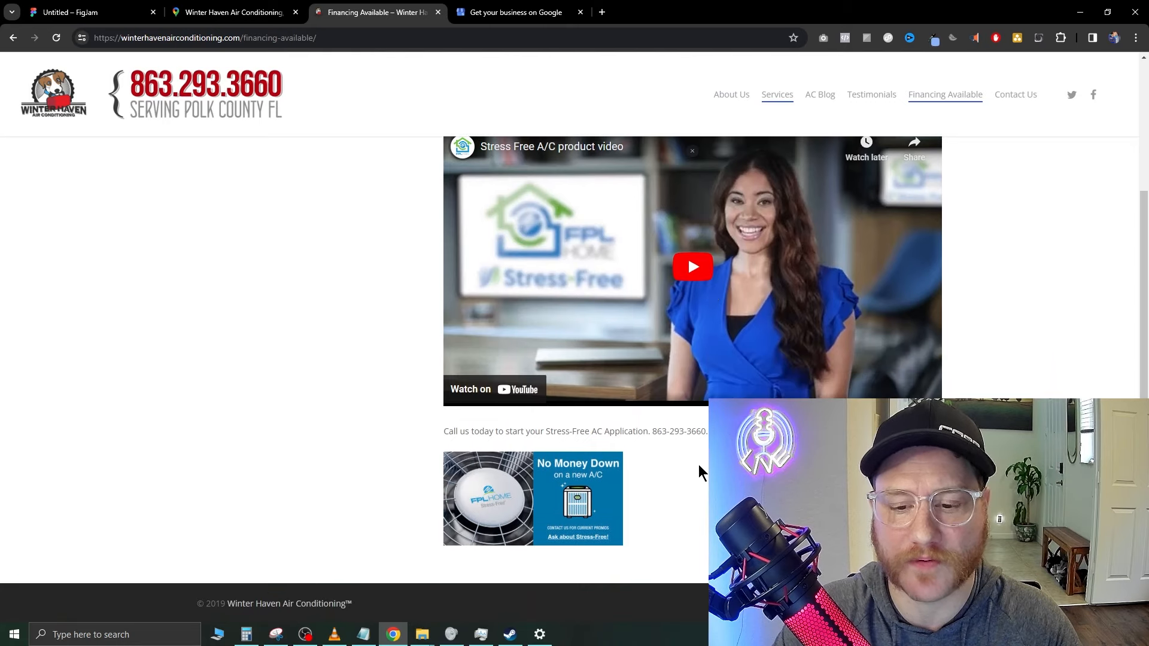
left_click(545, 510)
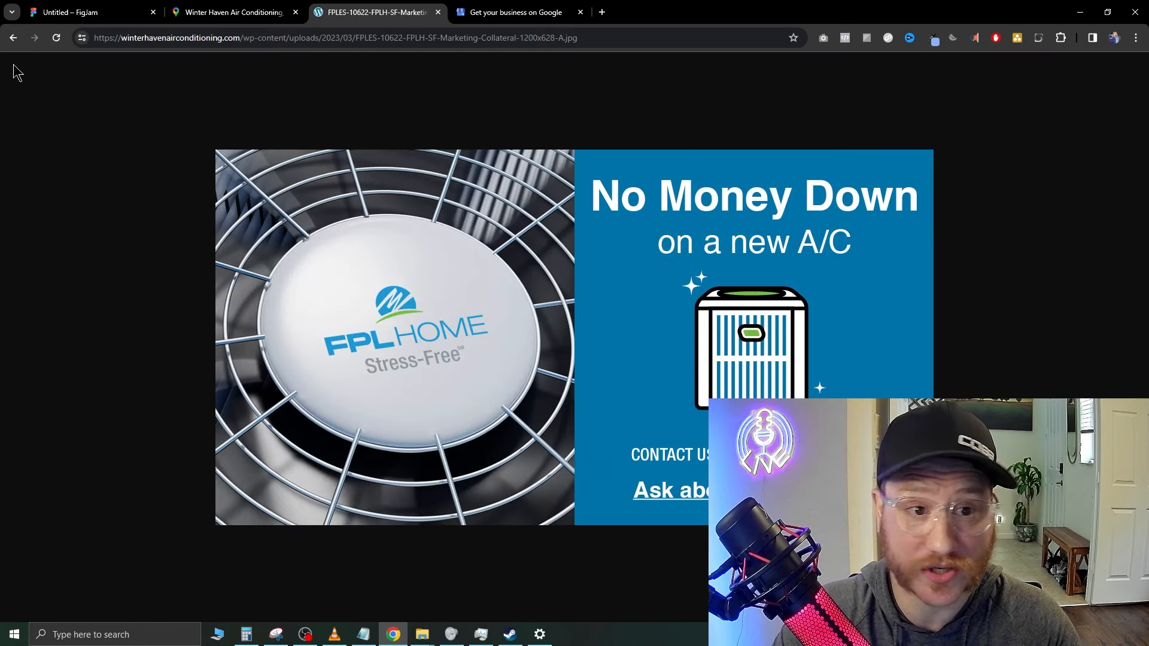
left_click(12, 38)
scroll(708, 259, "up", 3)
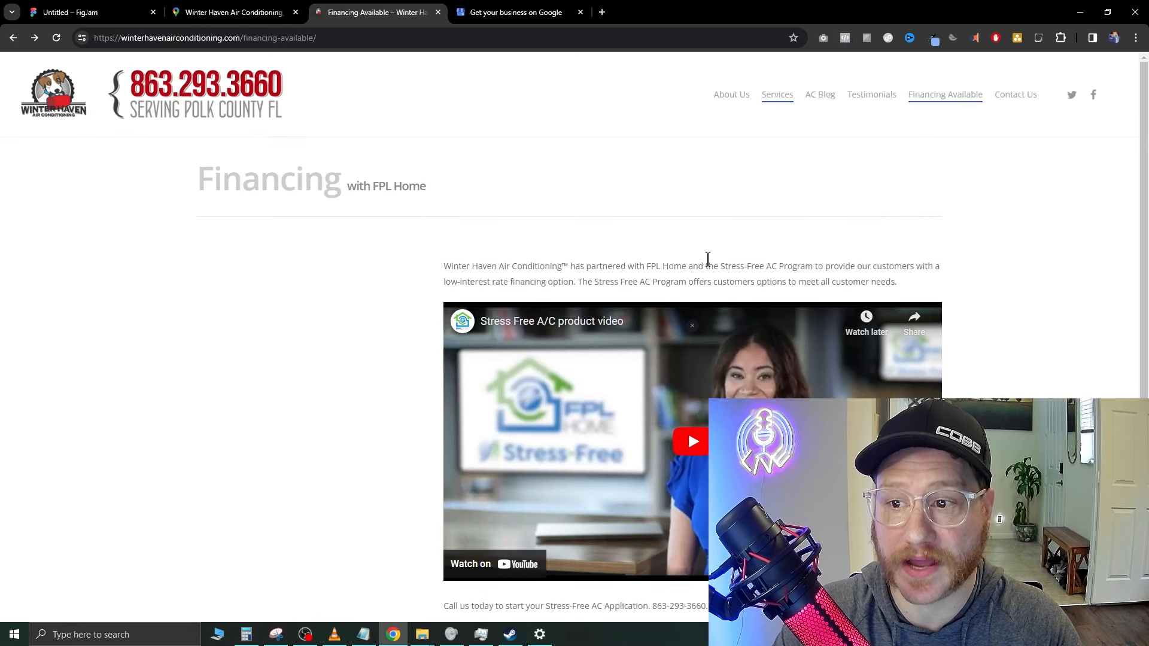
- Play a few seconds of the Stress Free A/C product video on the financing page and pause it
left_click(687, 442)
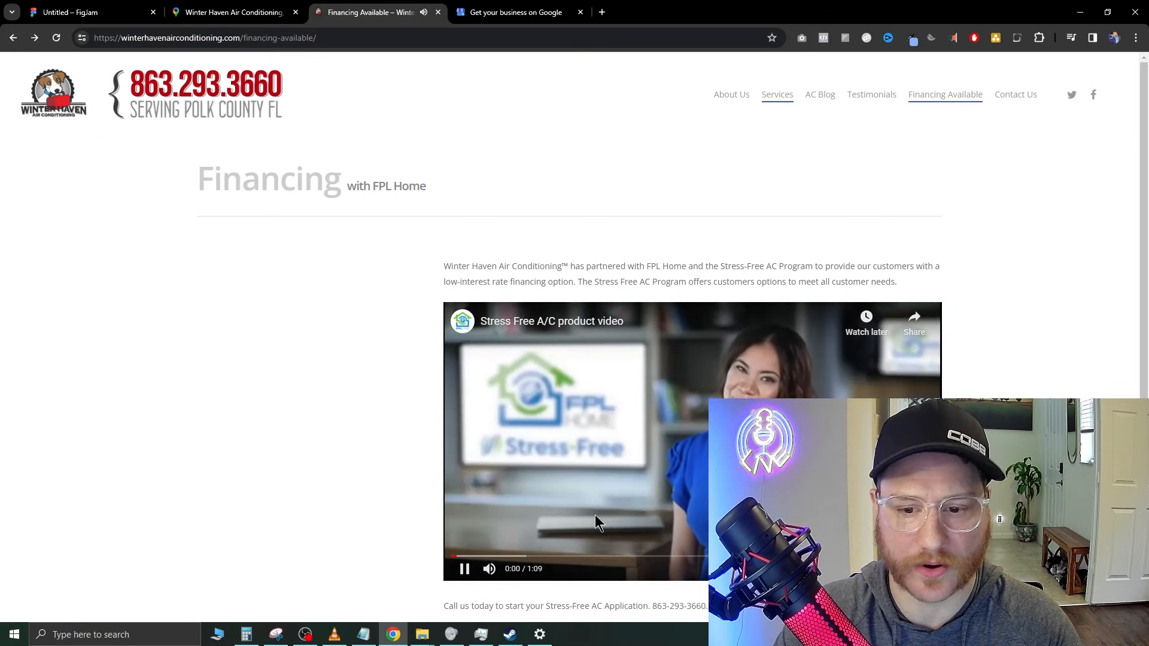
left_click(466, 570)
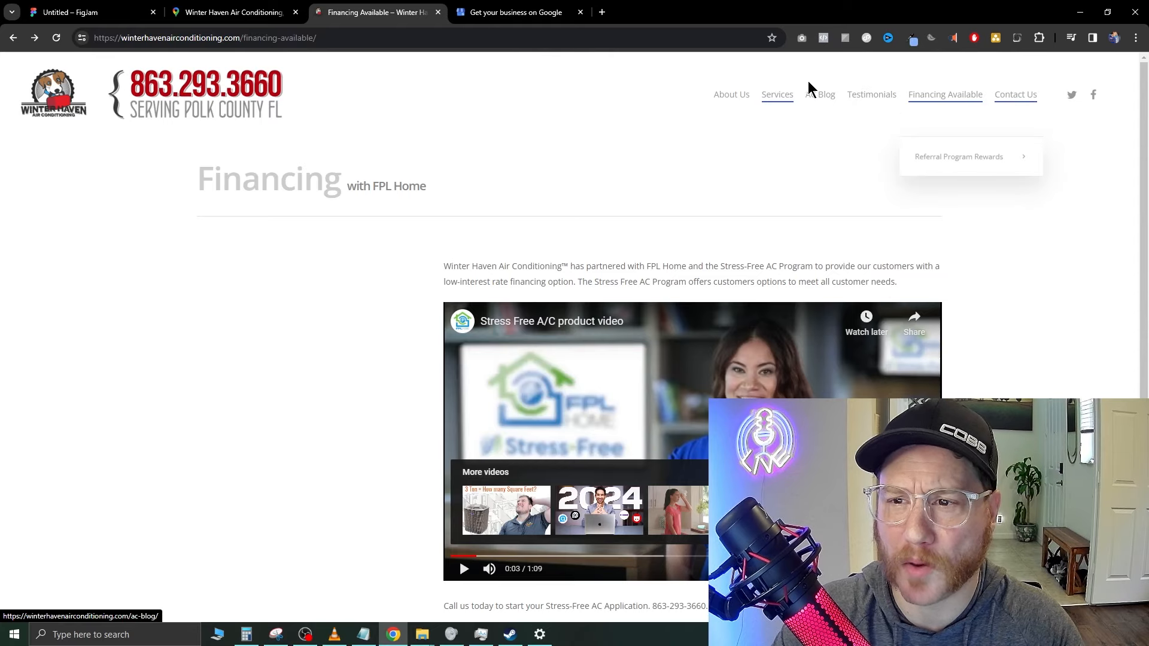
- Open the AC Blog and highlight the newest post's date and the copyright year in the page footer
left_click(821, 97)
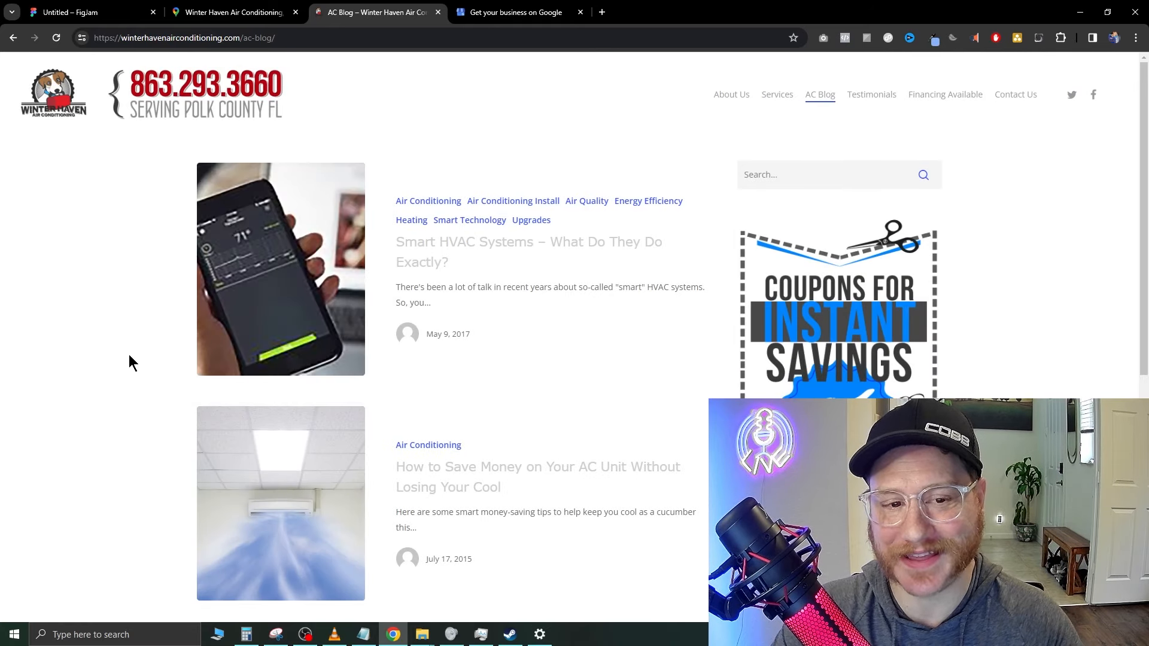
left_click_drag(473, 337, 402, 339)
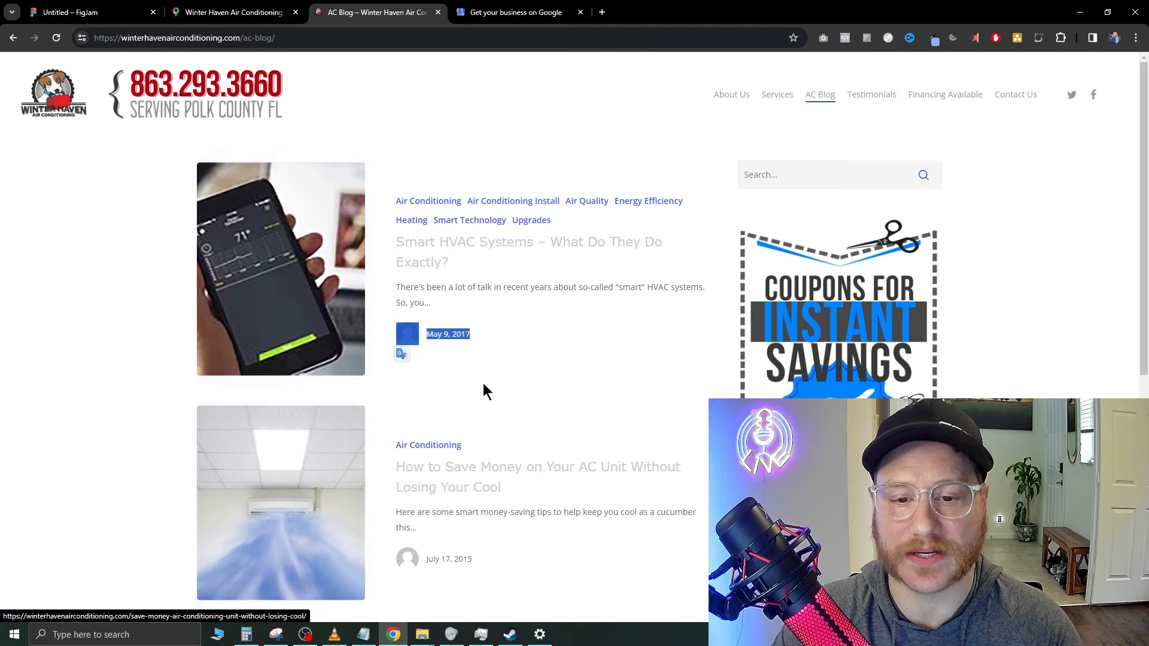
scroll(136, 282, "down", 7)
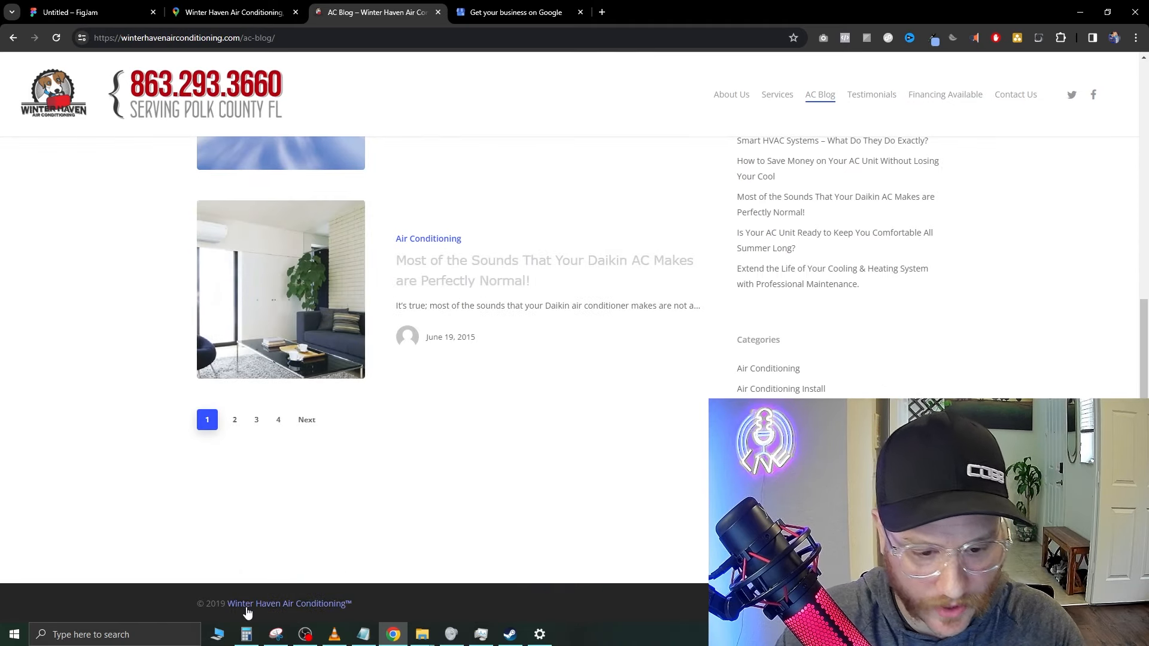
left_click_drag(197, 603, 228, 605)
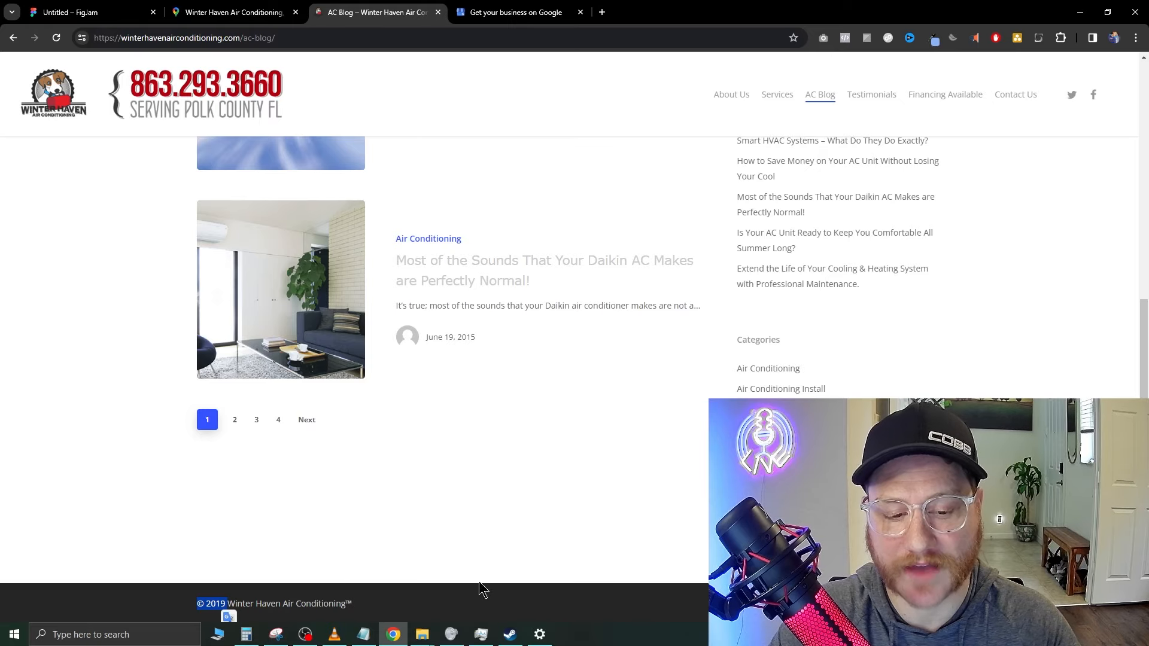
scroll(546, 554, "up", 8)
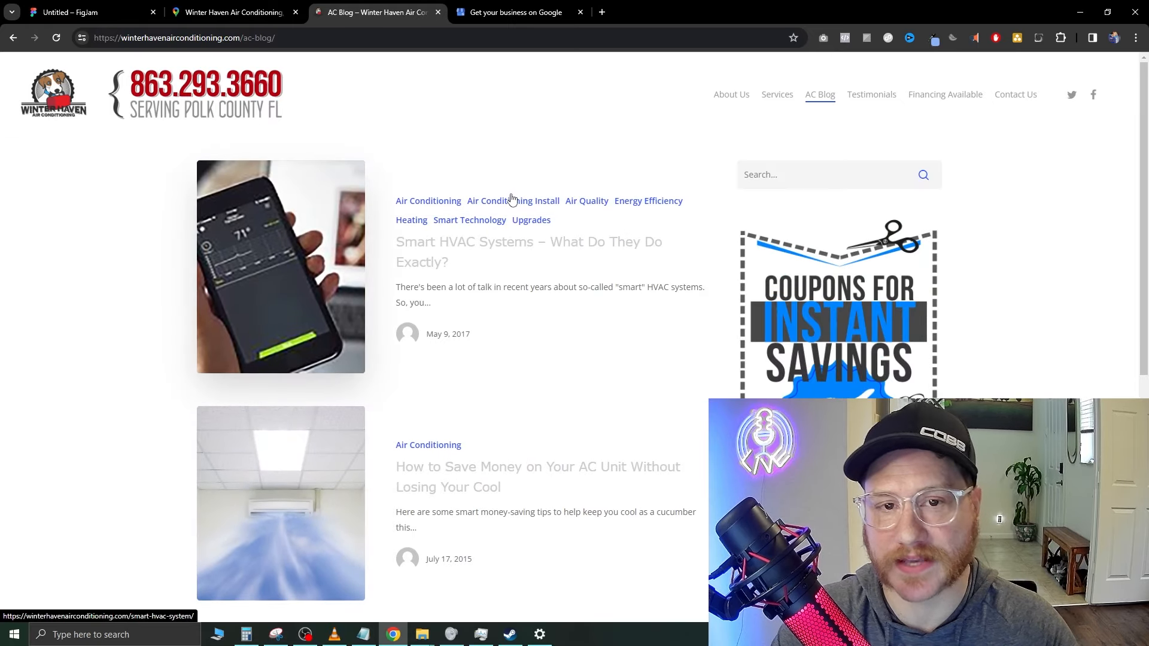
scroll(431, 257, "down", 6)
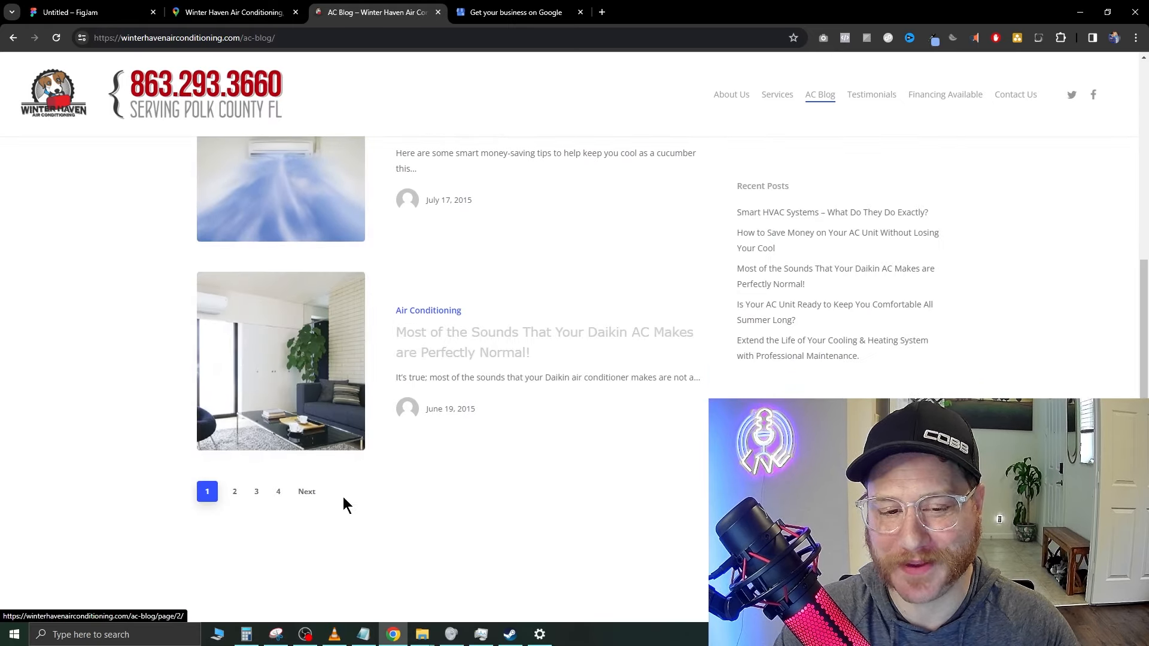
- Check the older AC Blog posts and their dates on pages 2 and 3
left_click(235, 492)
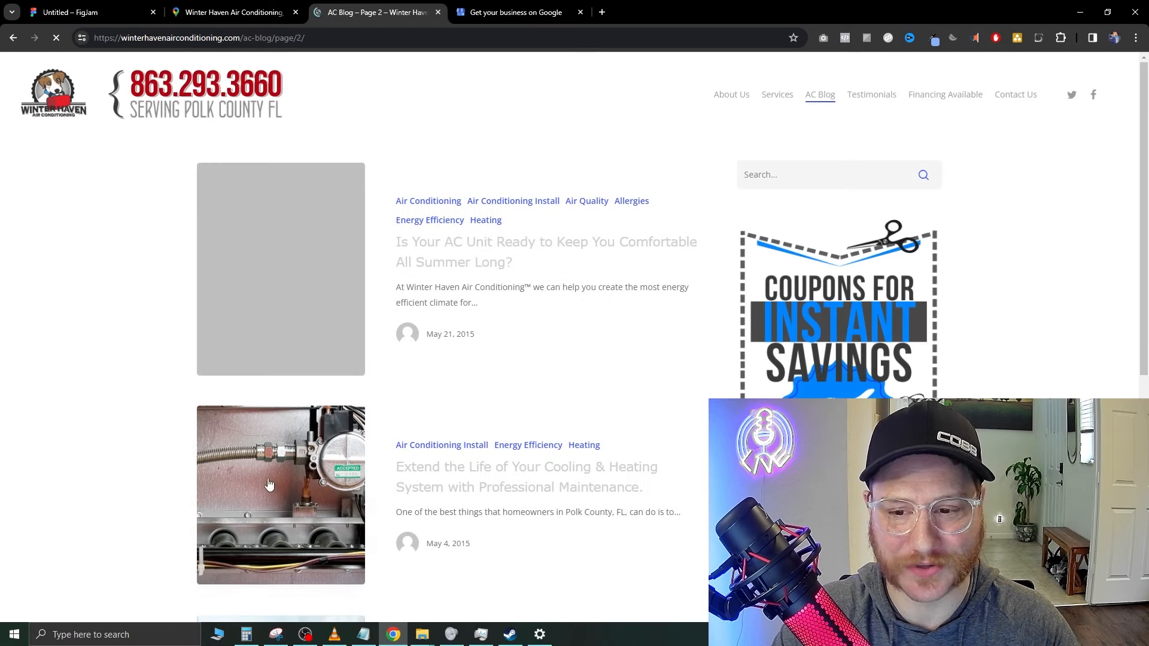
scroll(178, 414, "down", 2)
scroll(186, 407, "down", 5)
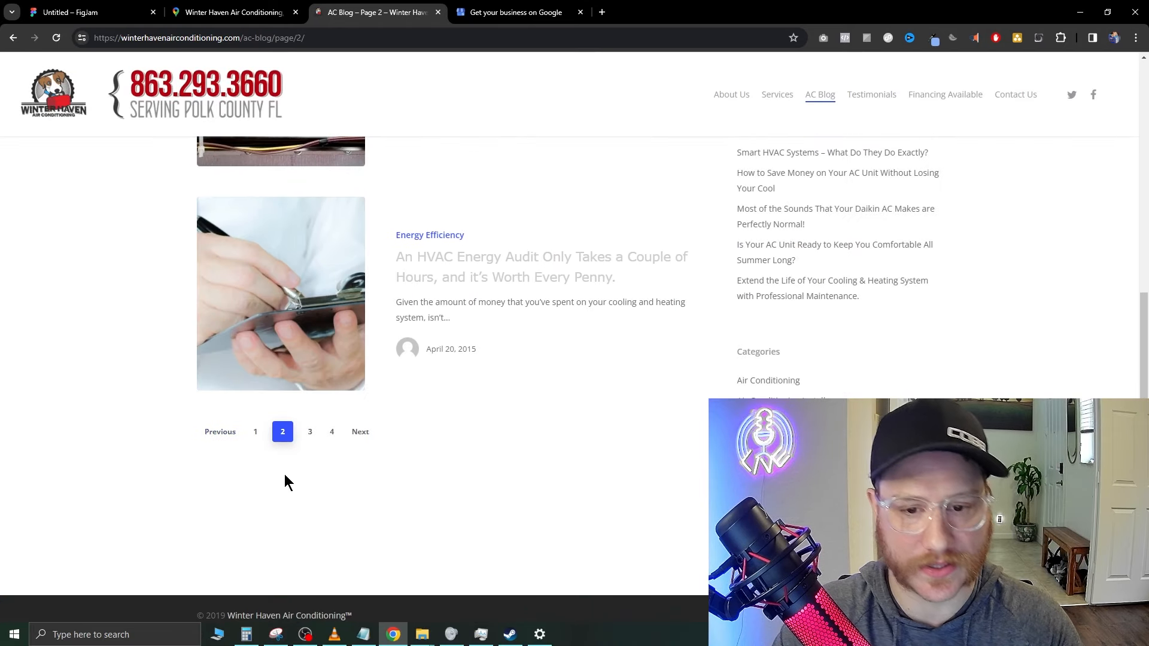
left_click(308, 434)
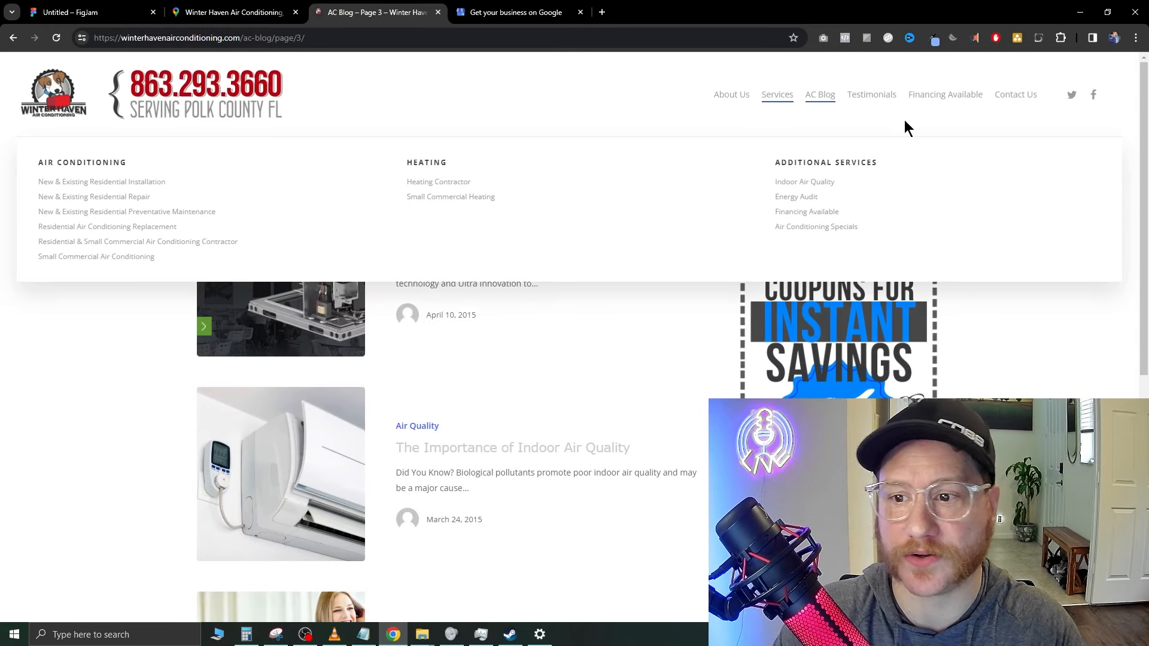
- Open the About Us page, and reopen the company's website from its Google Maps listing
left_click(731, 94)
left_click(249, 9)
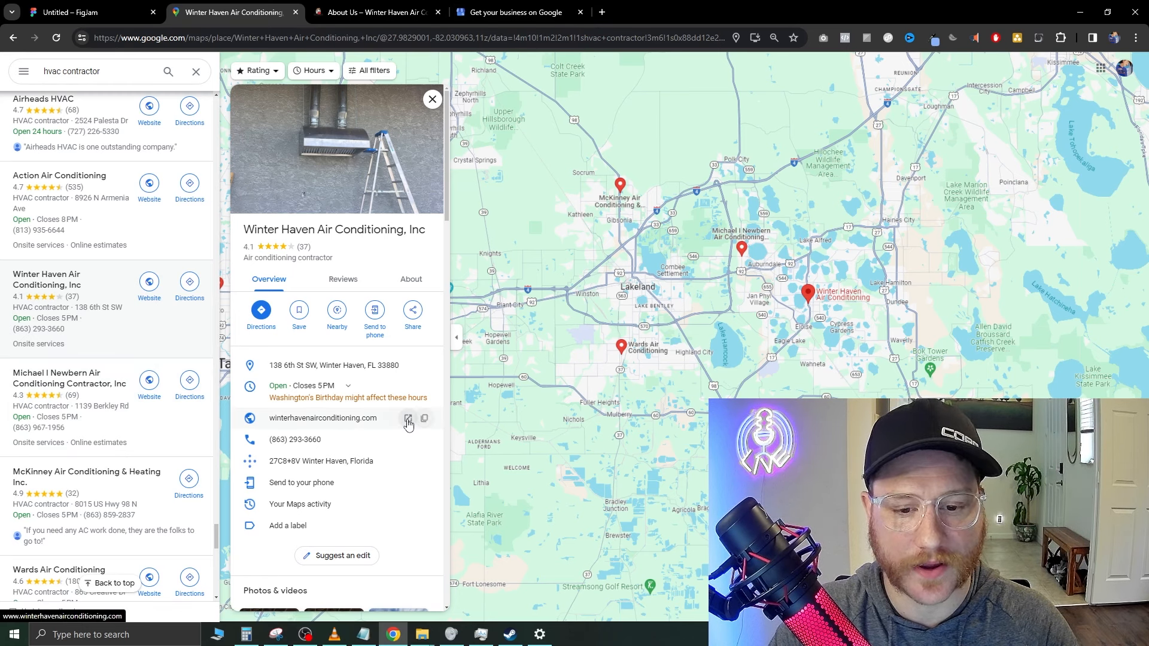
left_click(407, 424)
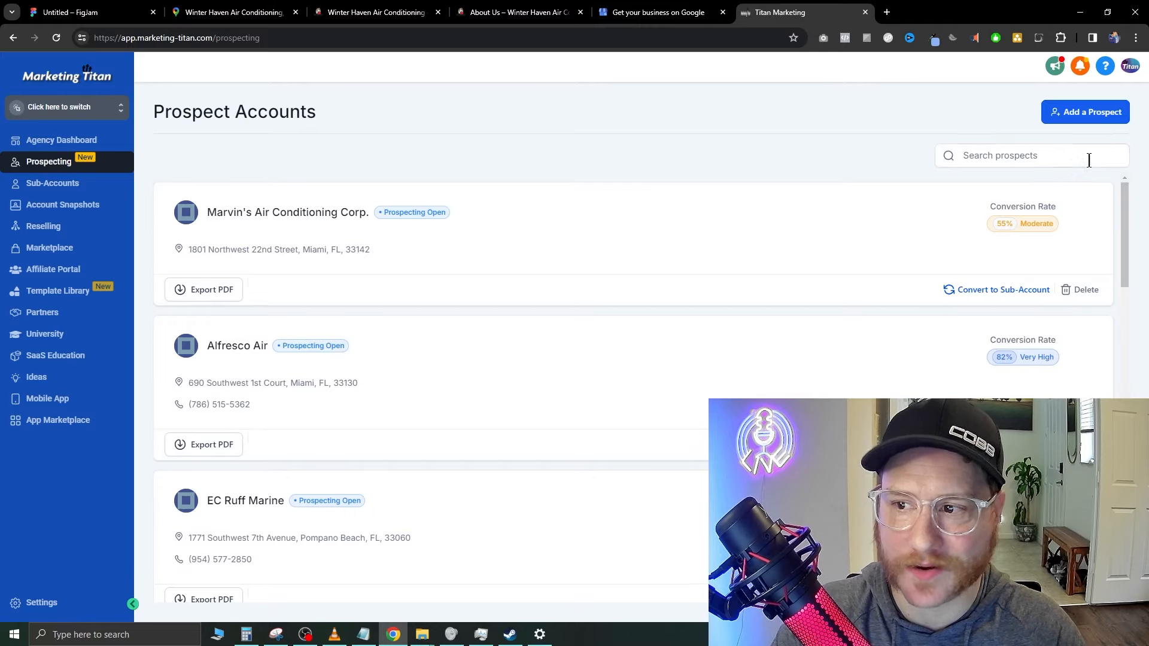
- In Marketing Titan, add a prospect by searching for winterhavenairconditioning, pick Winter Haven Air Conditioning, Inc and save it
left_click(1081, 114)
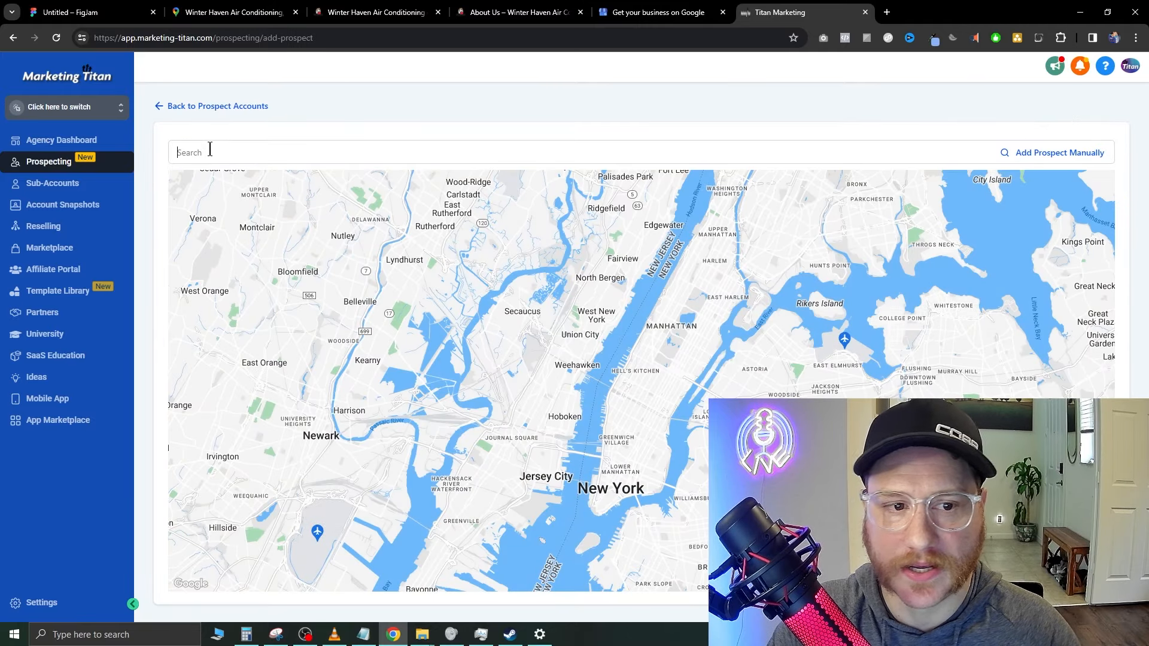
type("https://winterhavenairconditioning.com/")
key("Return")
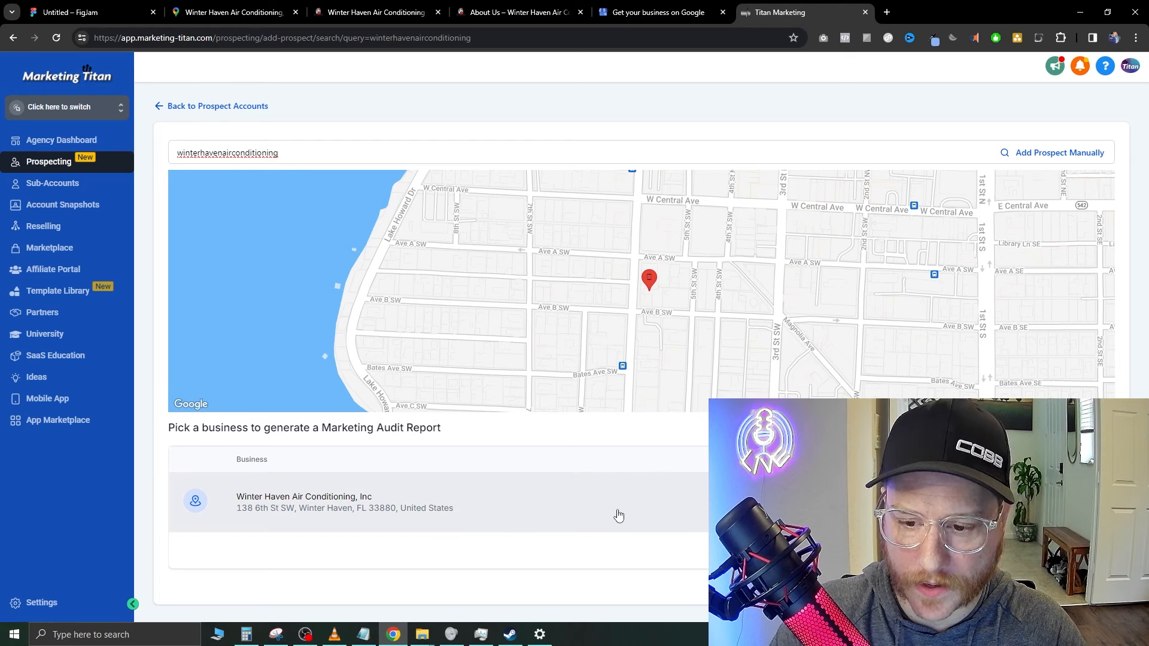
left_click(453, 526)
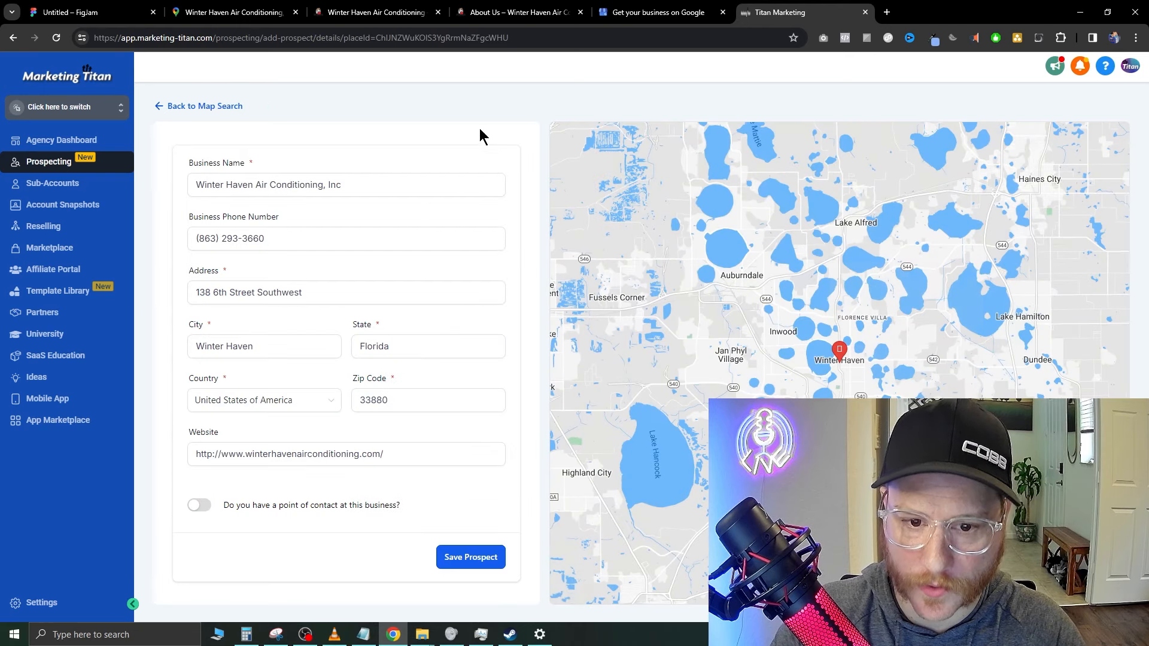
left_click(463, 566)
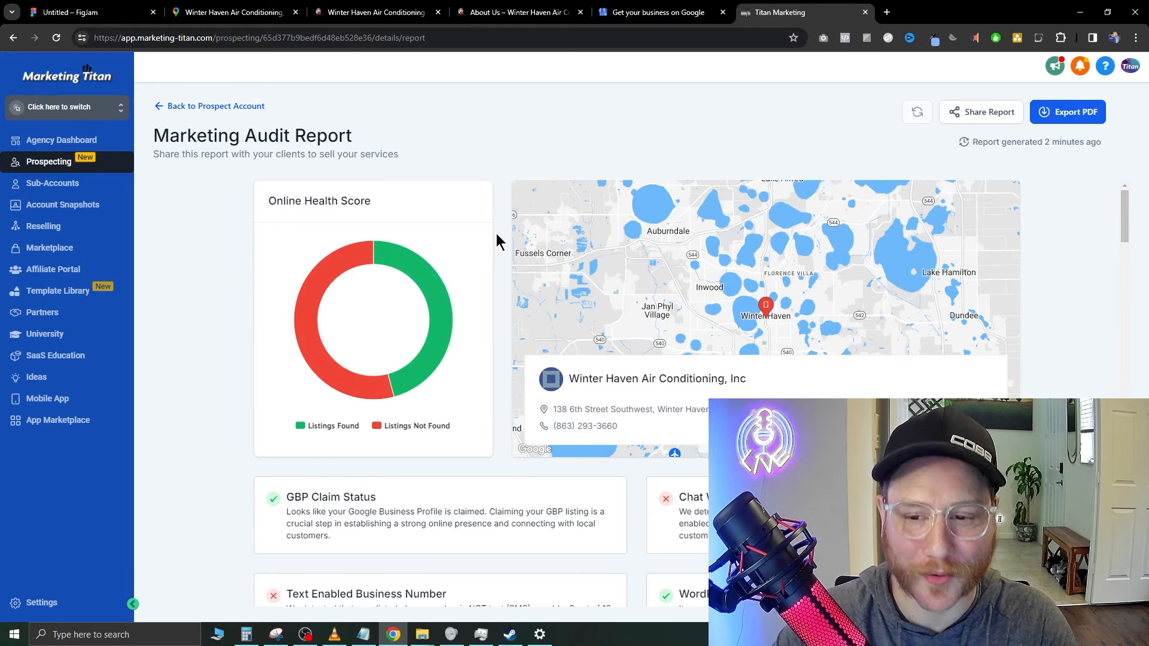
- Examine the Marketing Audit Report's Online Health Score and status cards, and highlight the Text Enabled Business Number heading
mouse_move(435, 287)
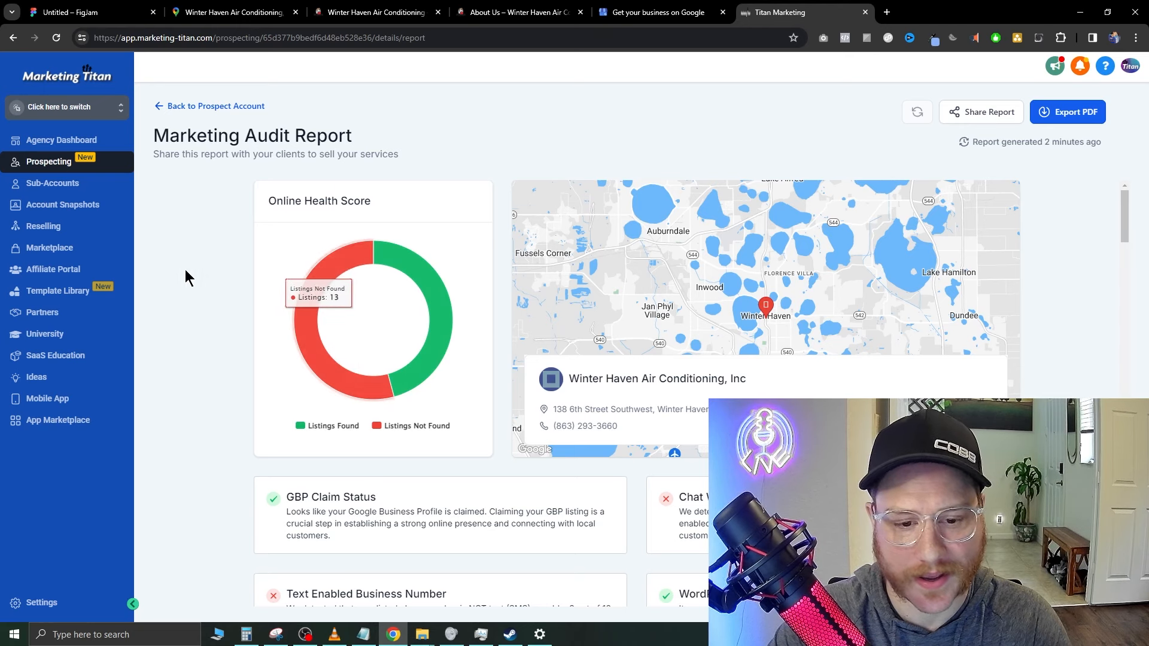
scroll(216, 276, "down", 1)
scroll(215, 277, "down", 2)
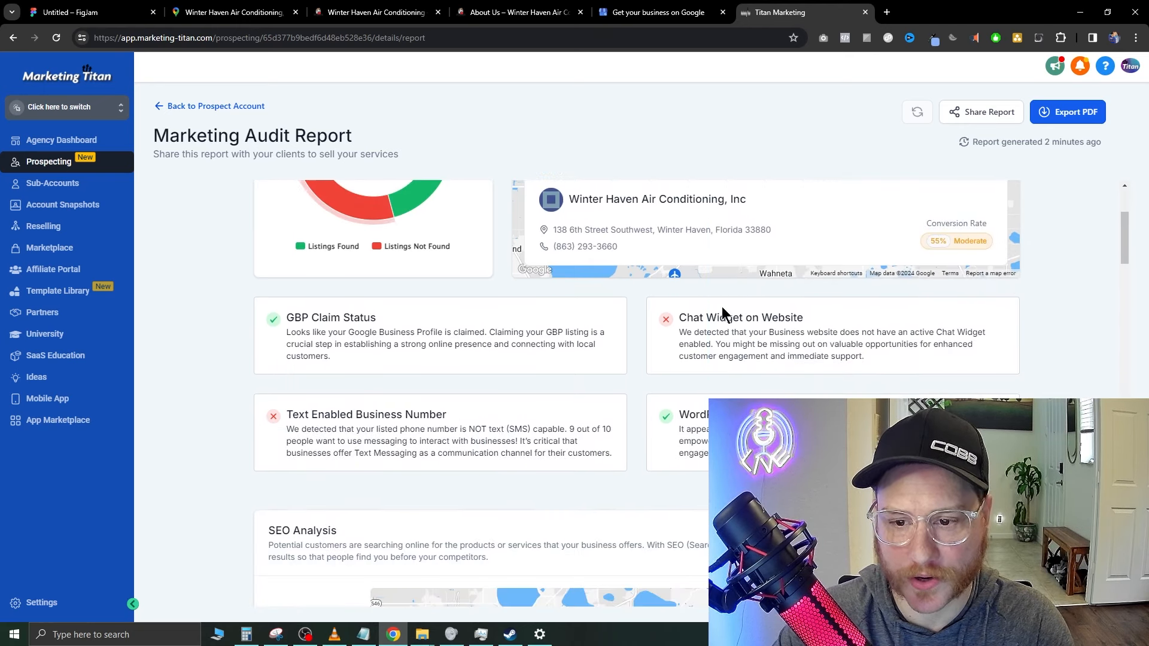
scroll(558, 449, "up", 3)
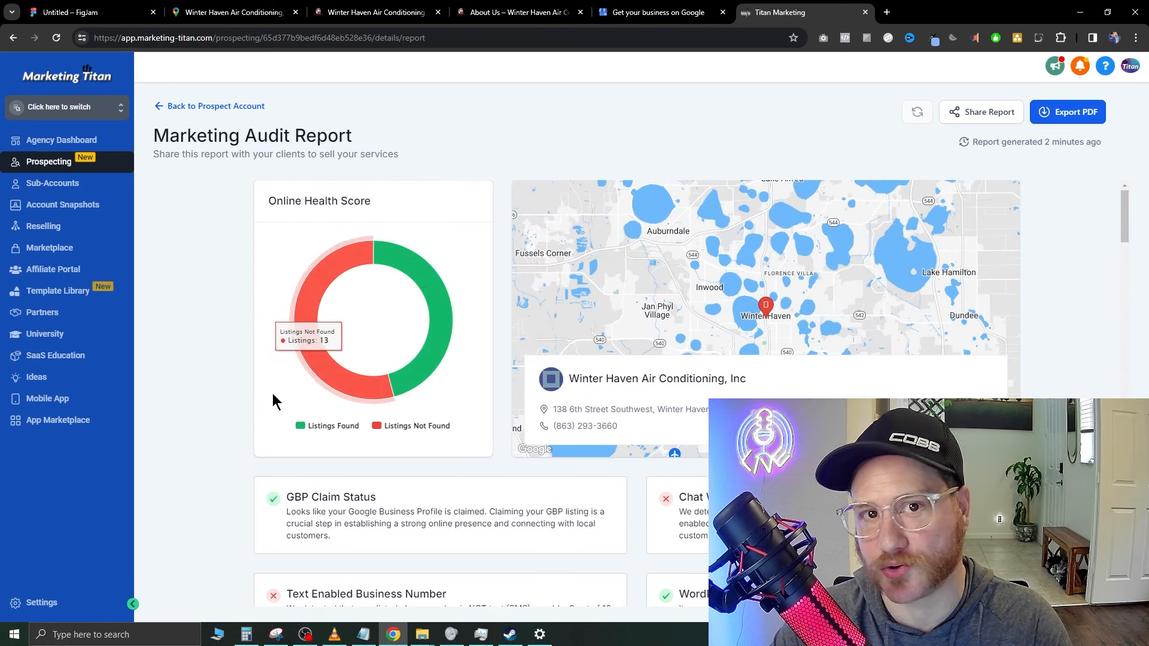
scroll(272, 394, "down", 2)
left_click_drag(287, 474, 526, 479)
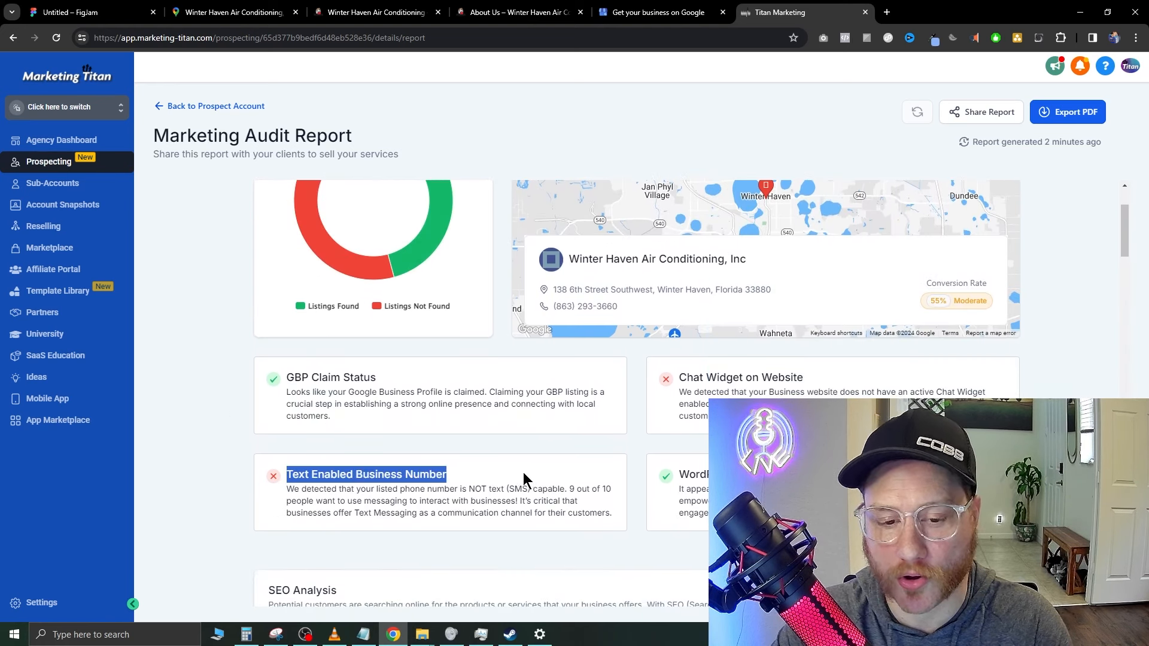
- Examine the Text Enabled Business Number and Review Replies cards in the audit report, highlighting their headings
left_click_drag(169, 441, 462, 362)
left_click(484, 544)
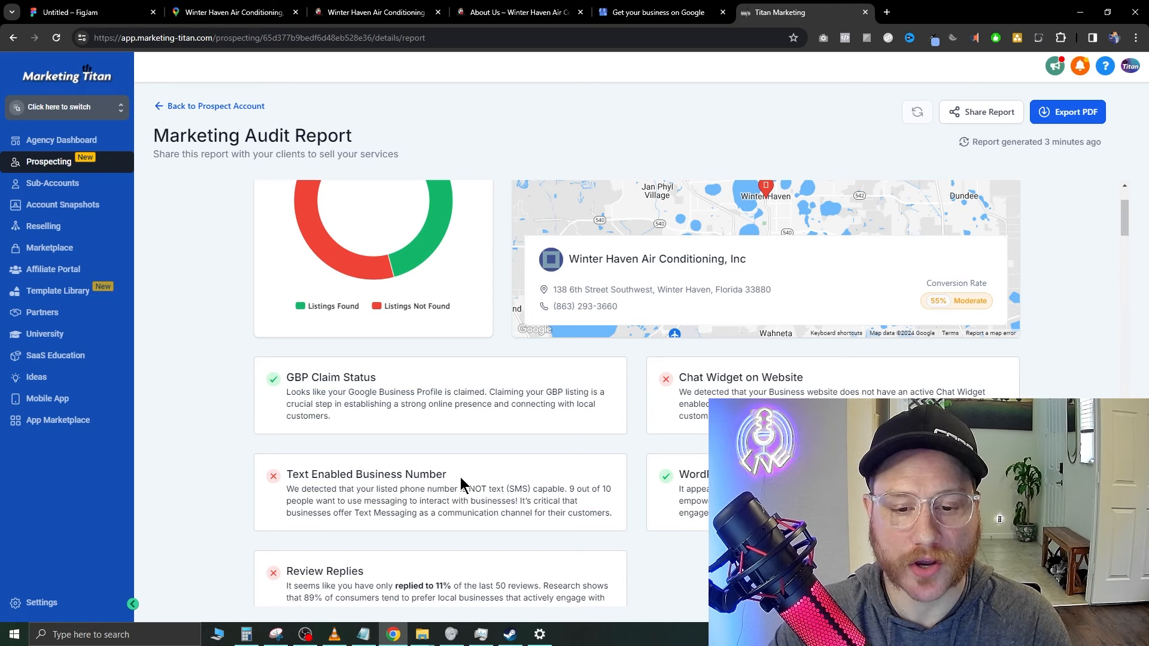
left_click_drag(461, 477, 271, 476)
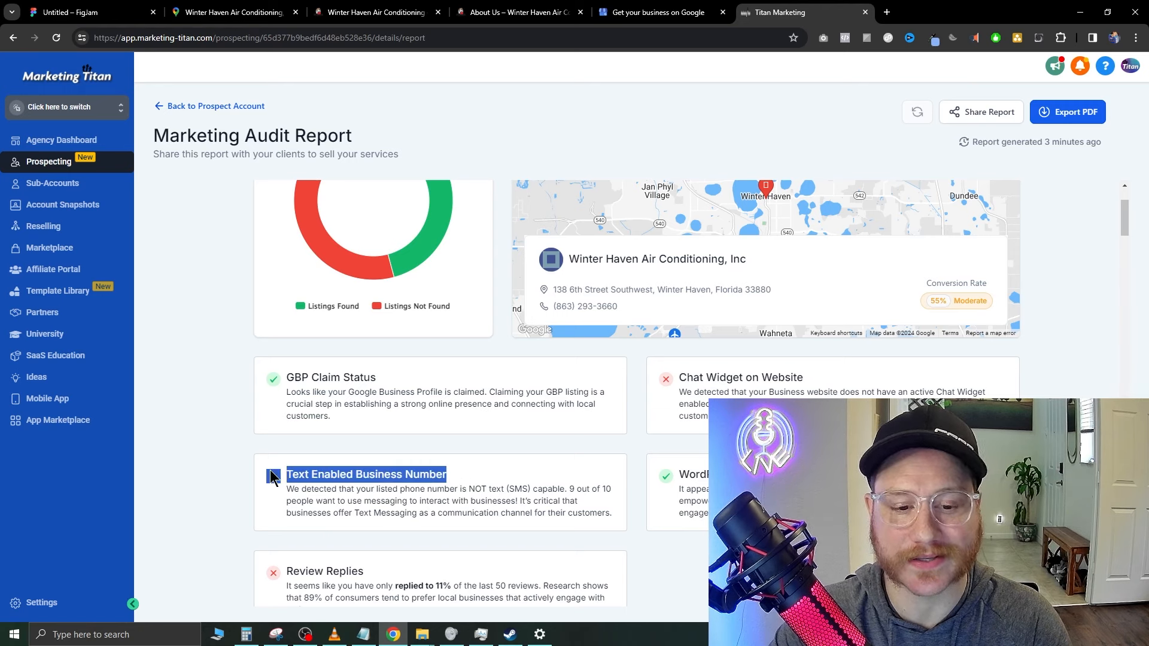
left_click(248, 390)
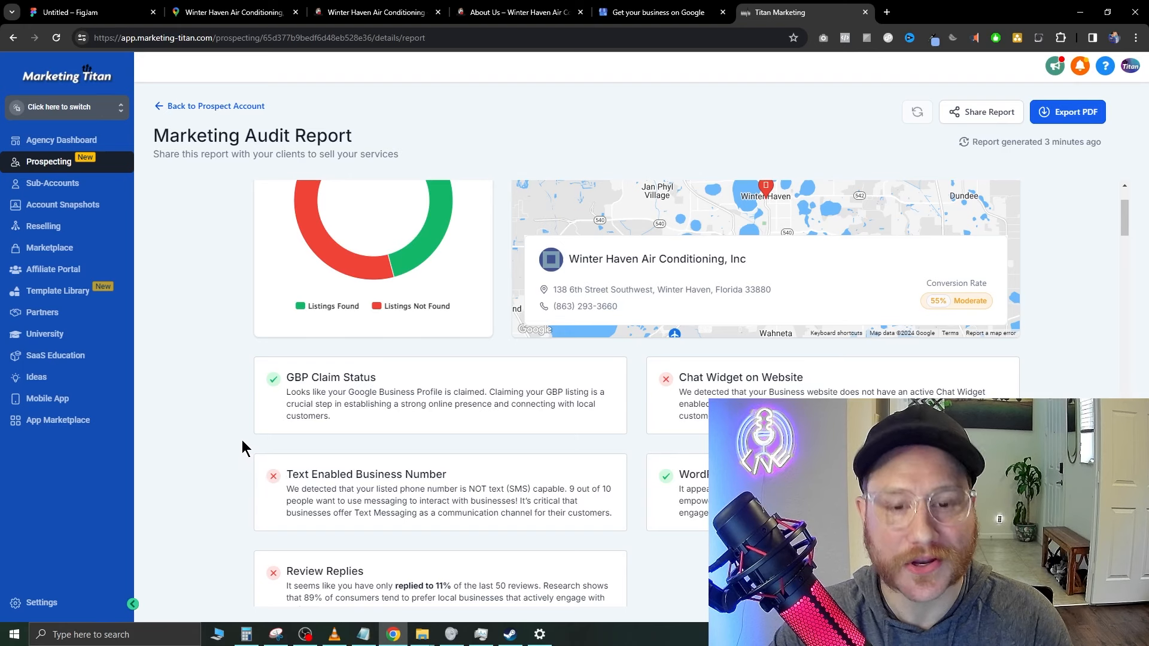
scroll(242, 441, "down", 1)
triple_click(287, 414)
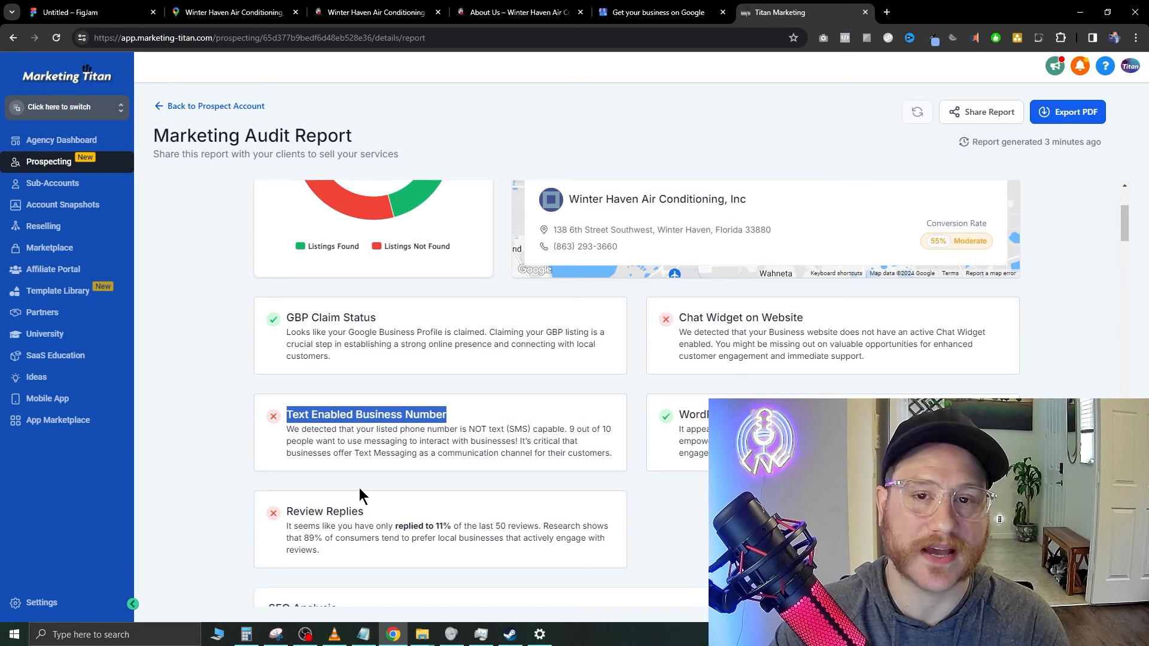
scroll(239, 413, "down", 2)
triple_click(382, 393)
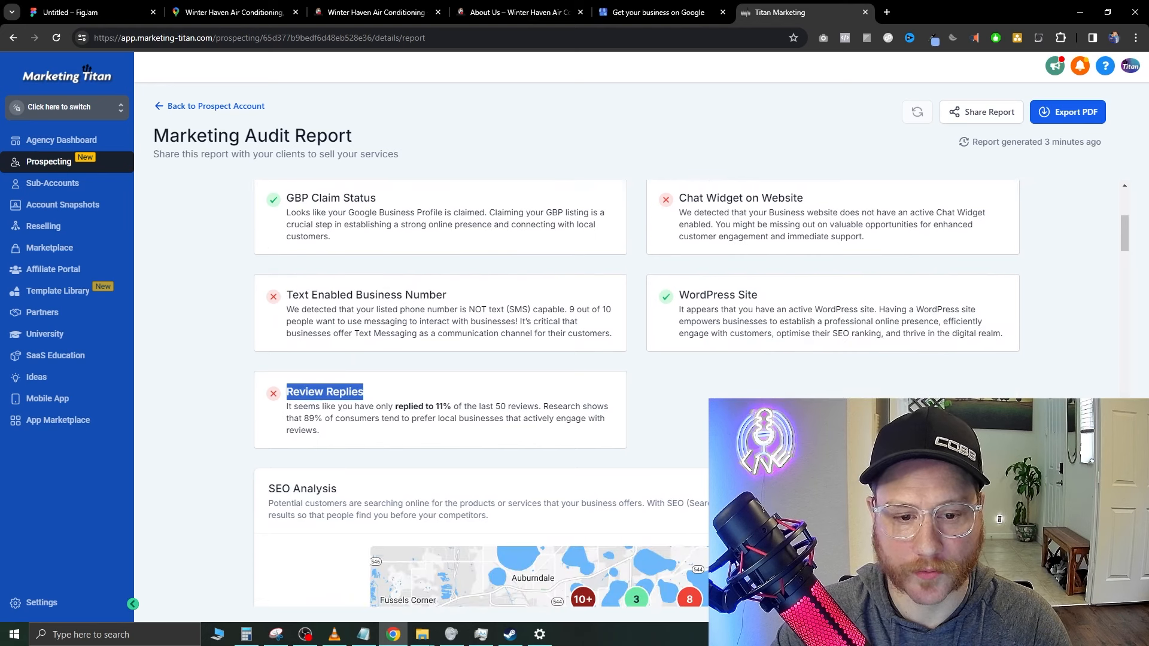
left_click(685, 424)
- Check the Chat Widget on Website, GBP Claim Status and WordPress Site cards, highlighting each heading, and return to the Online Health Score
scroll(721, 357, "up", 1)
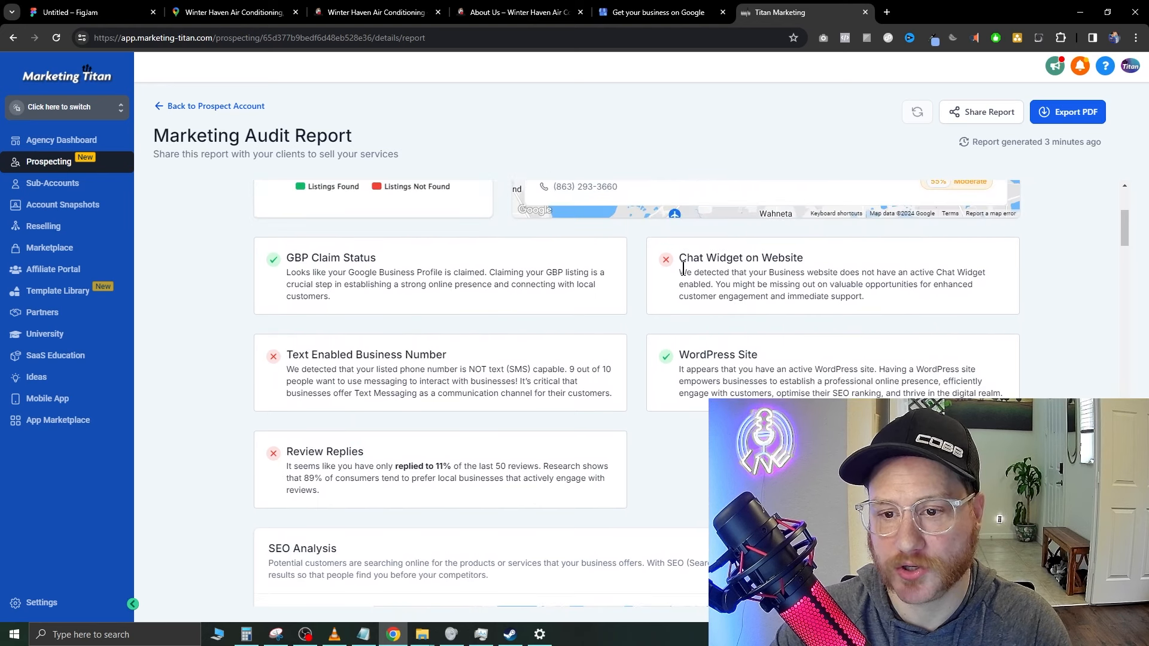
left_click_drag(675, 259, 860, 267)
left_click(838, 443)
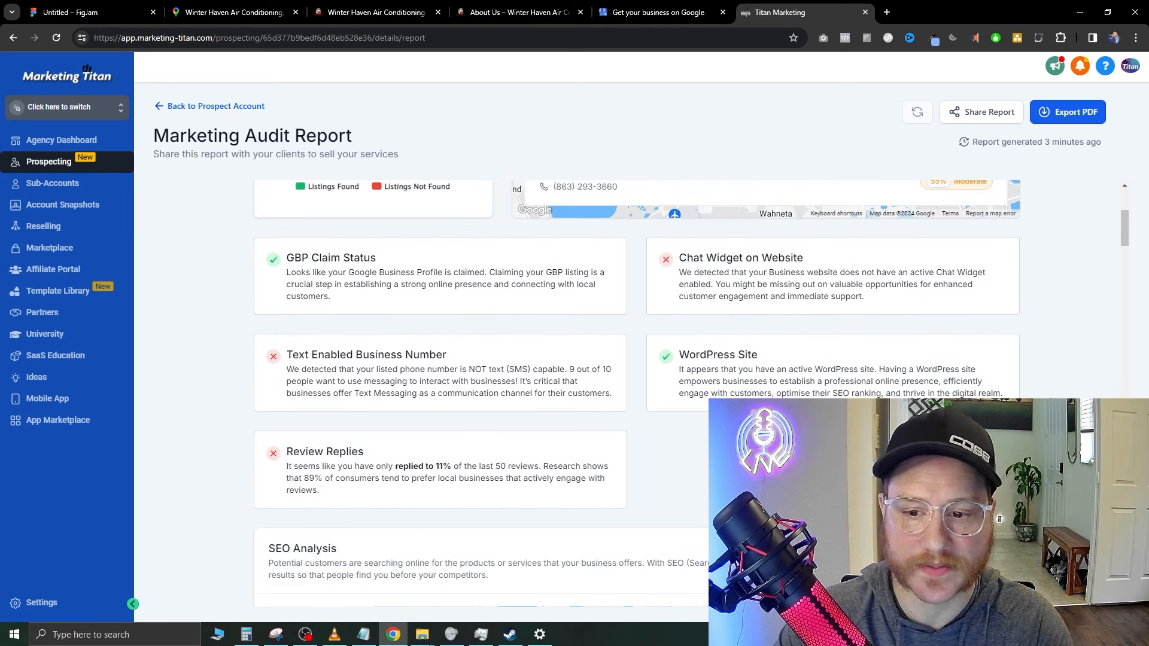
scroll(605, 497, "up", 3)
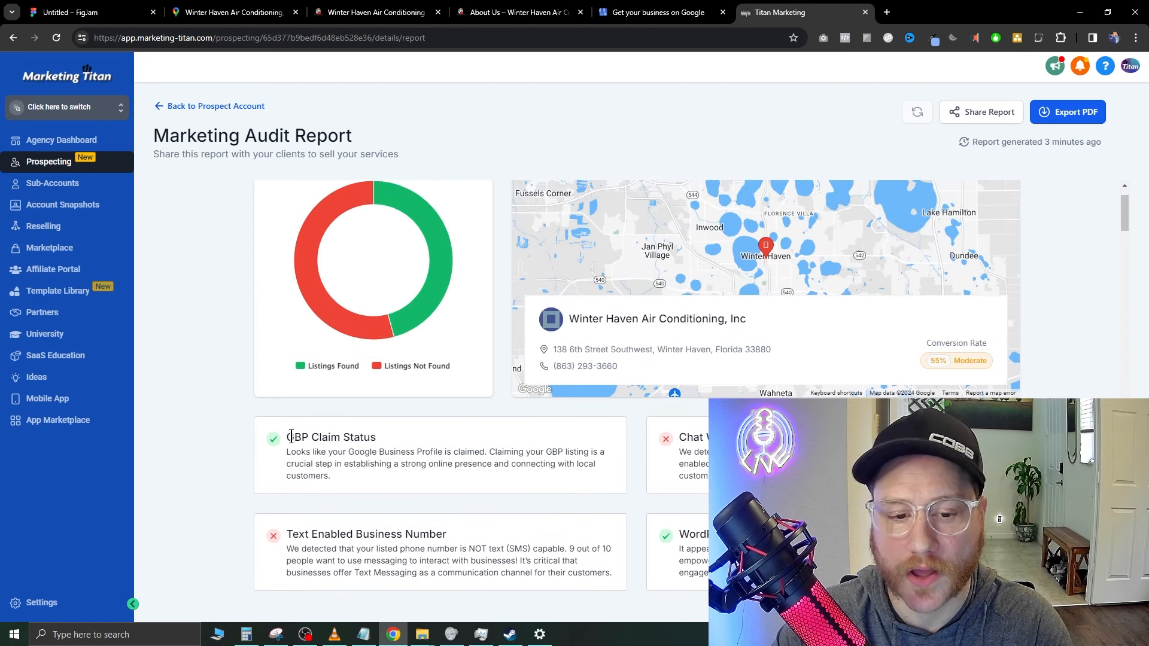
left_click_drag(269, 438, 375, 440)
left_click(666, 533)
scroll(666, 533, "down", 3)
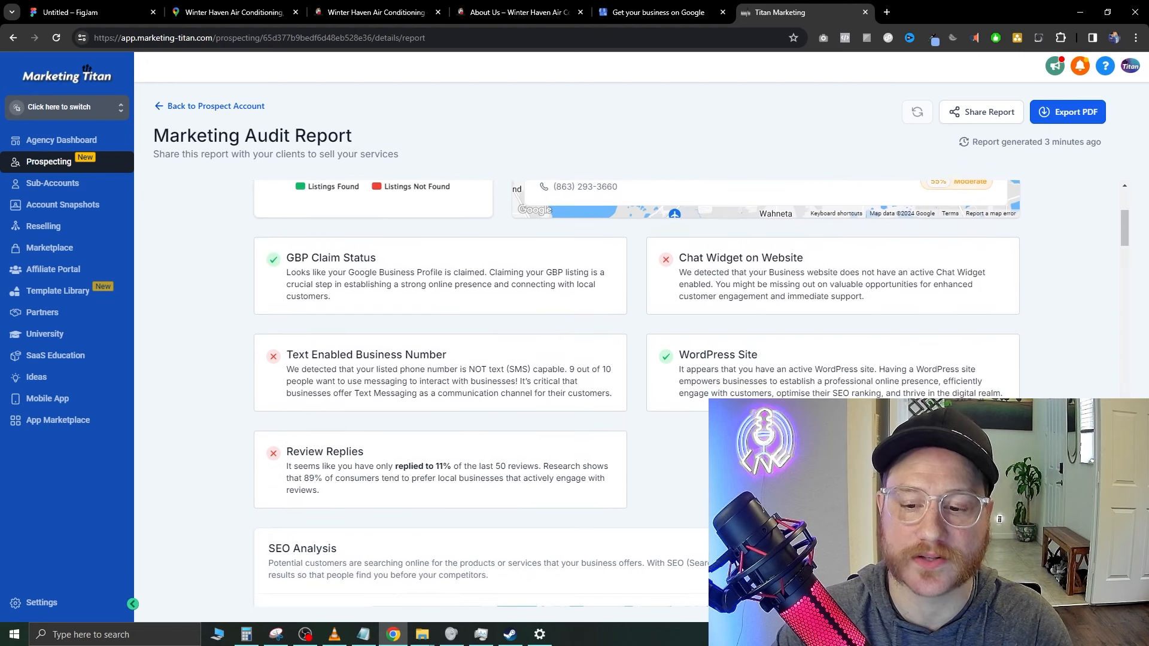
left_click_drag(754, 354, 647, 360)
left_click(685, 466)
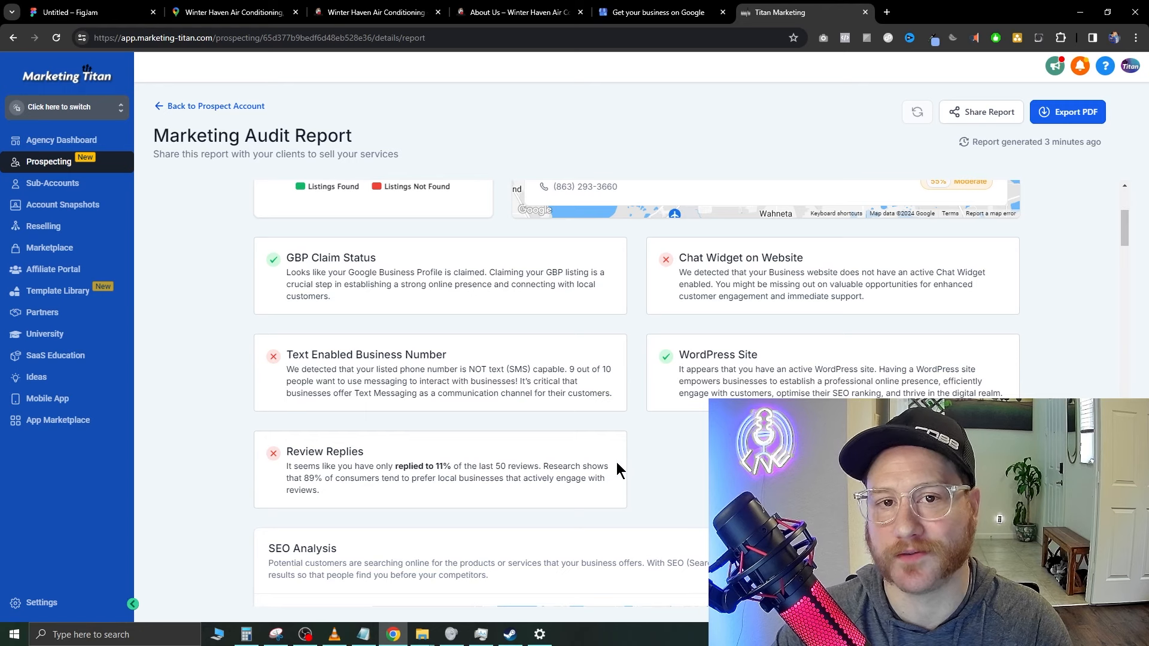
scroll(616, 462, "up", 4)
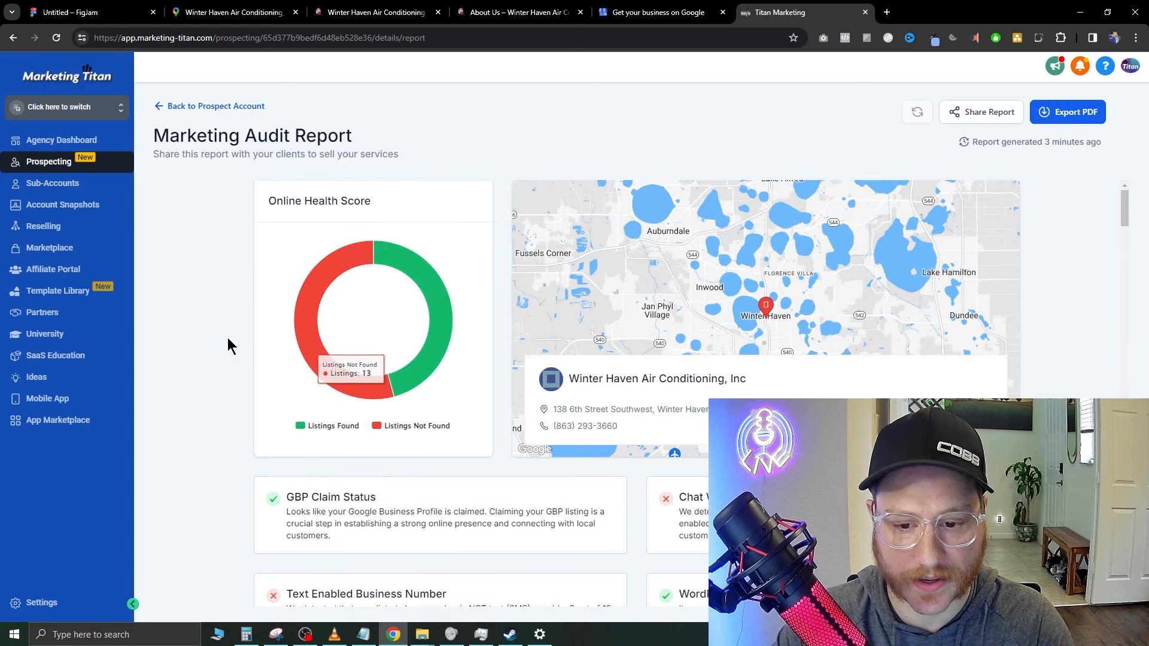
- Examine the SEO Analysis ranking map and the top 3 competitors for 'Air conditioning contractor + near me'
scroll(220, 296, "down", 9)
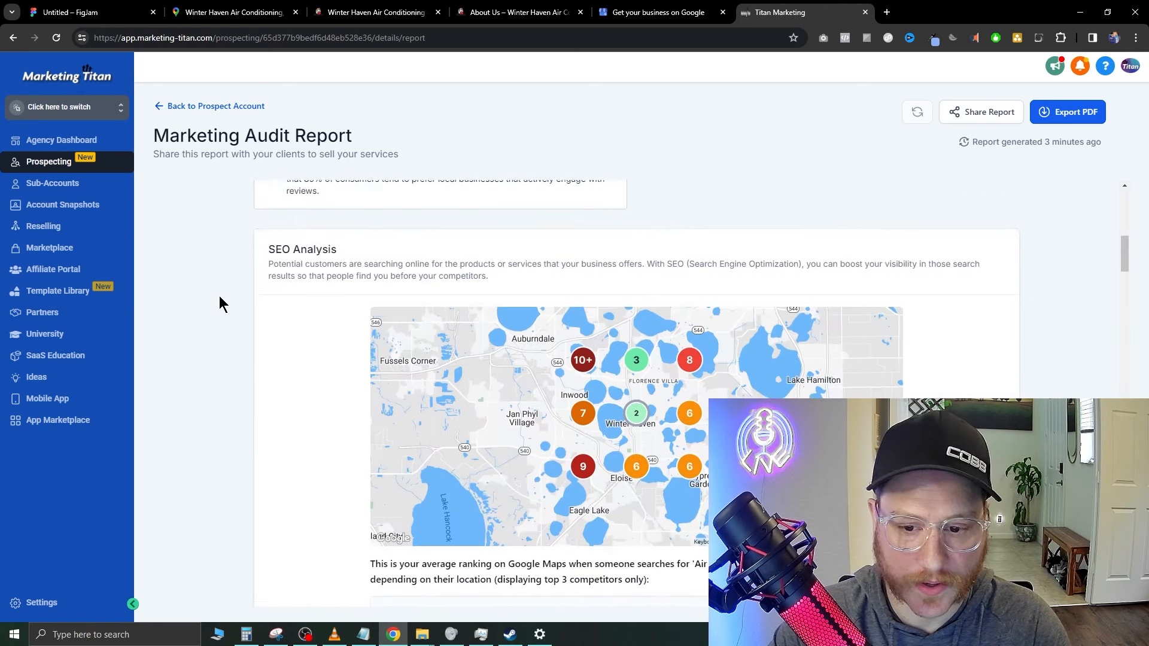
scroll(223, 313, "down", 1)
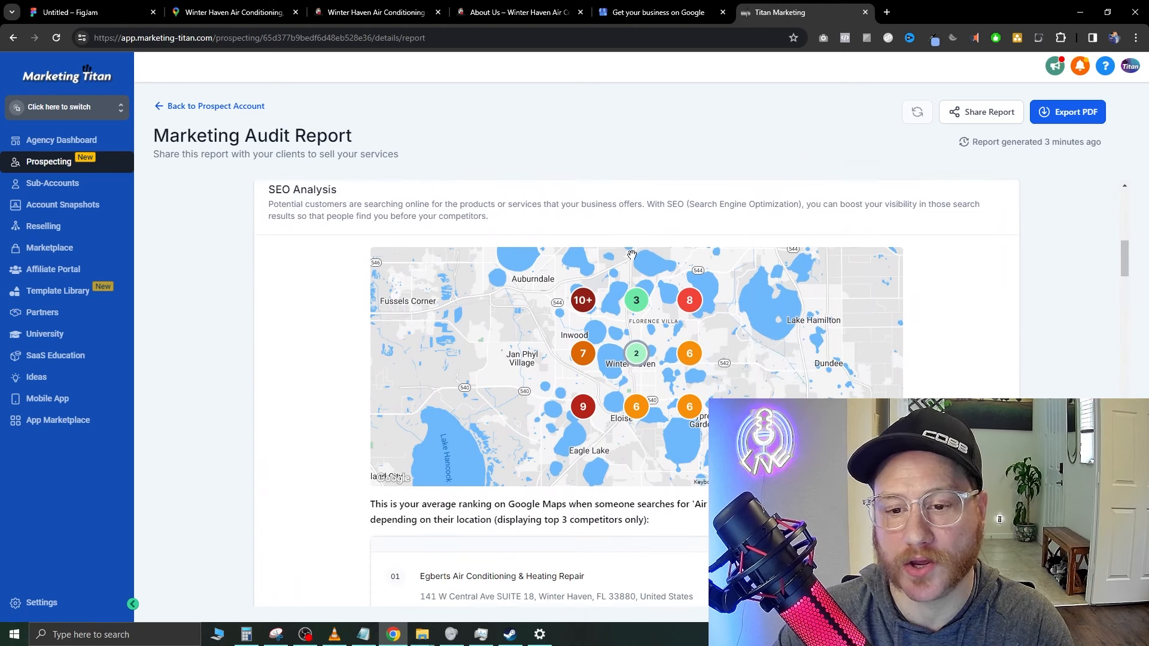
scroll(343, 390, "down", 3)
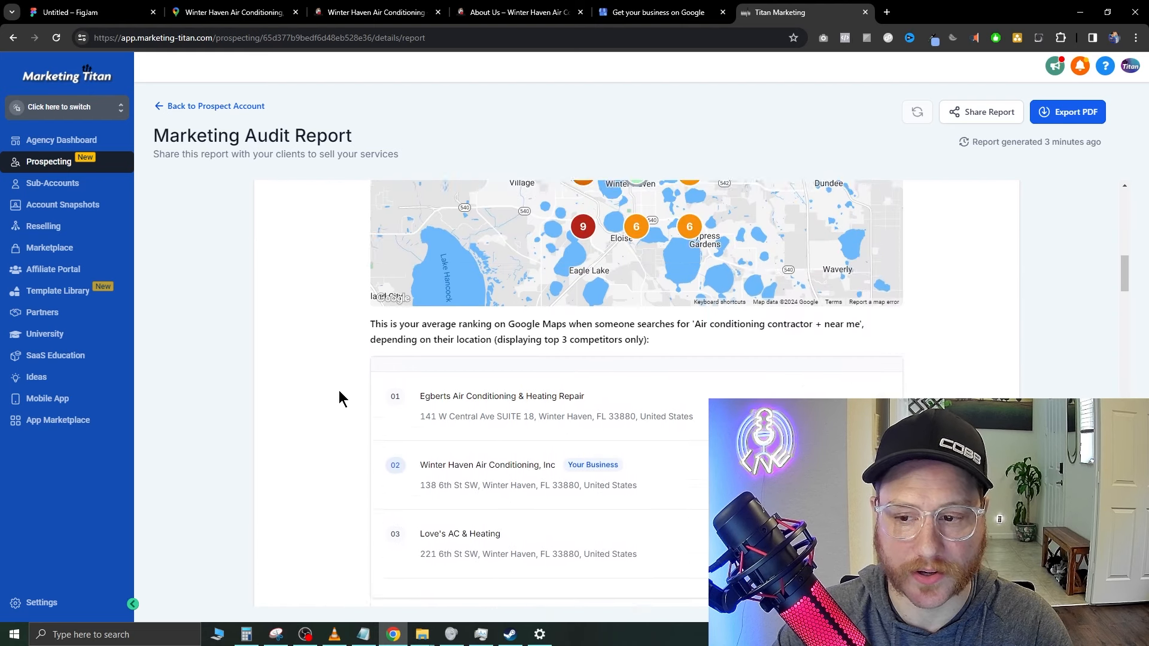
scroll(342, 393, "up", 2)
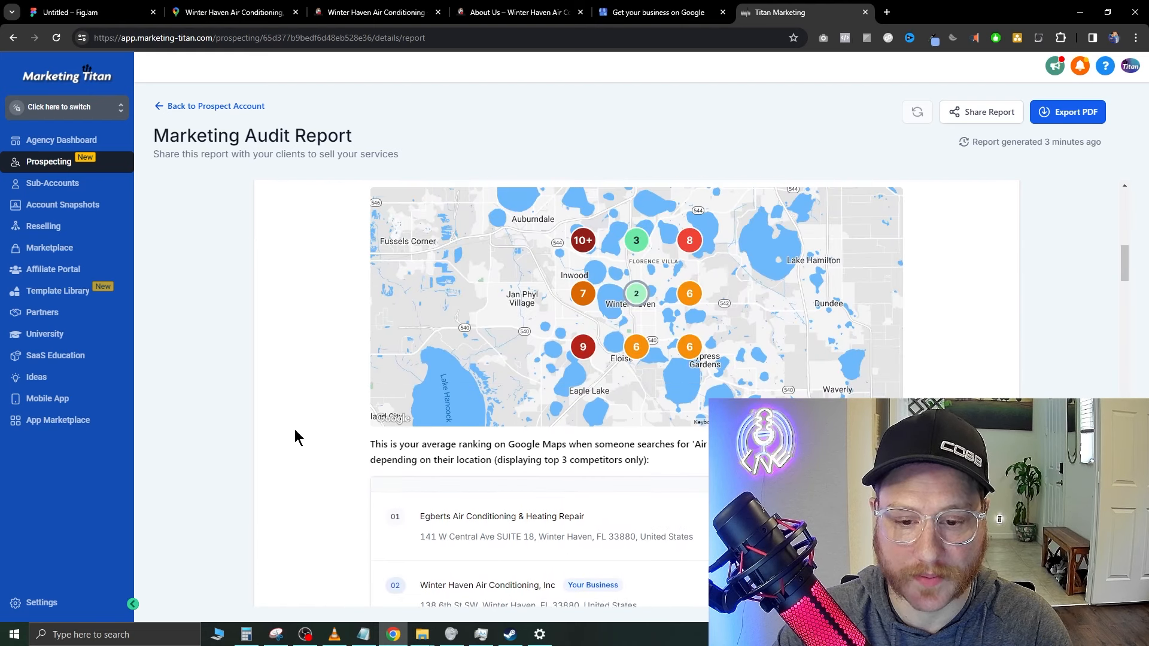
scroll(302, 429, "down", 2)
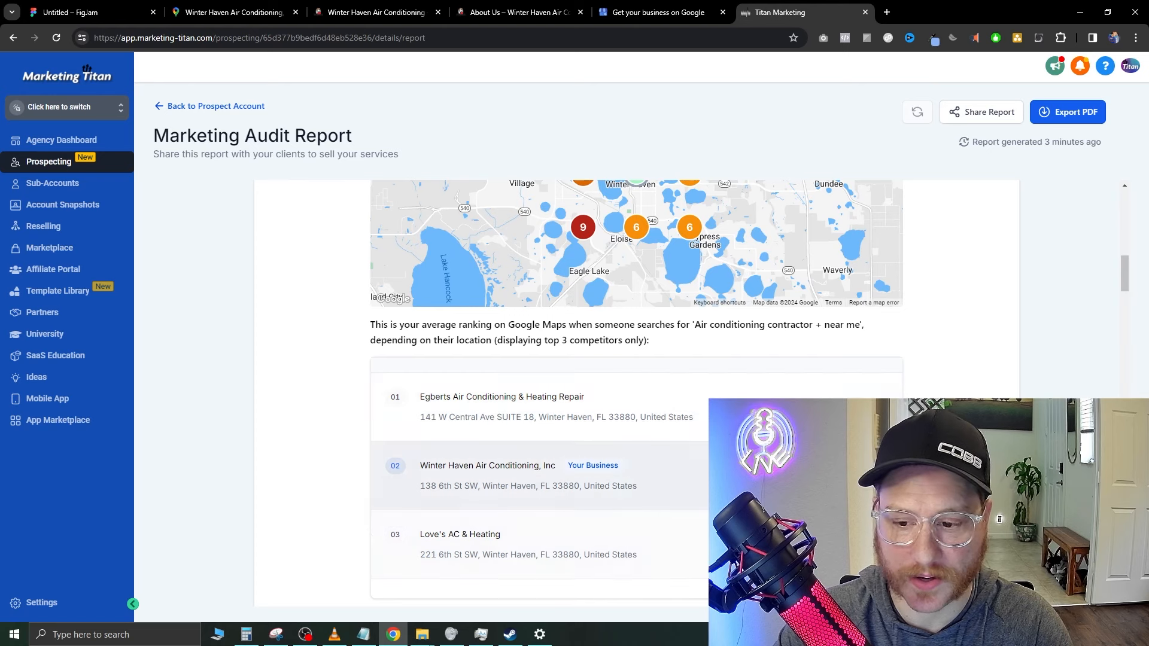
scroll(636, 294, "up", 2)
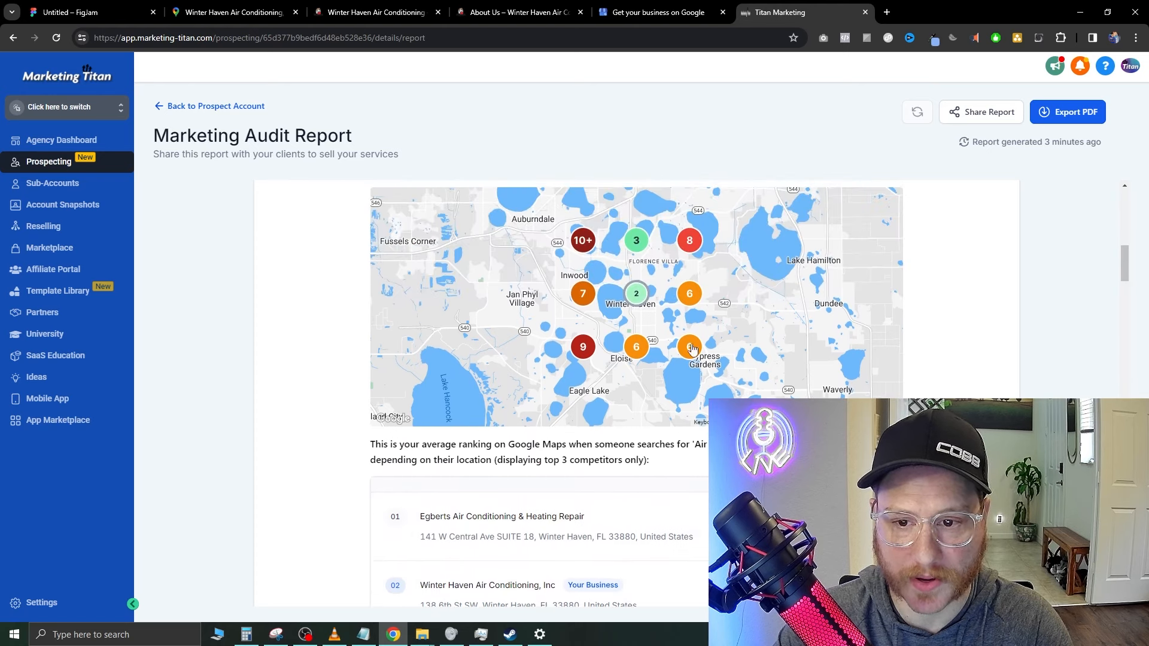
scroll(636, 295, "down", 1)
scroll(643, 269, "up", 1)
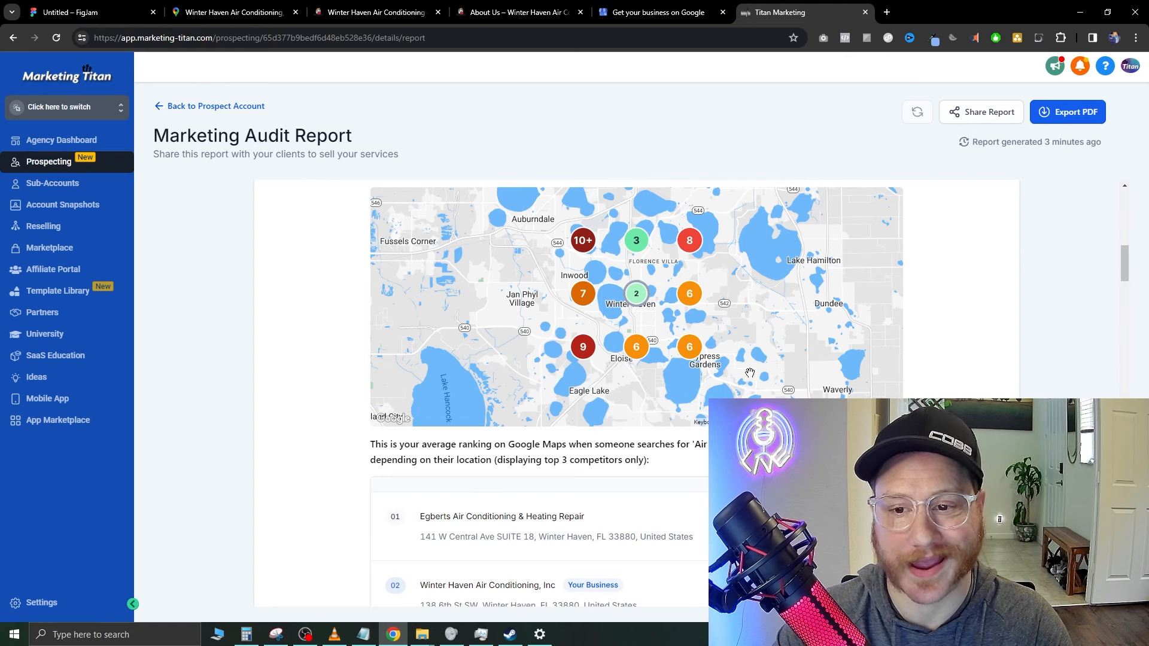
scroll(933, 371, "down", 3)
scroll(949, 372, "up", 3)
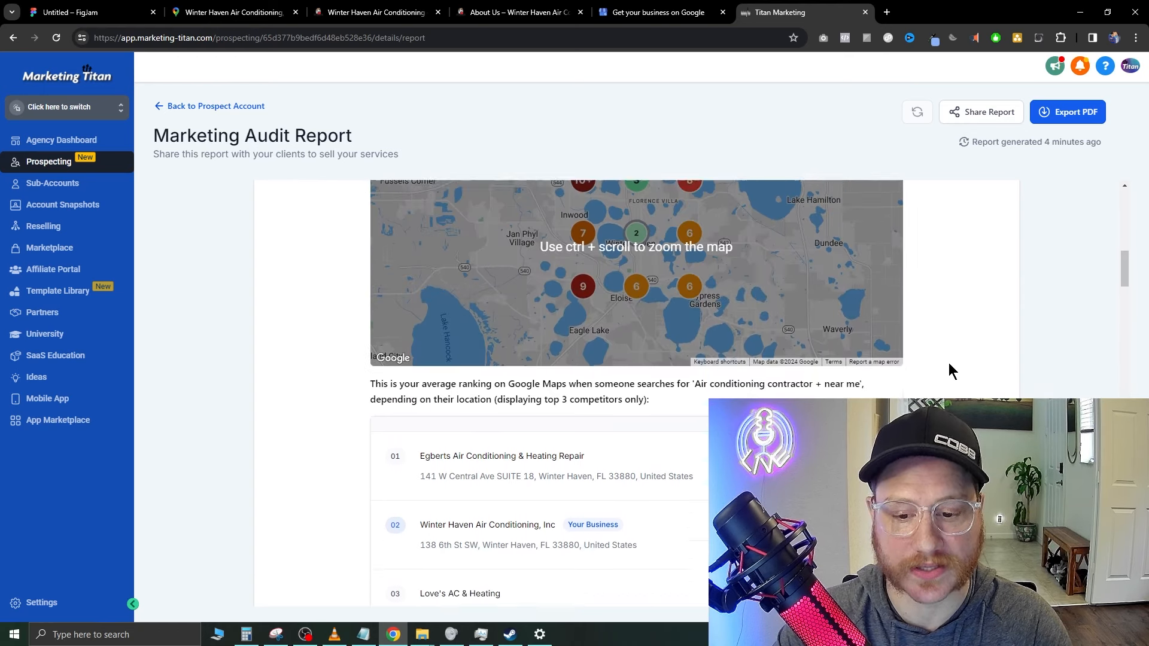
scroll(740, 373, "up", 2)
scroll(557, 380, "down", 1)
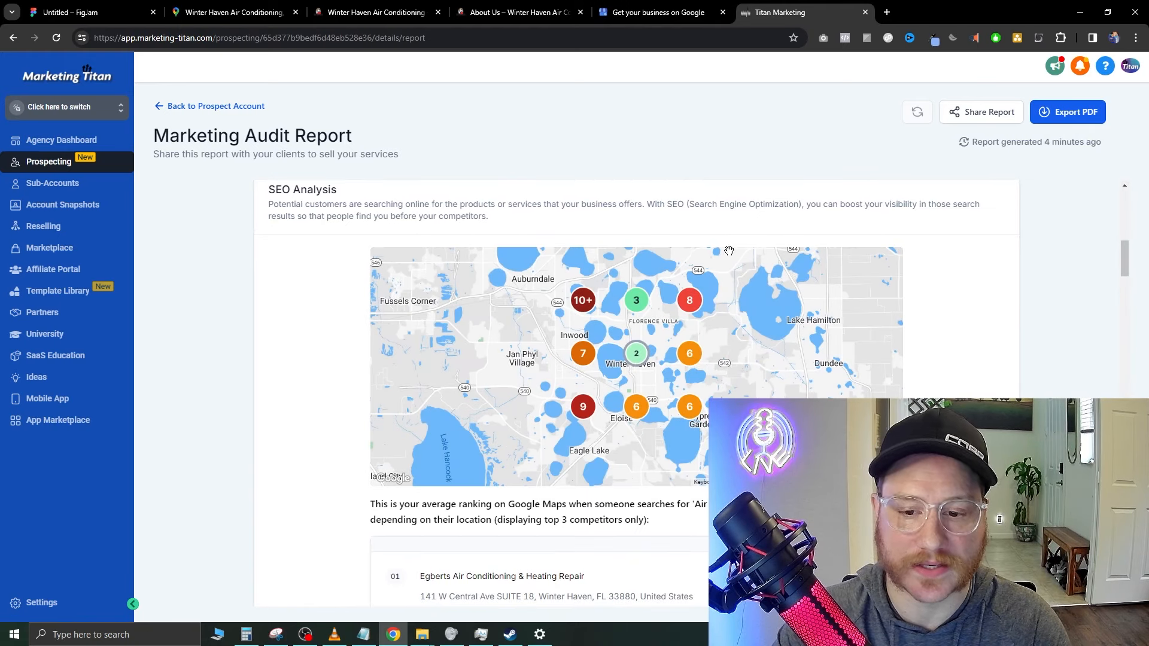
- Review the Listings accuracy card and the Review Summary's total, negative and positive review figures, highlighting them
scroll(677, 491, "down", 8)
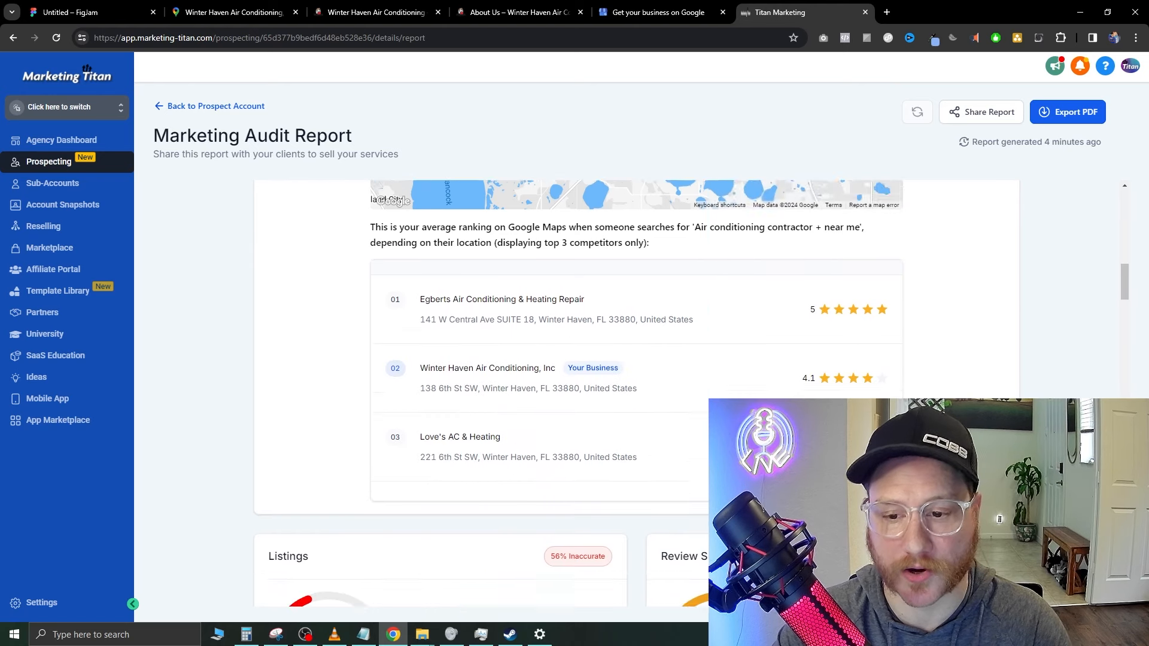
scroll(539, 455, "down", 1)
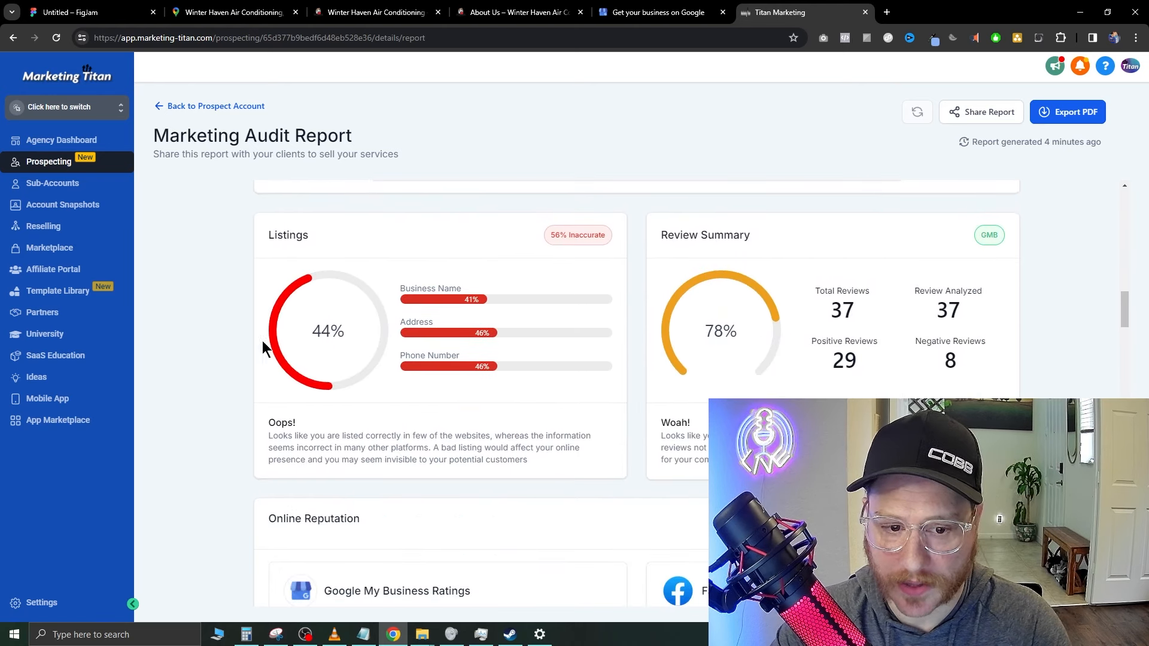
left_click_drag(274, 235, 623, 472)
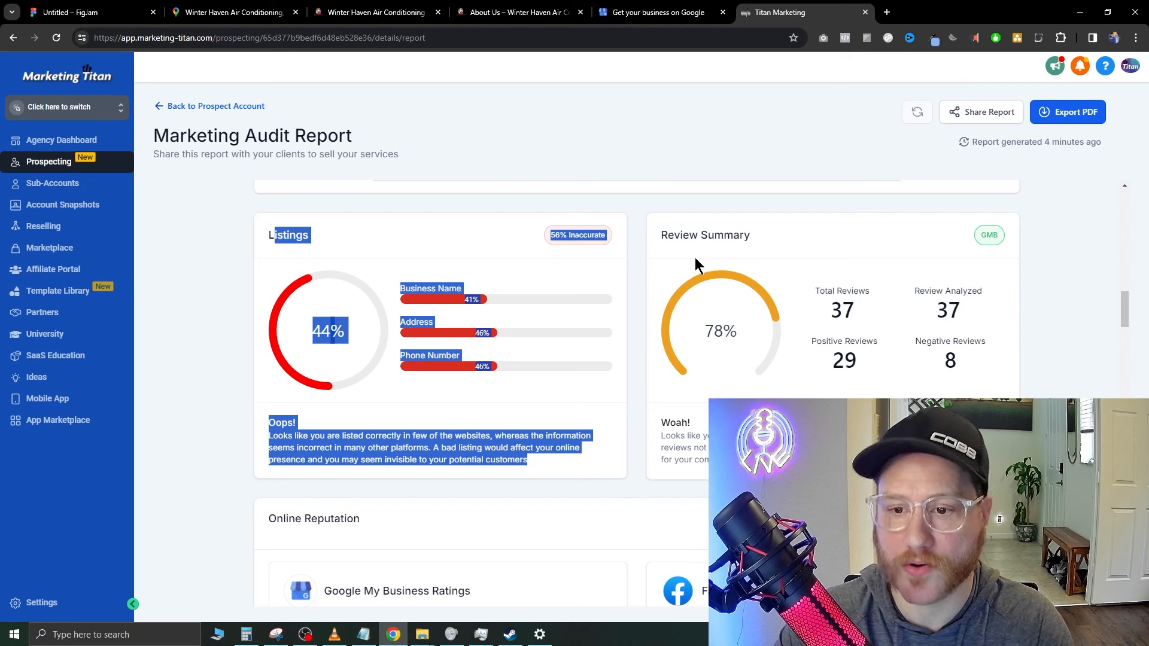
left_click(719, 259)
double_click(844, 310)
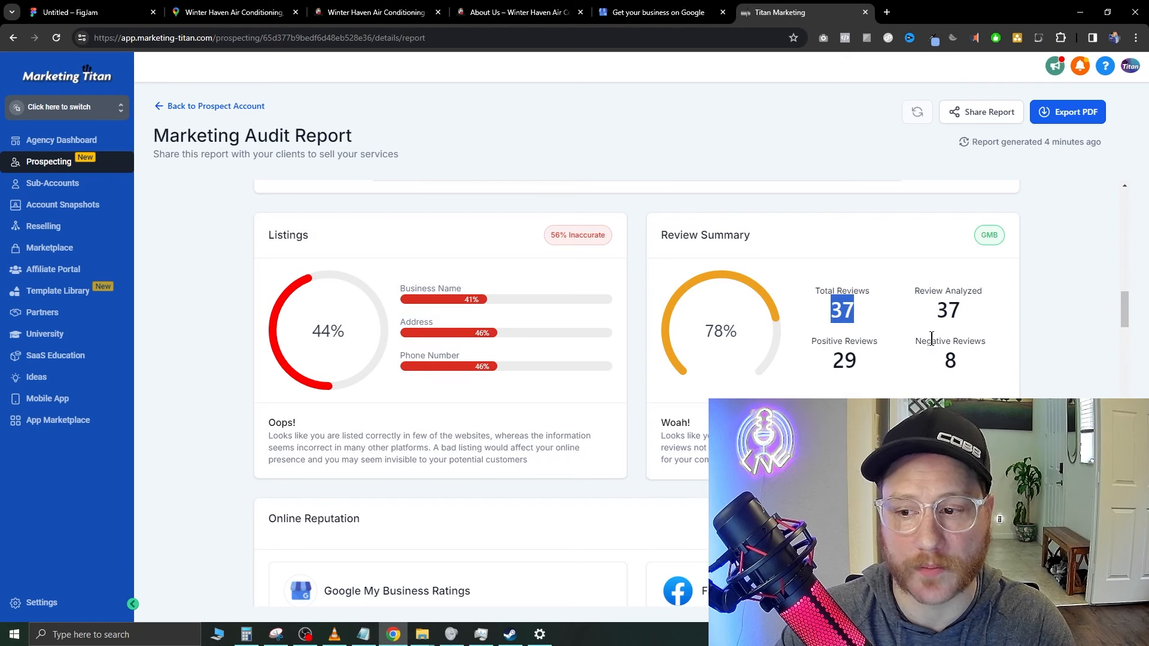
double_click(949, 360)
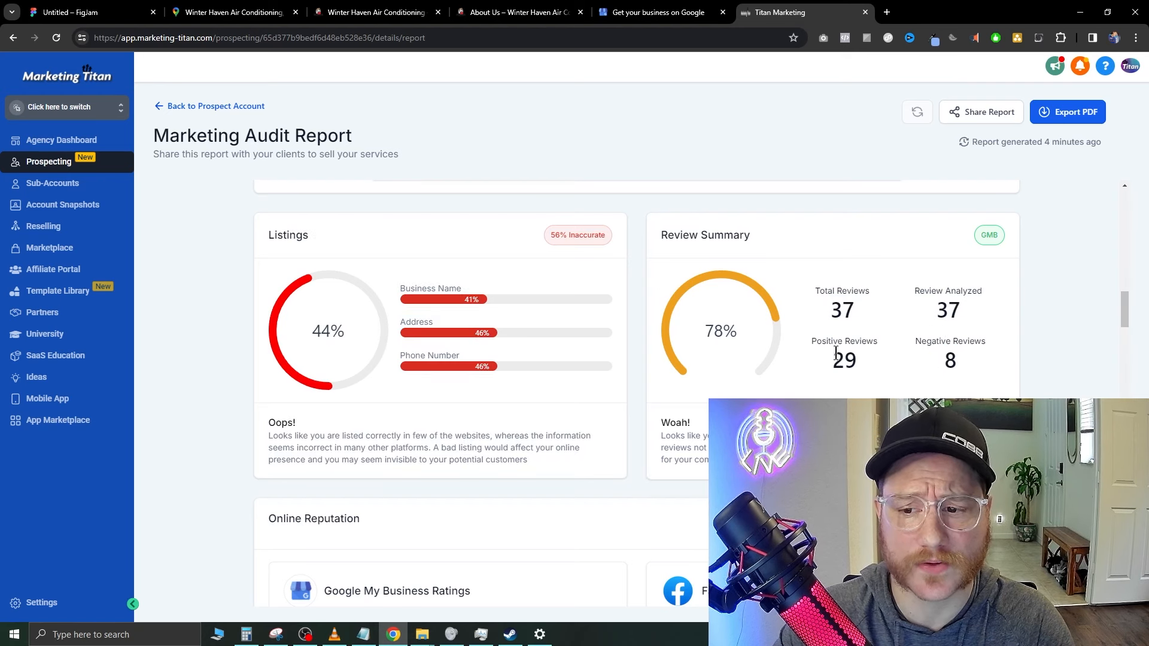
double_click(845, 360)
left_click(880, 361)
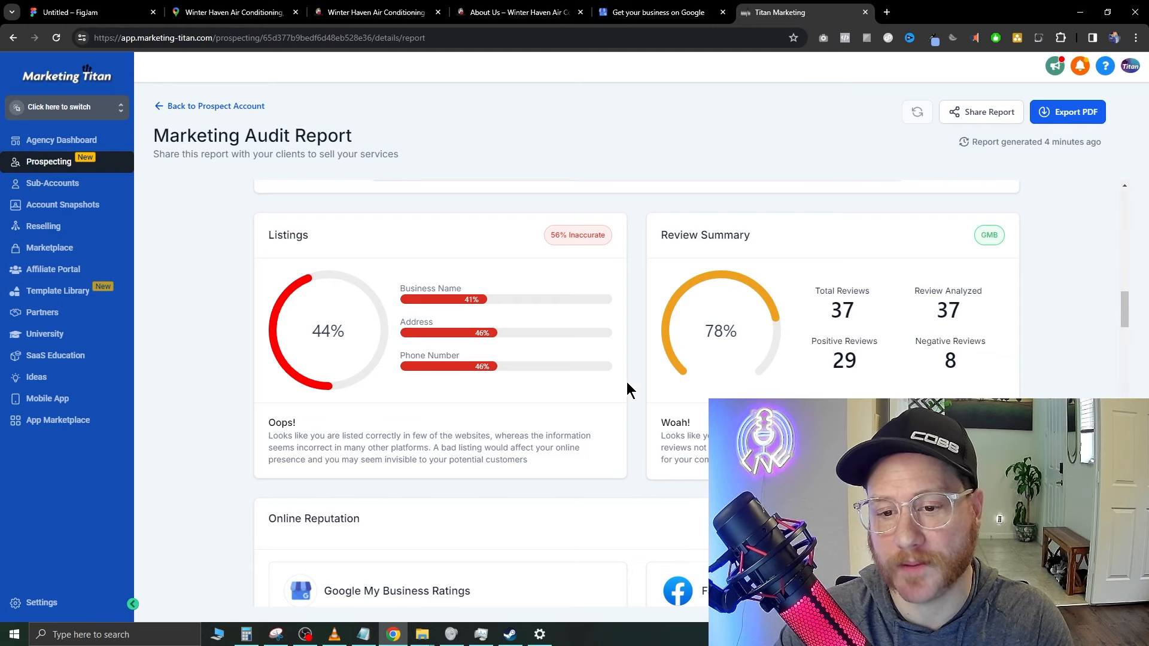
- Read the notes under Listings and Review Summary, and view the Google My Business and Facebook ratings under Online Reputation
scroll(627, 382, "down", 1)
scroll(627, 382, "up", 3)
scroll(637, 389, "down", 2)
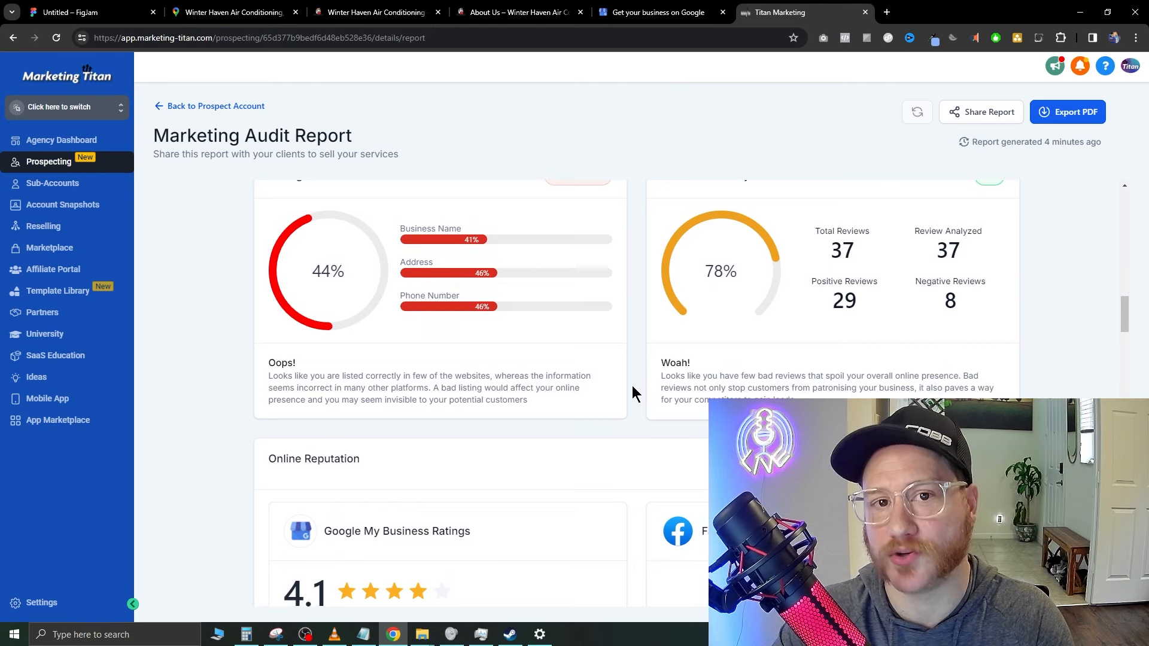
scroll(633, 389, "down", 3)
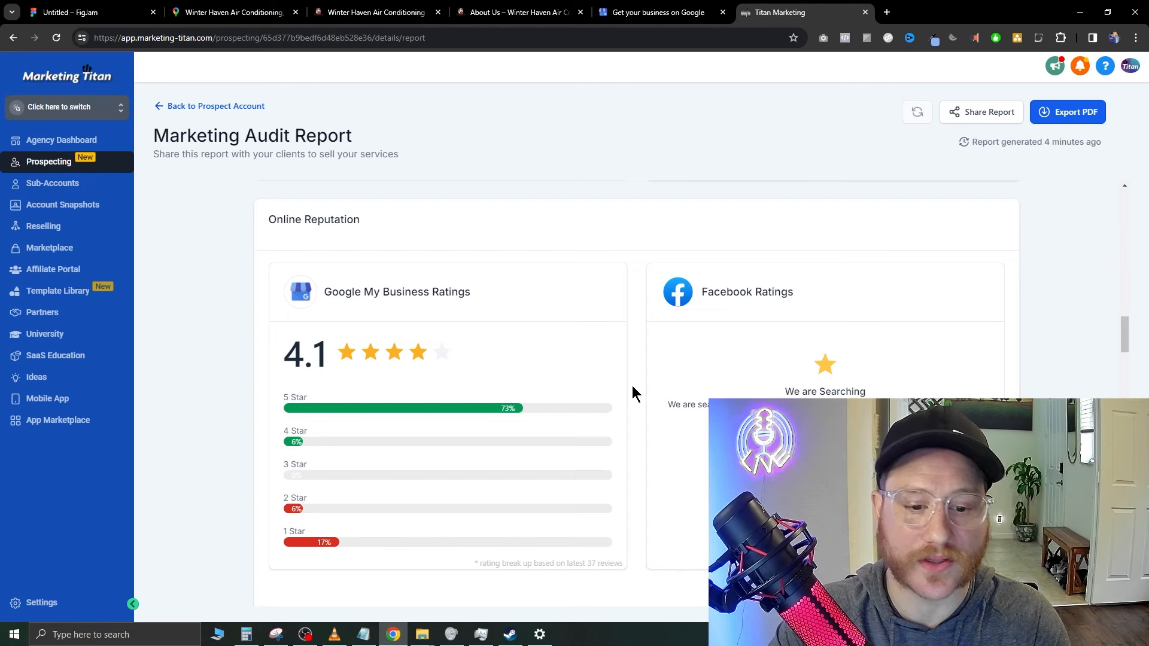
- Look through the Examples of Negative Reviews section and highlight its review cards
scroll(633, 387, "down", 4)
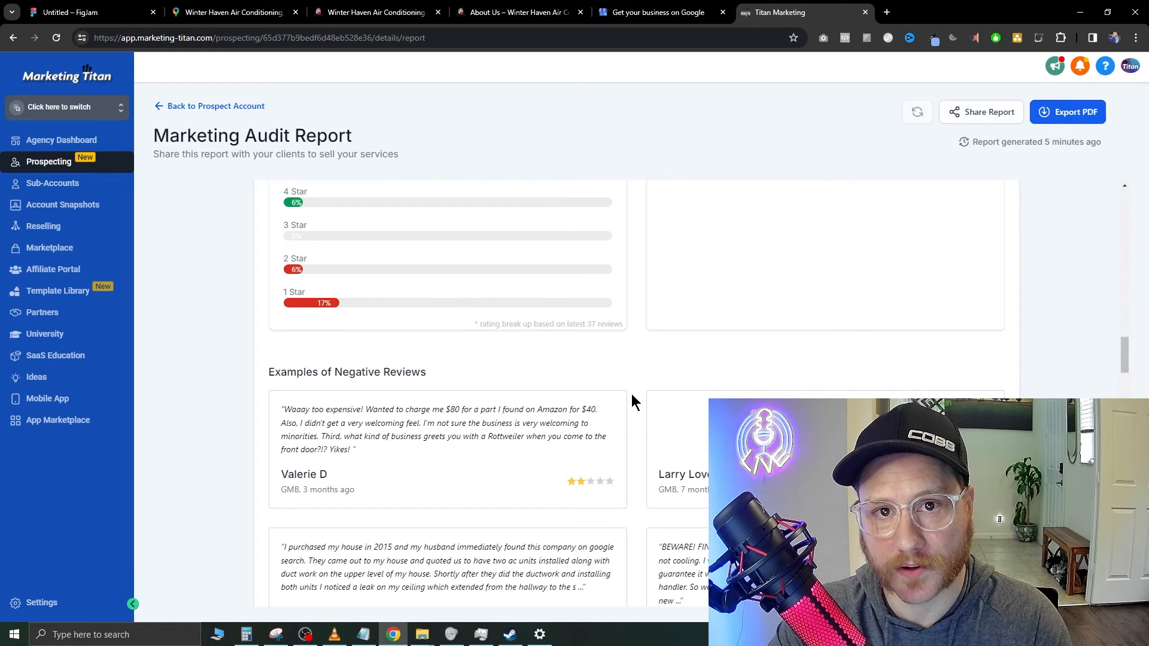
scroll(632, 395, "down", 4)
scroll(632, 395, "up", 3)
scroll(634, 401, "down", 2)
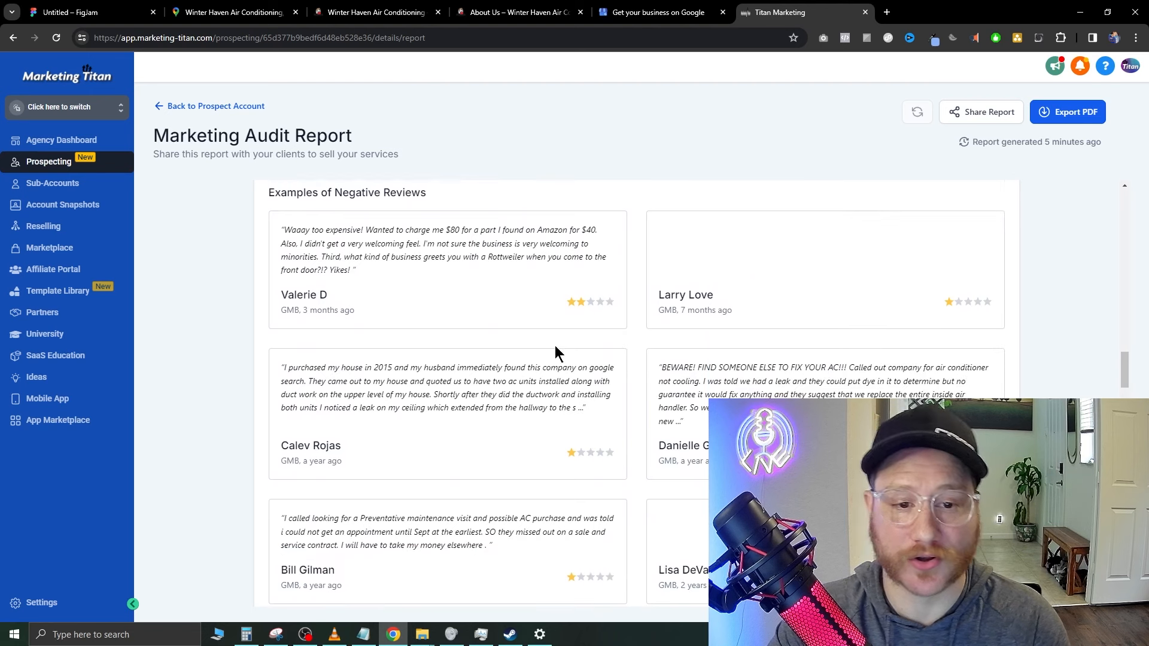
left_click_drag(287, 192, 718, 572)
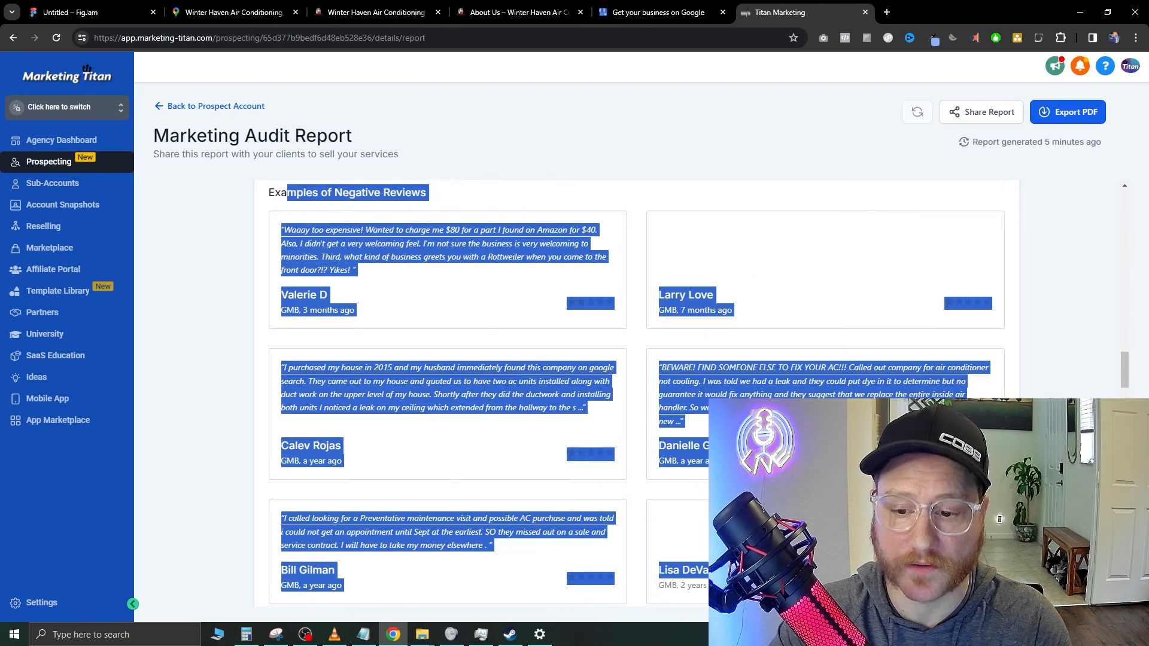
left_click(643, 498)
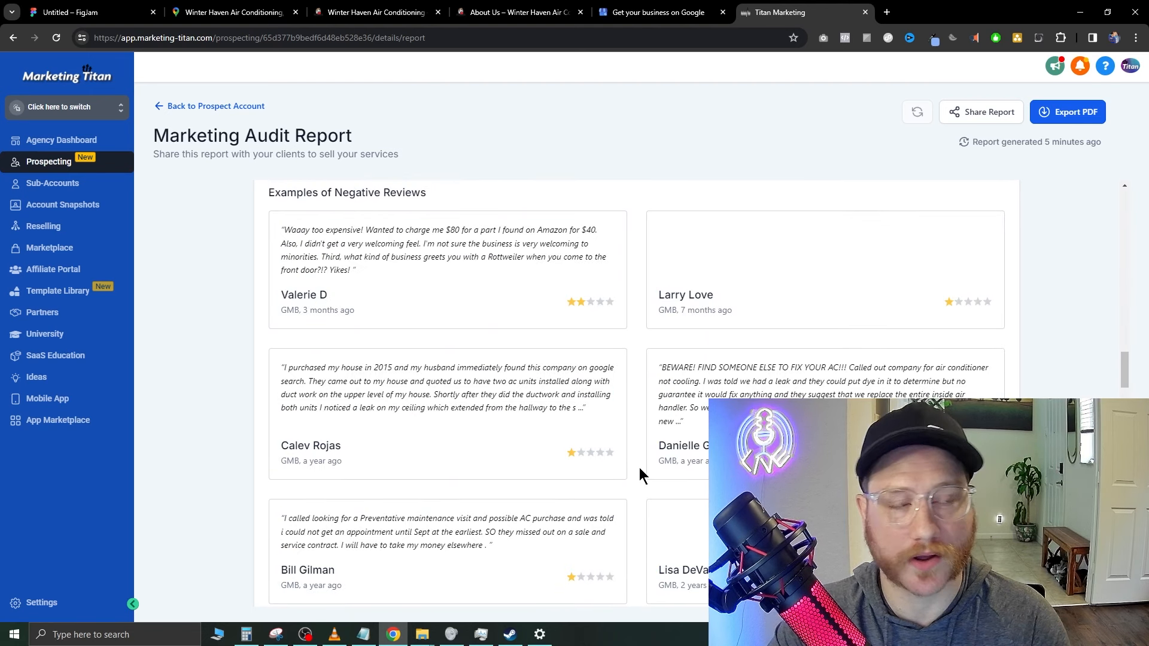
- Look over the Examples of Positive Reviews and the Online Listings table of directories and their statuses
scroll(642, 467, "down", 6)
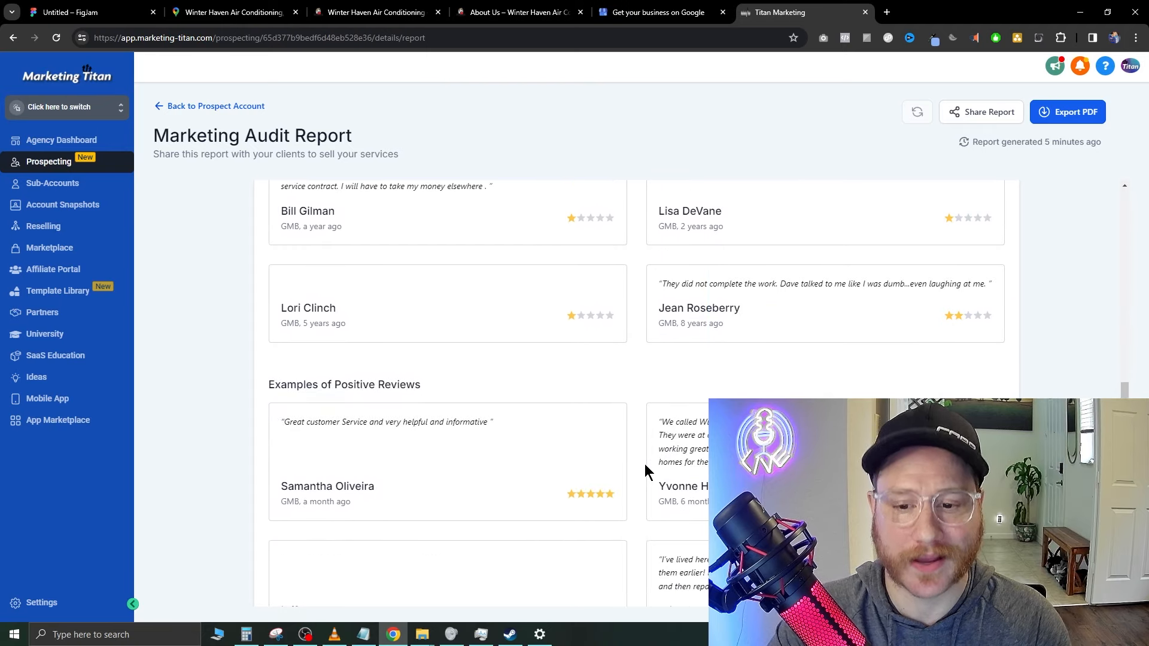
scroll(652, 396, "down", 3)
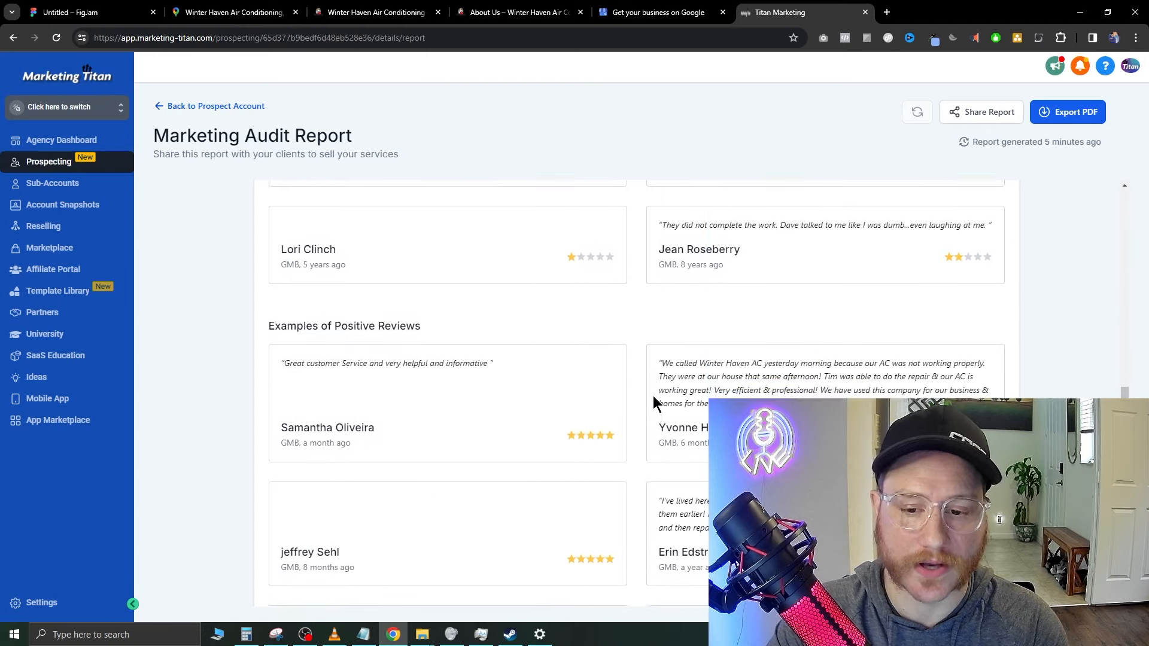
scroll(654, 396, "down", 7)
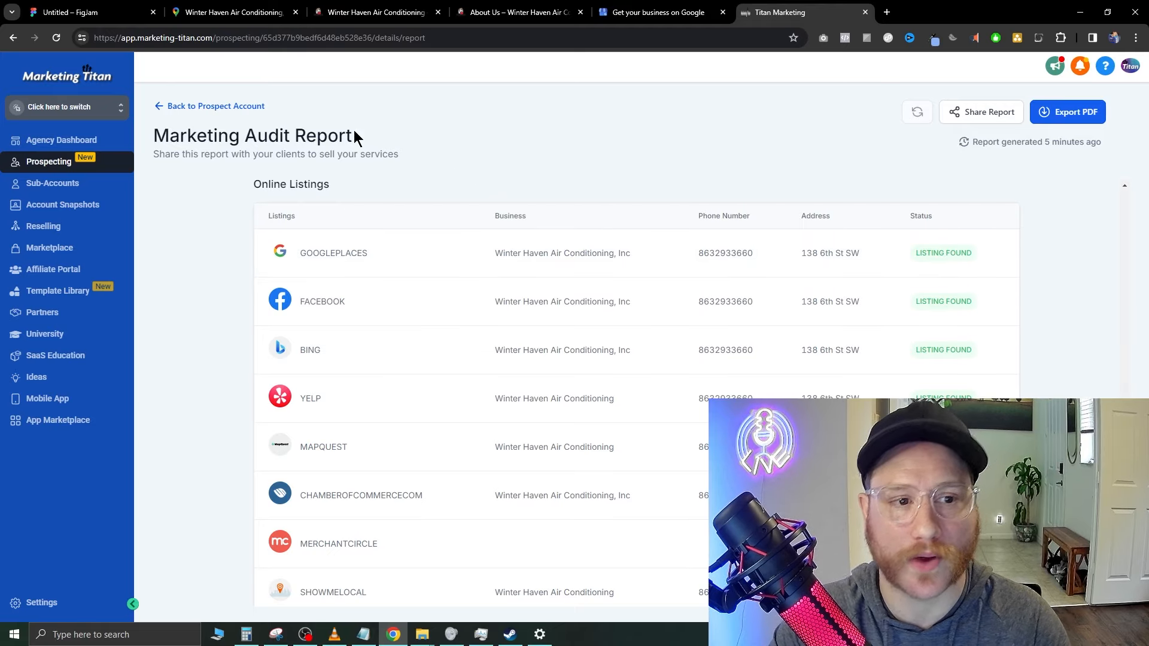
- From the Saas Titan account's Funnels page in a new tab, start a funnel from templates and search the Template Library for "hvac"
left_click(886, 12)
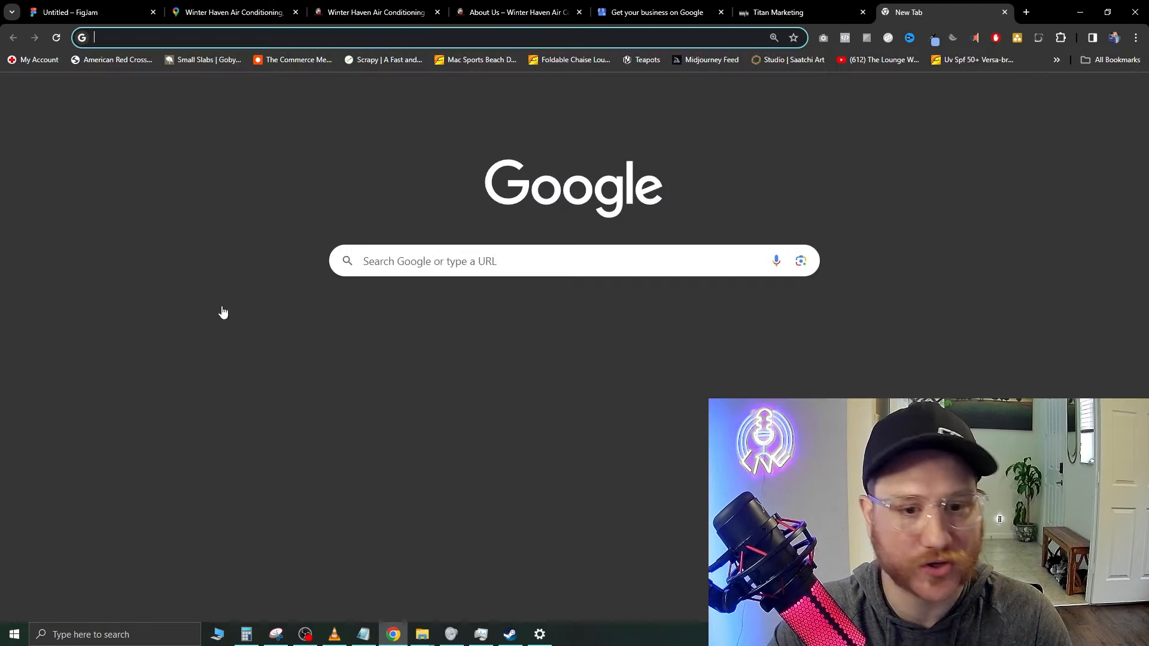
left_click(243, 337)
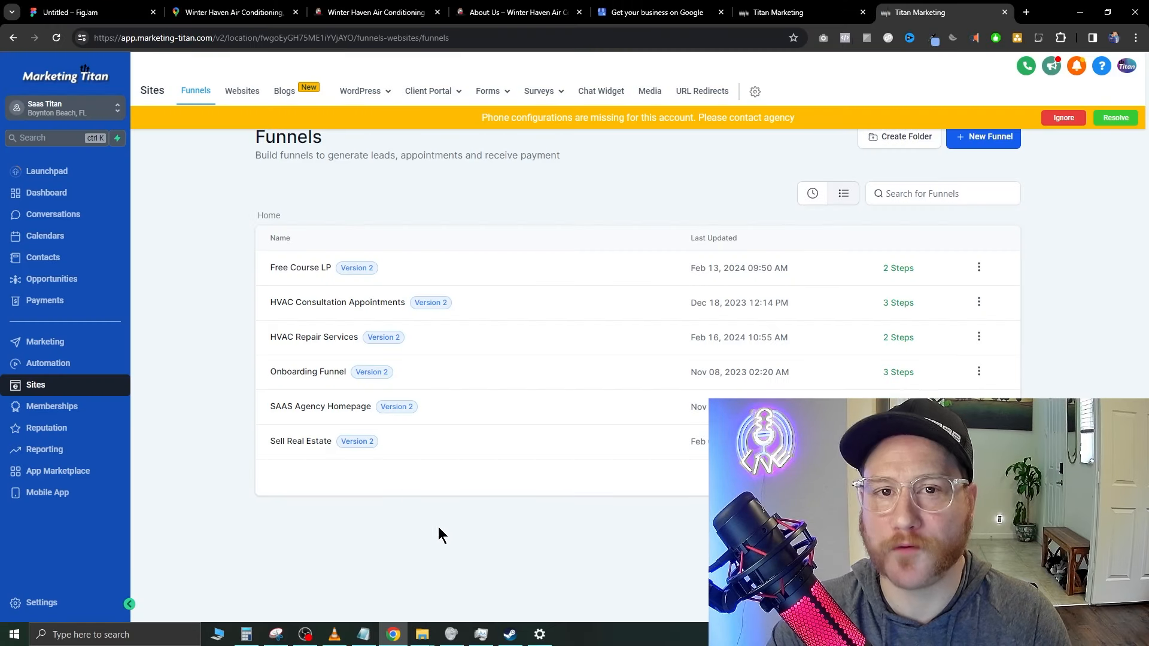
left_click(984, 139)
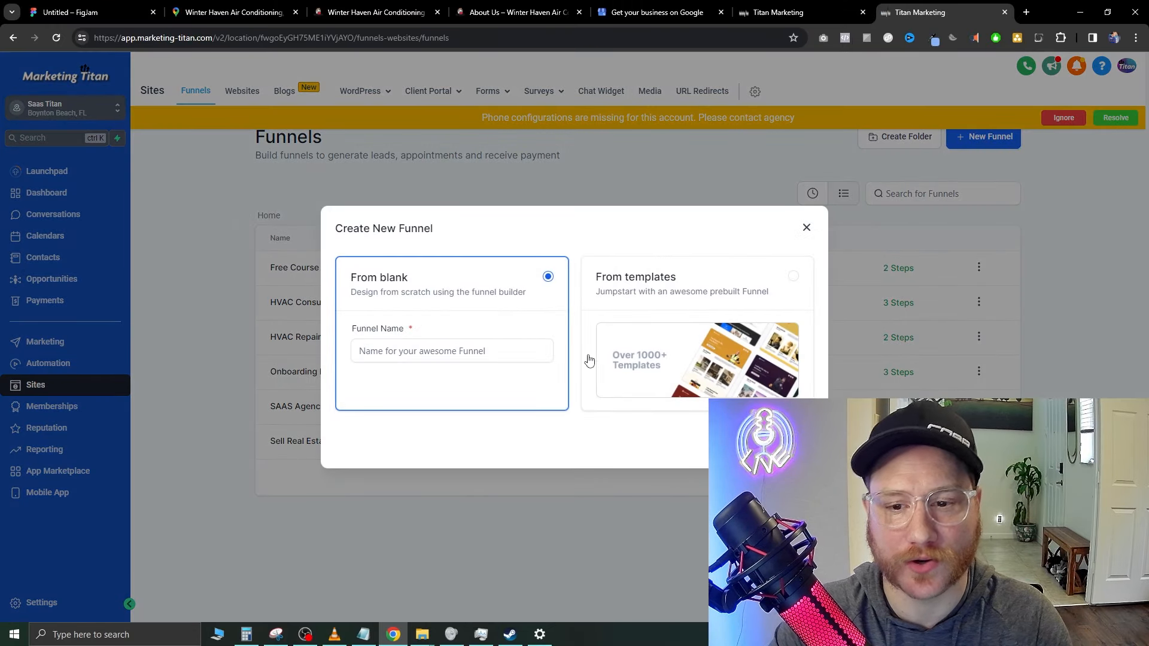
left_click(649, 383)
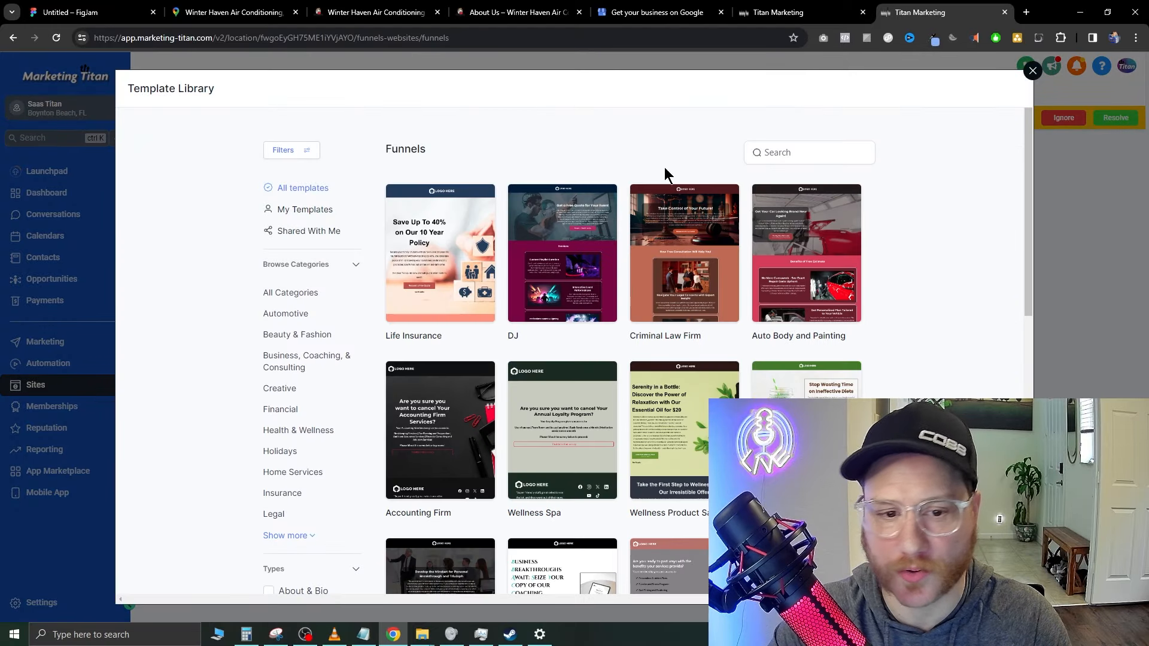
left_click(801, 151)
type("hvac")
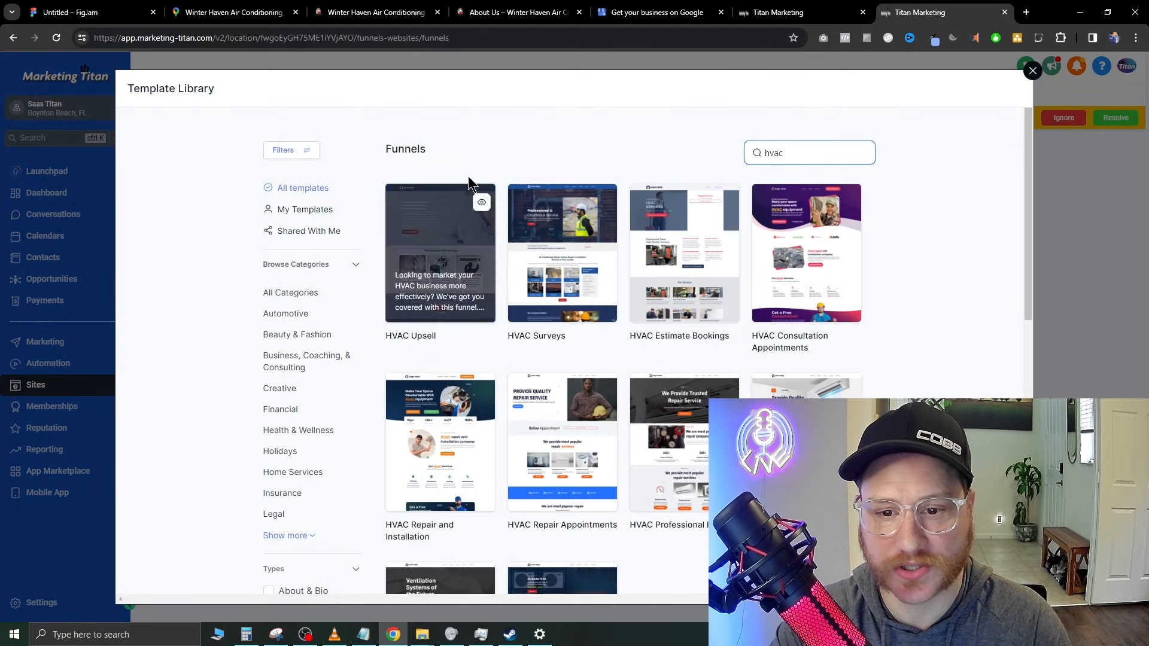
- Preview the HVAC Consultation Appointments template, look through its page sections, and close the Template Library without using it
left_click(826, 227)
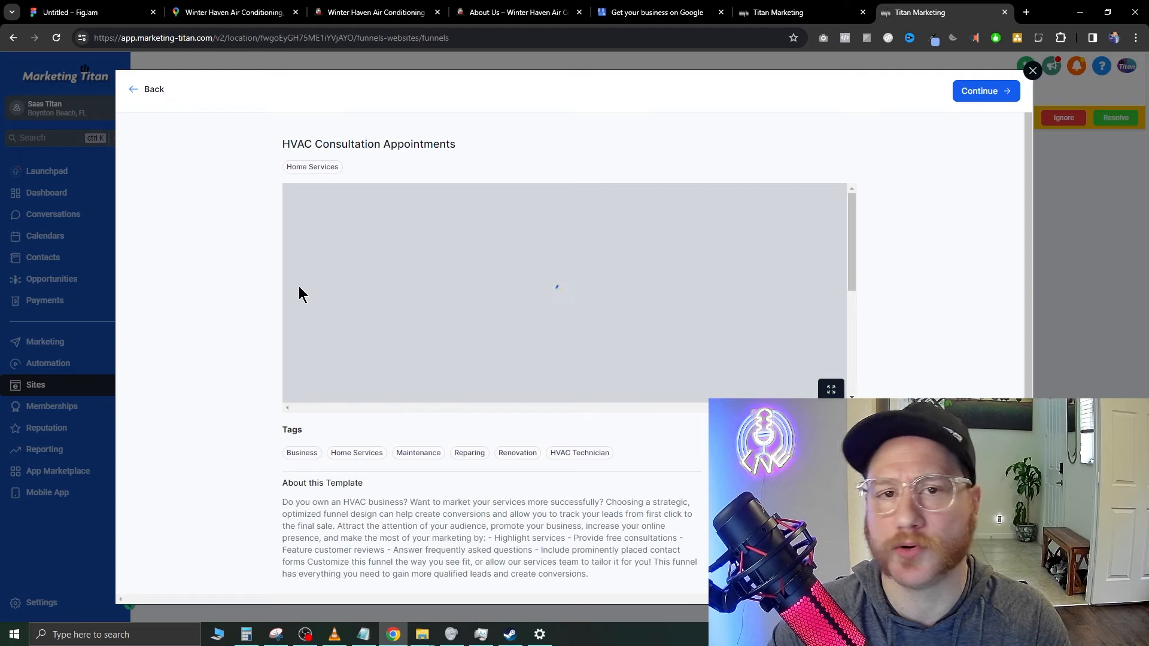
scroll(654, 325, "down", 3)
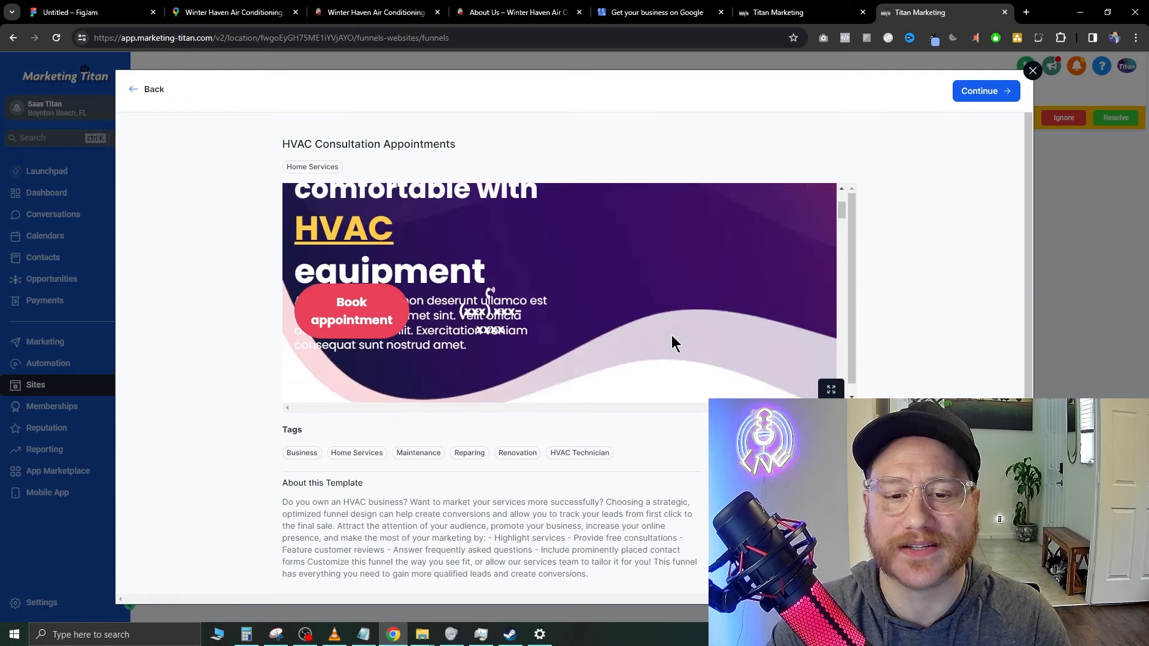
scroll(672, 336, "up", 3)
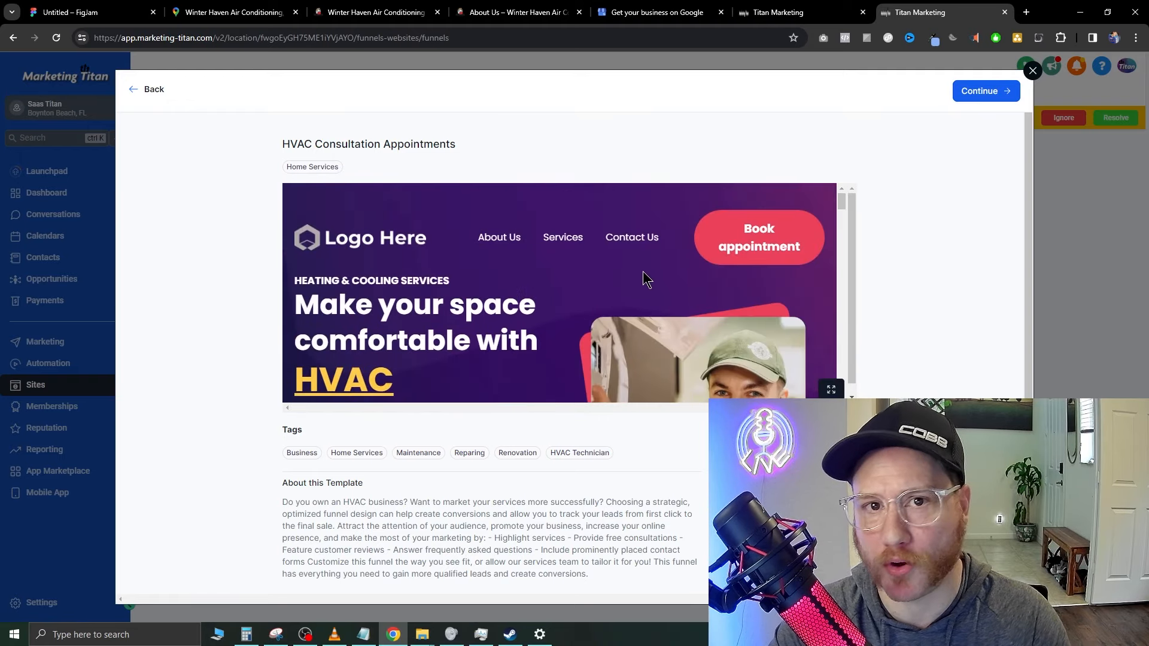
scroll(638, 272, "down", 10)
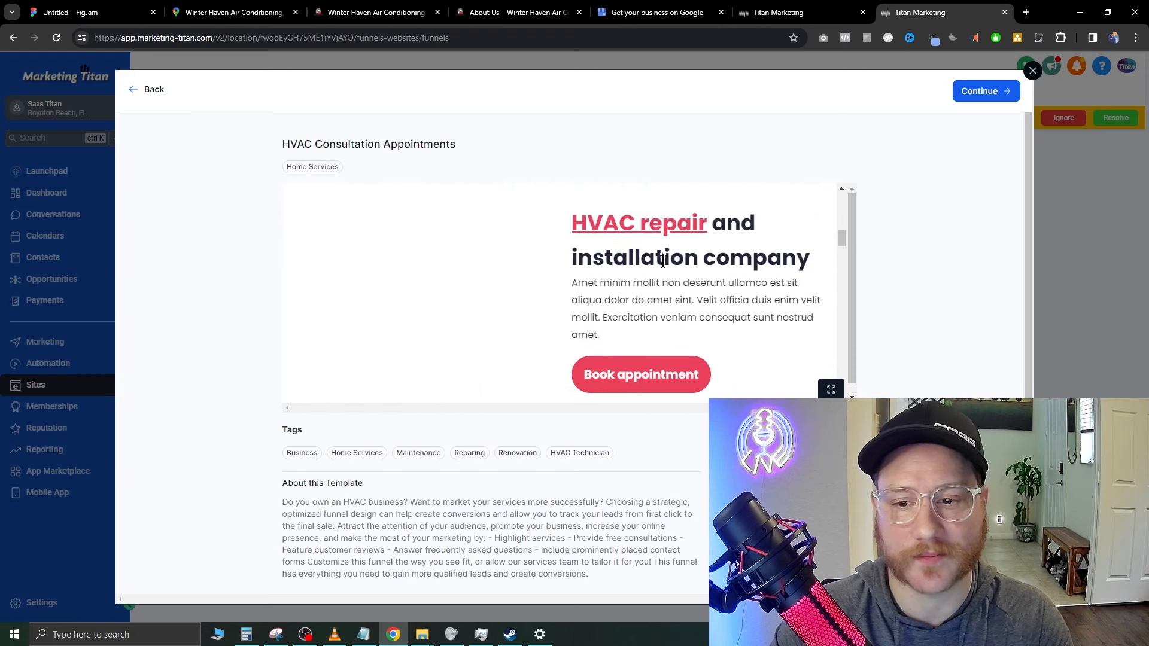
scroll(664, 264, "down", 10)
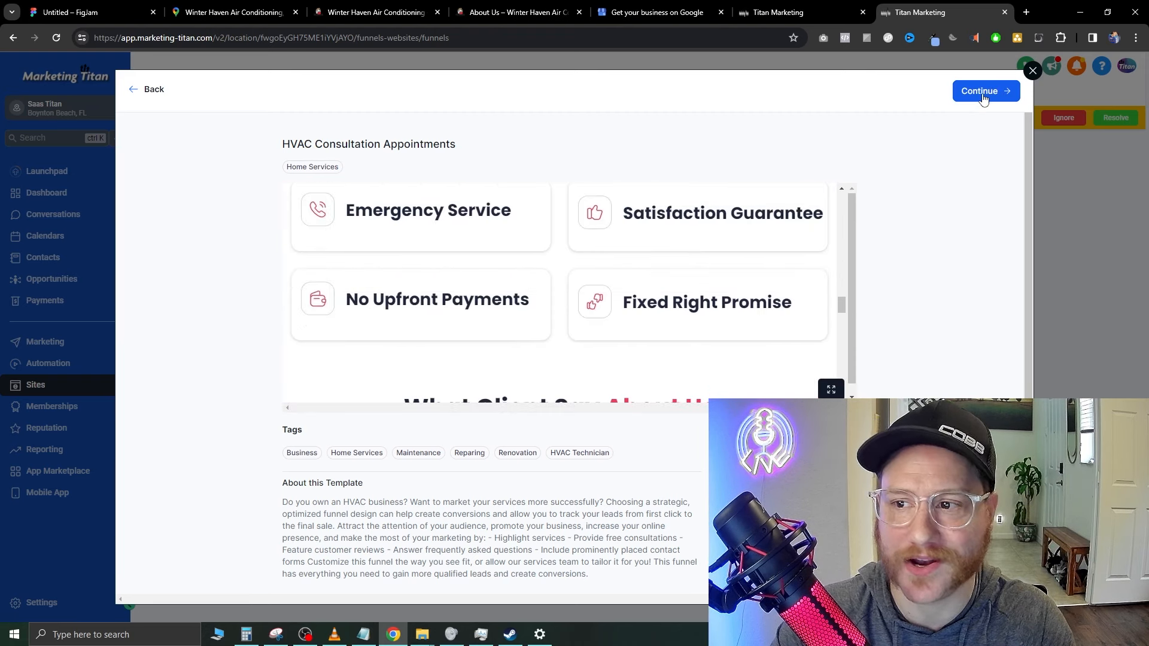
left_click(1032, 72)
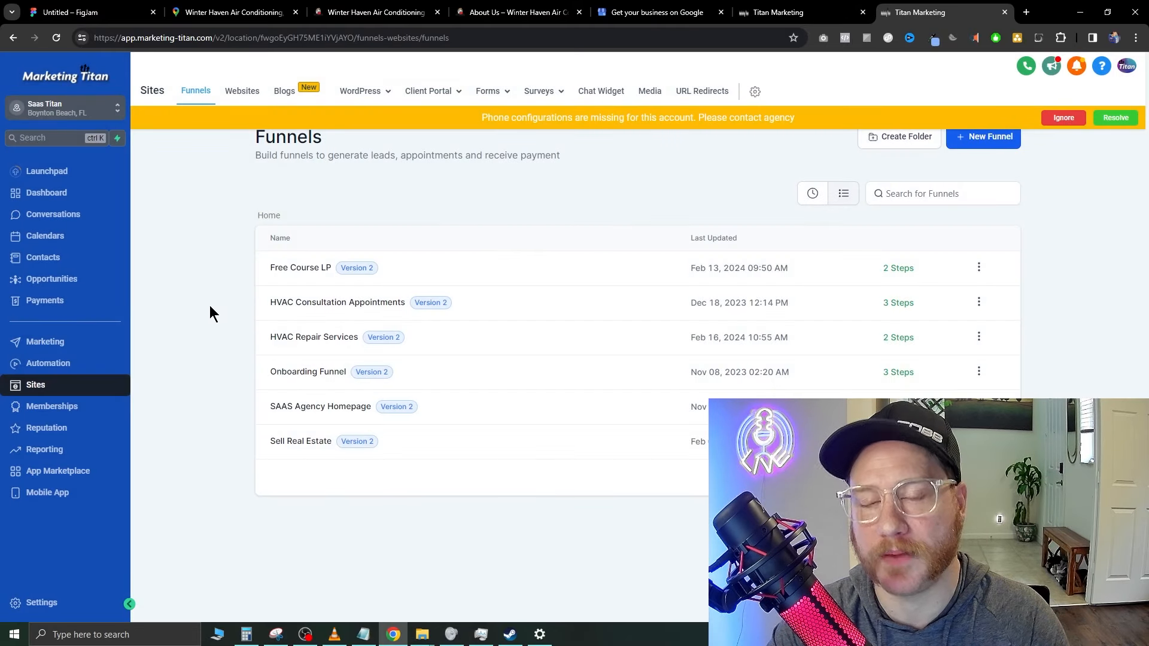
- Open the Landing Page of the existing HVAC Consultation Appointments funnel in the page editor
left_click(768, 8)
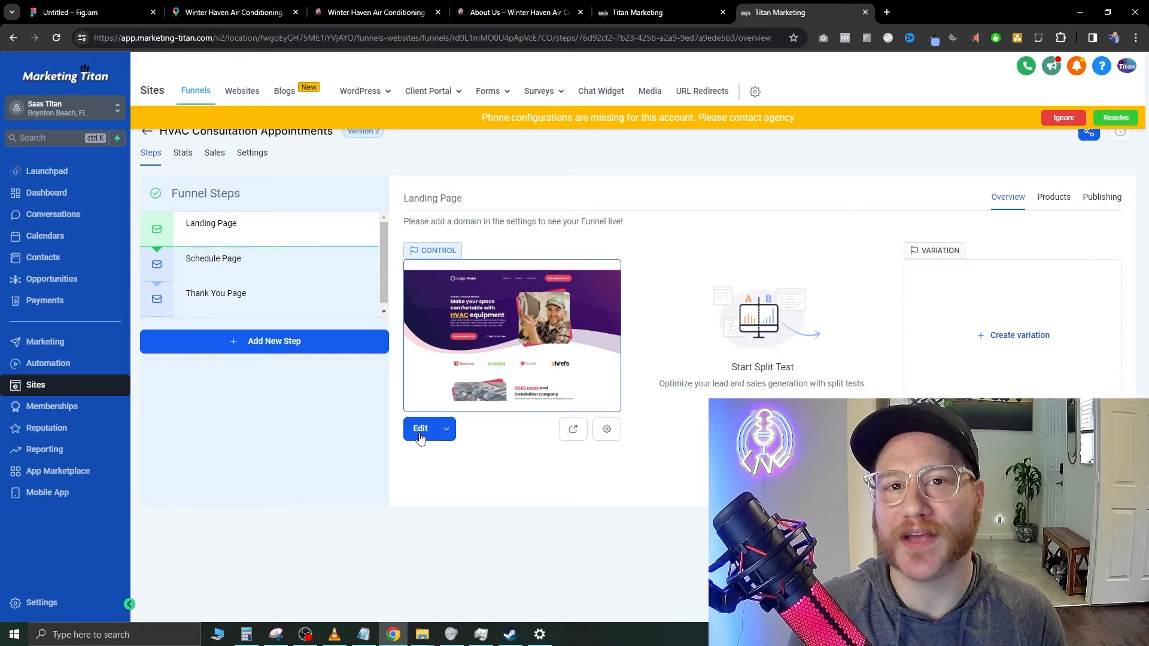
left_click(420, 432)
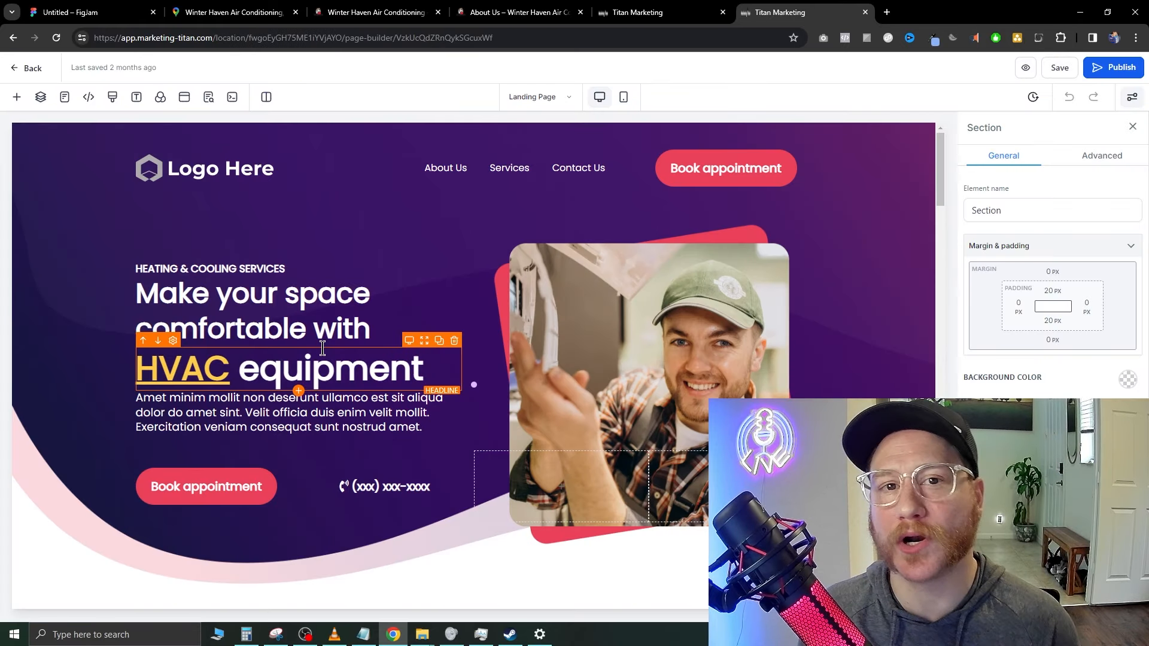